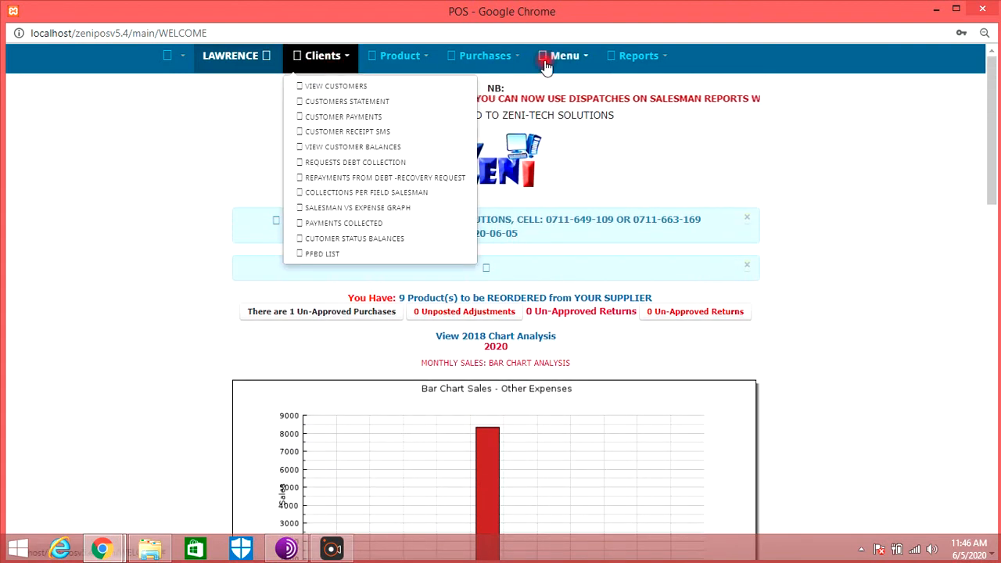
mouse_move(640, 58)
key(ctrl+plus)
key(ctrl+plus)
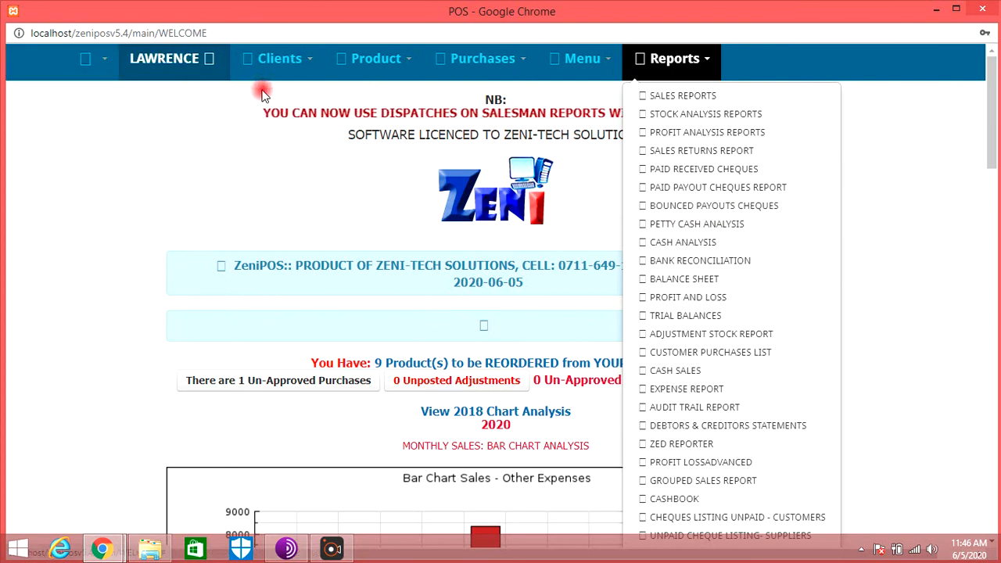
scroll(383, 152, down, 2)
scroll(376, 157, up, 2)
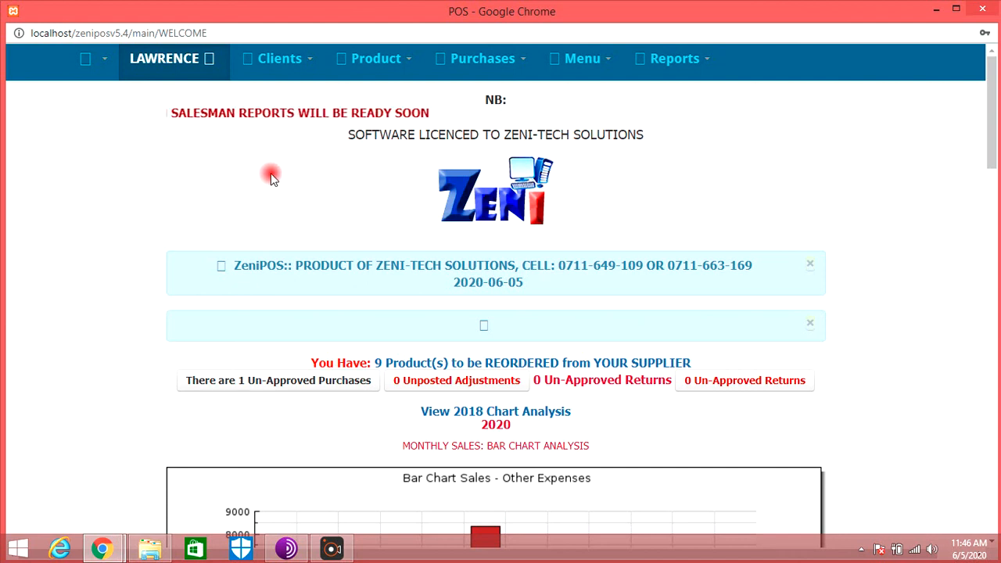
scroll(224, 179, down, 15)
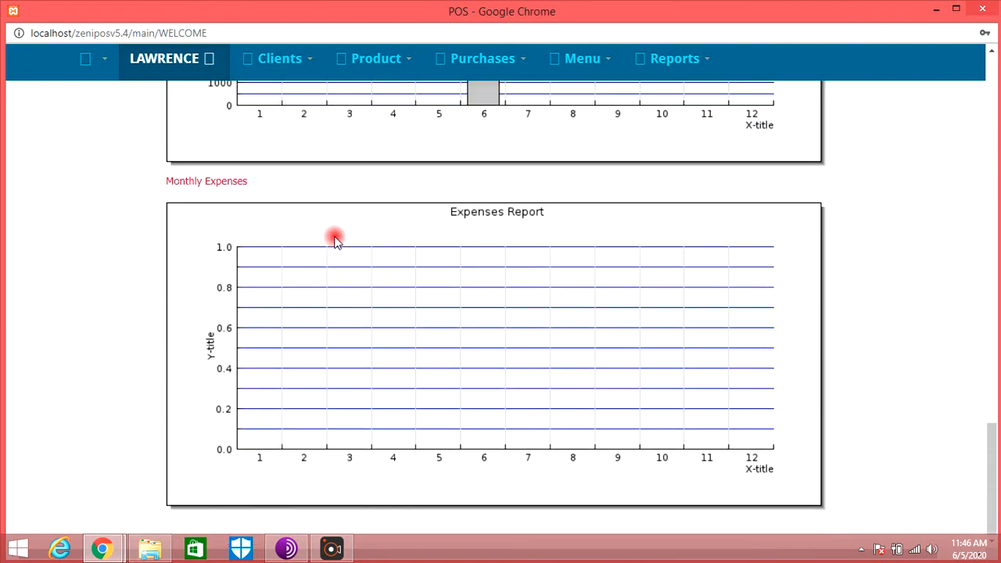
- Open the inventory products section and display the product list of the produtase store
click(280, 63)
click(399, 64)
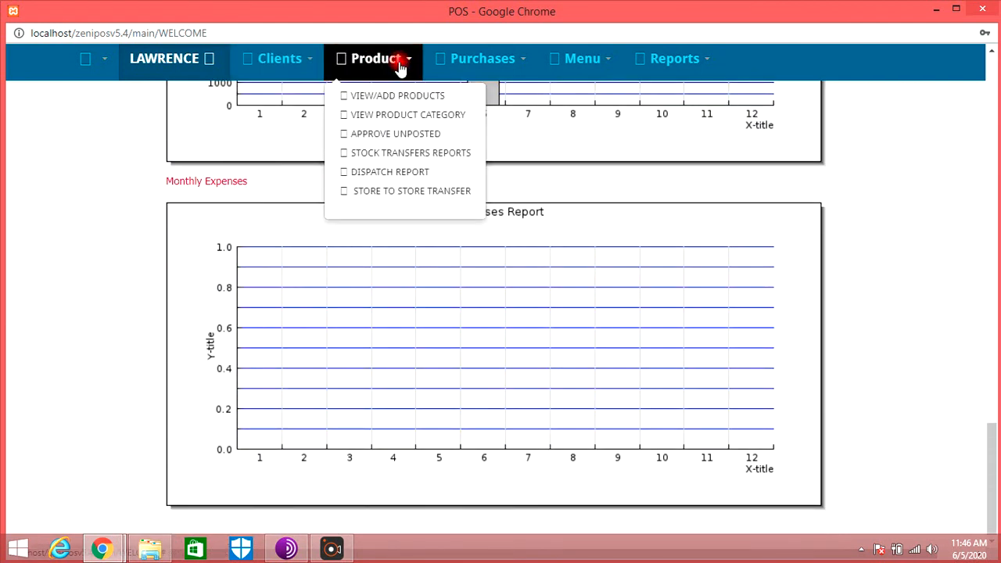
click(470, 64)
click(395, 64)
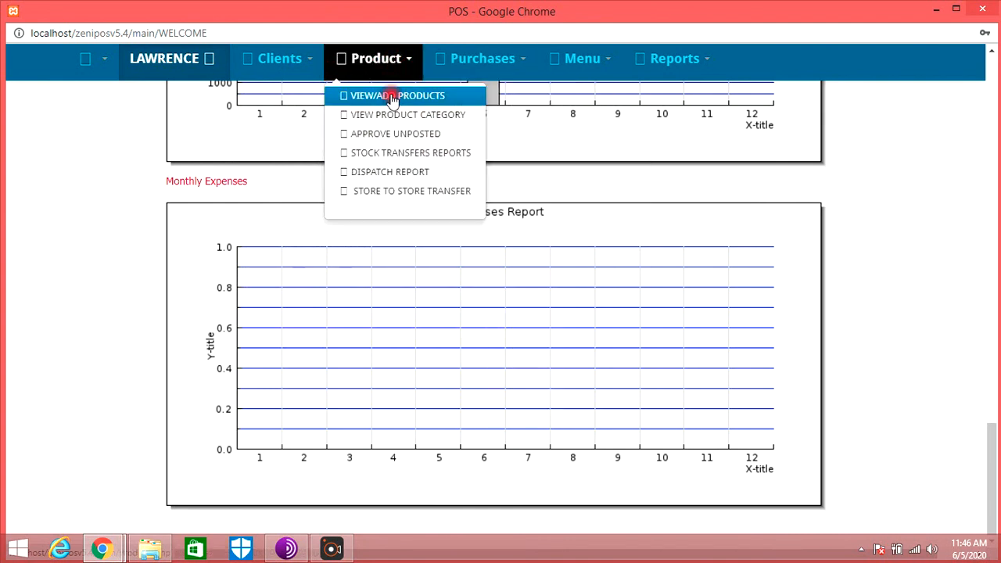
click(384, 95)
click(227, 304)
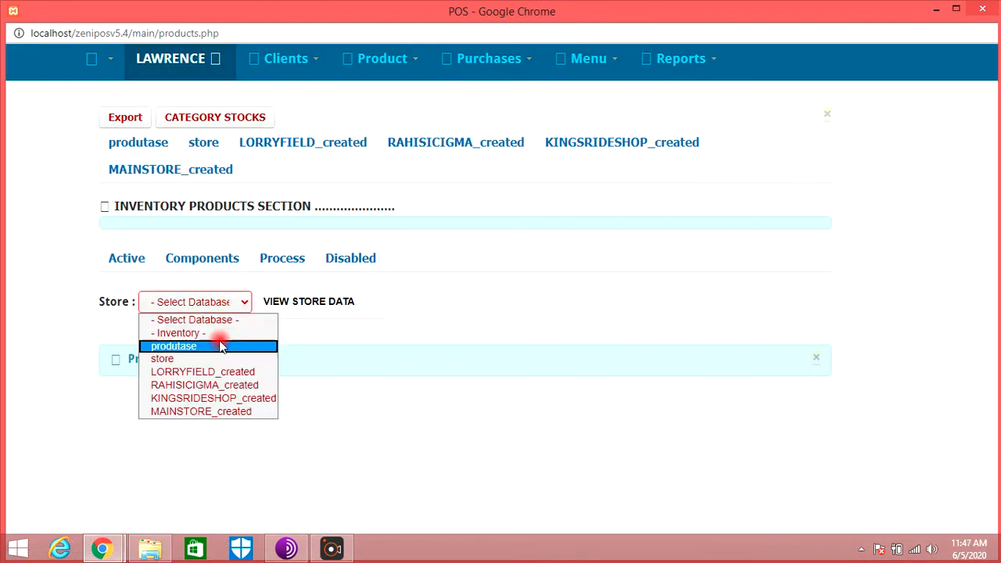
click(222, 335)
click(364, 308)
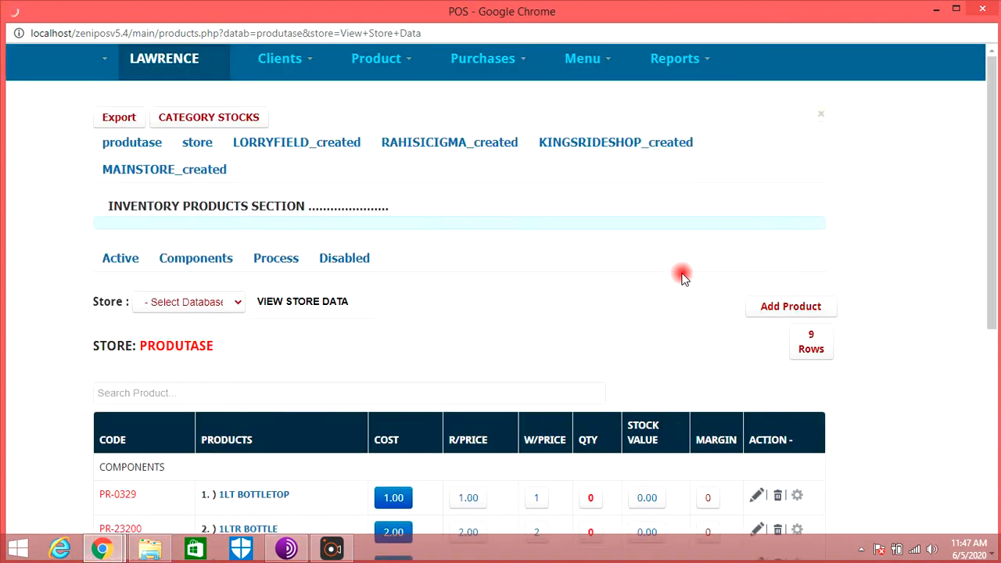
- Look through the produtase product list and open the product components section
scroll(683, 280, down, 3)
scroll(678, 277, down, 2)
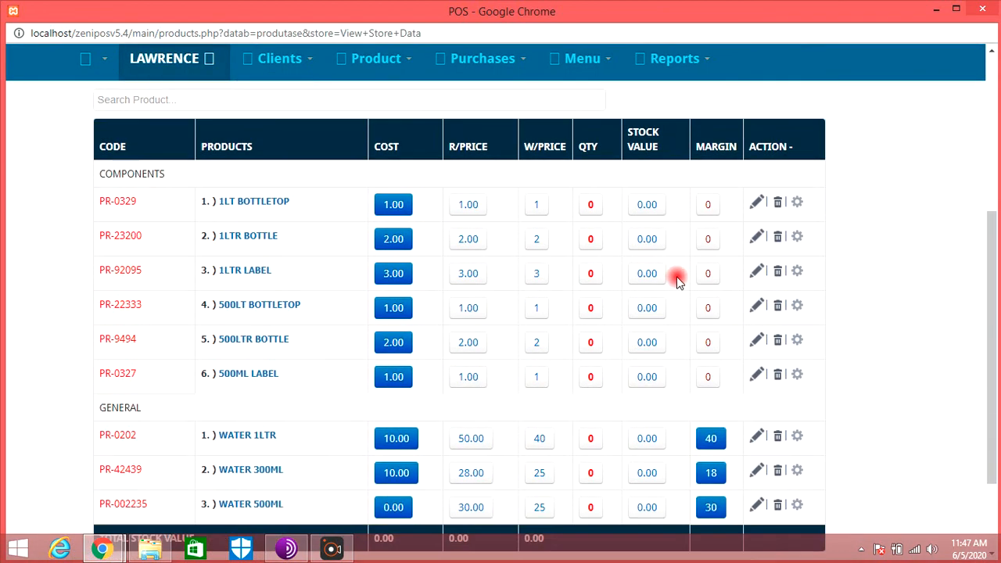
scroll(508, 301, down, 3)
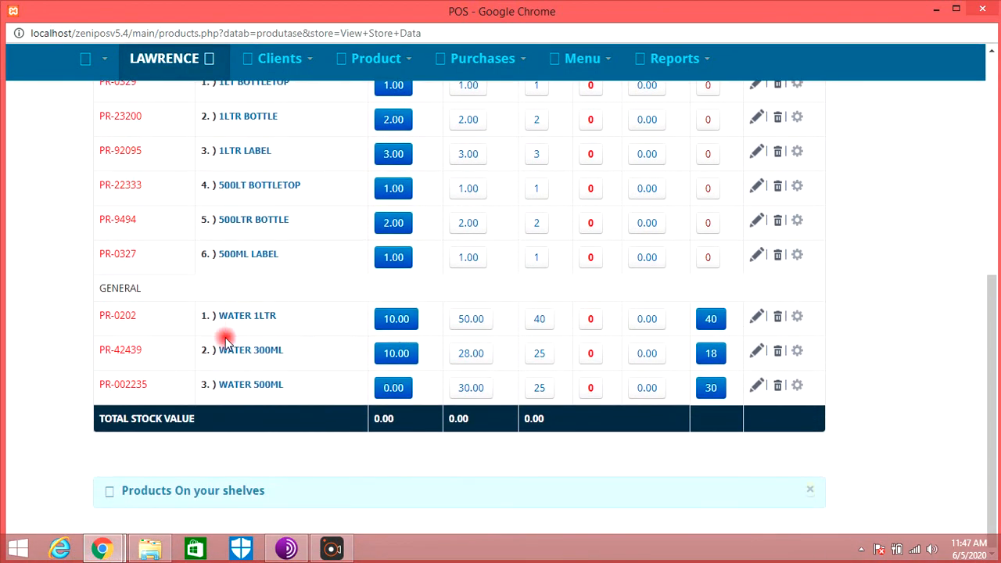
scroll(276, 363, up, 2)
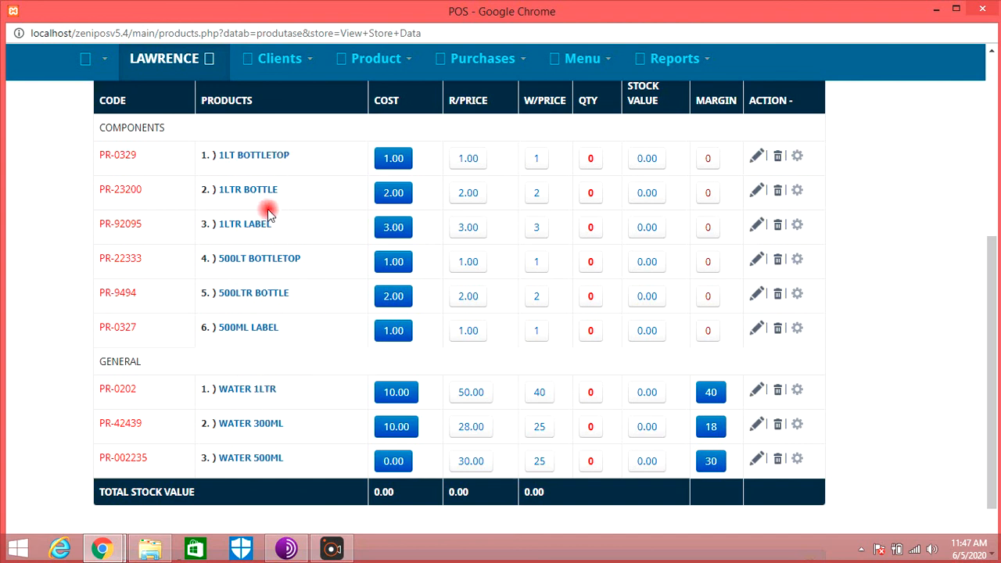
scroll(269, 273, up, 3)
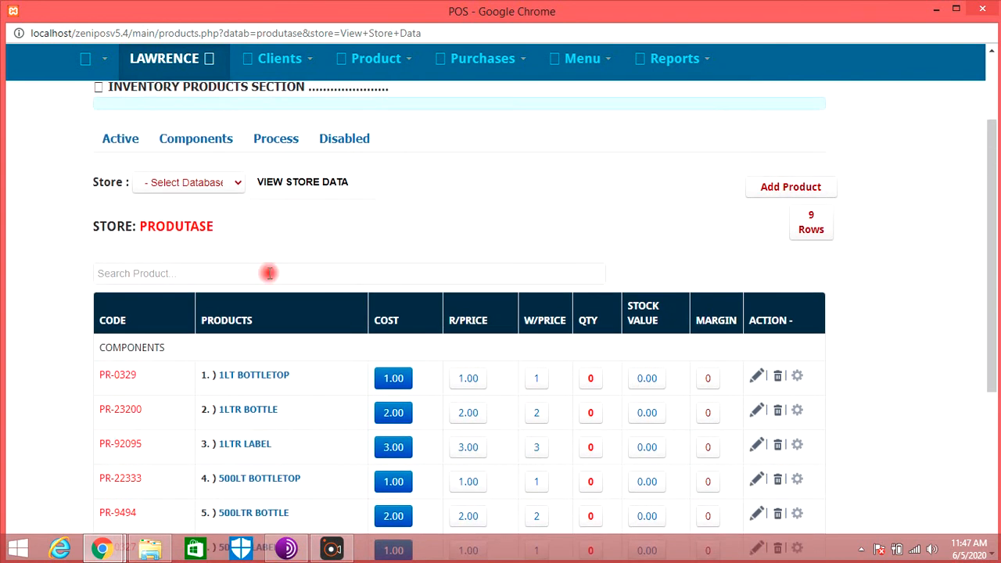
click(180, 139)
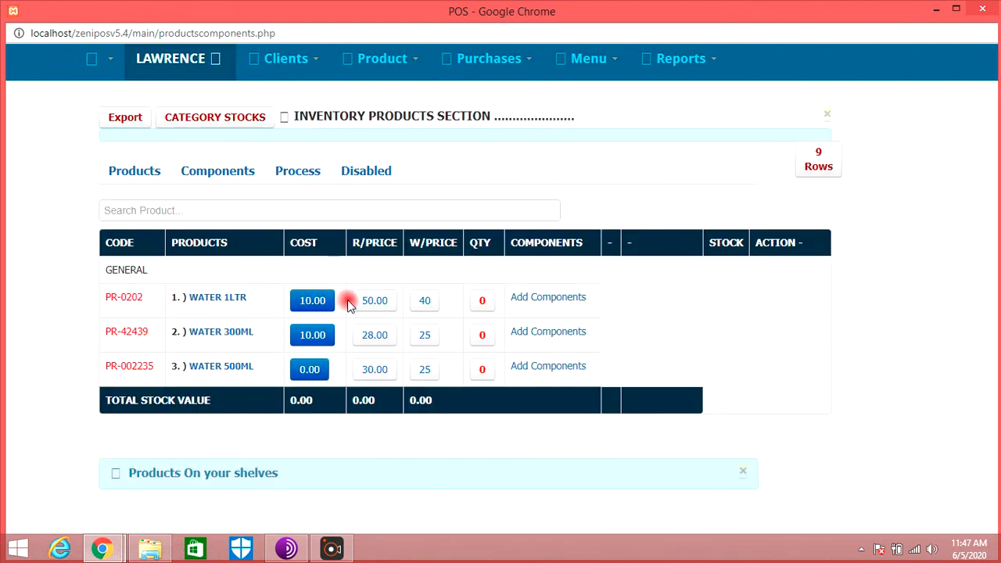
- Add 1LTR BOTTLE and 1LT BOTTLETOP as components of WATER 1LTR, each with quantity 1
click(548, 297)
click(391, 261)
click(547, 301)
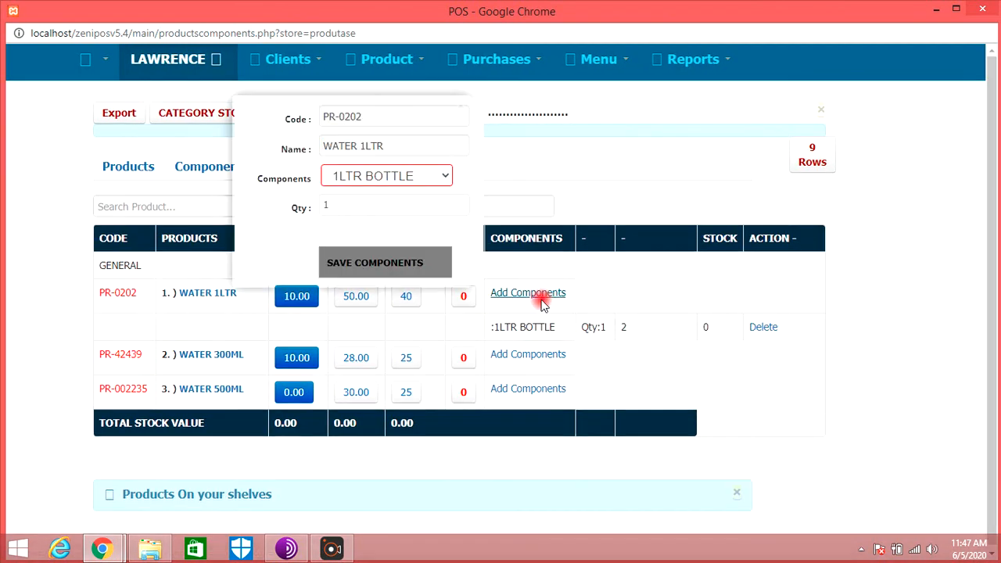
click(399, 177)
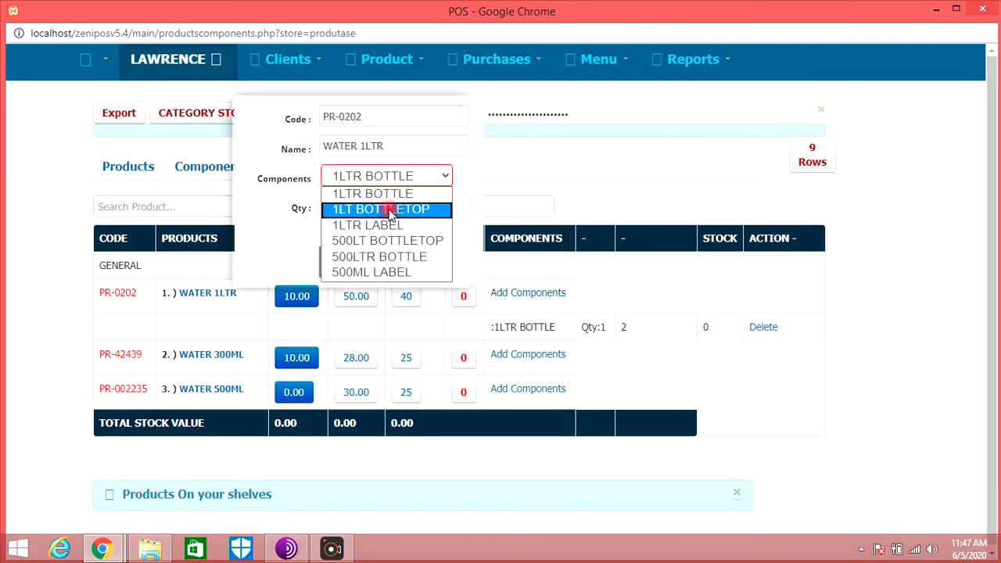
click(390, 210)
click(393, 261)
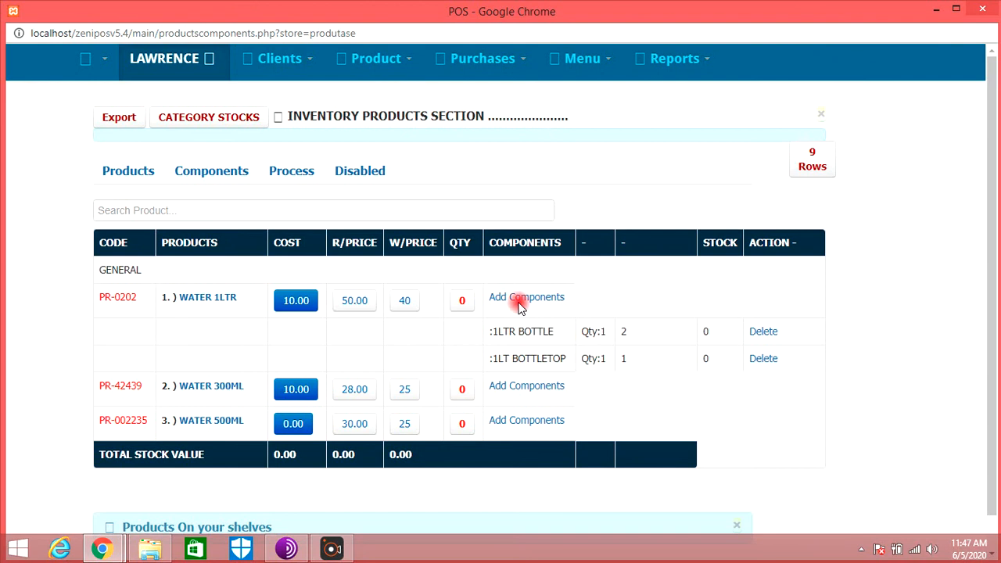
- Add 1LTR LABEL with quantity 1 as a component of WATER 1LTR
click(526, 298)
click(372, 175)
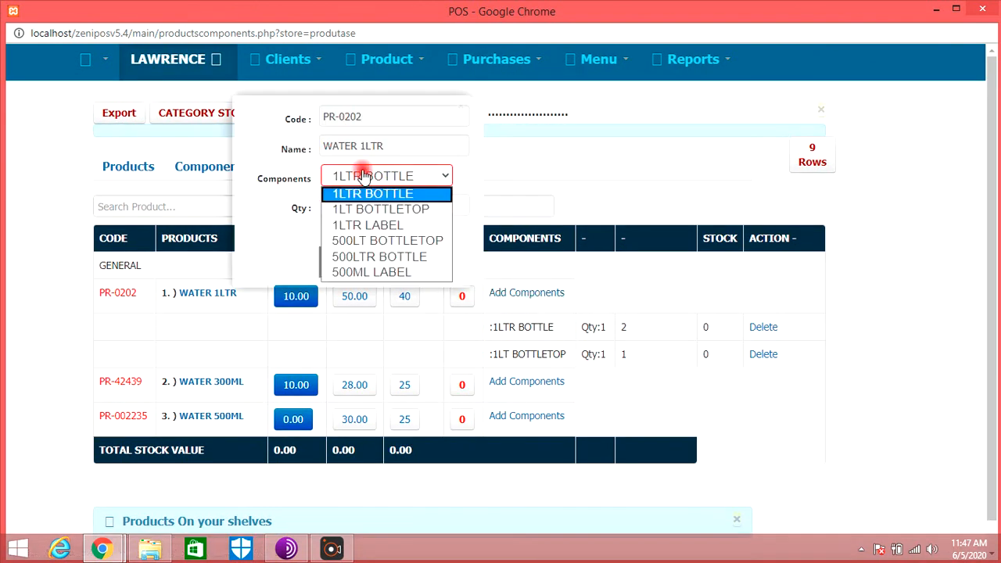
click(405, 226)
click(399, 264)
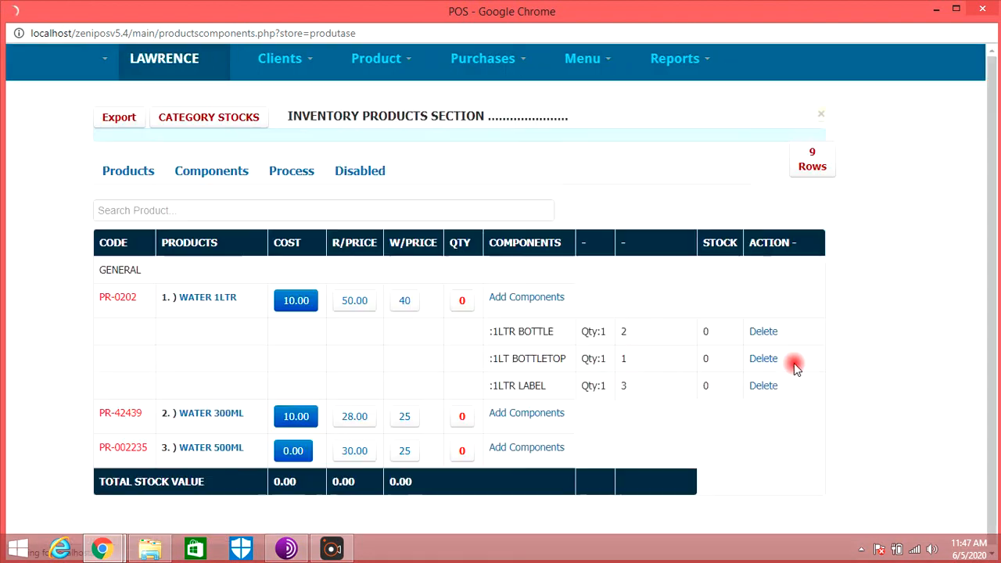
- Add 500LT BOTTLETOP with quantity 1 as a component of WATER 500ML
scroll(540, 356, down, 1)
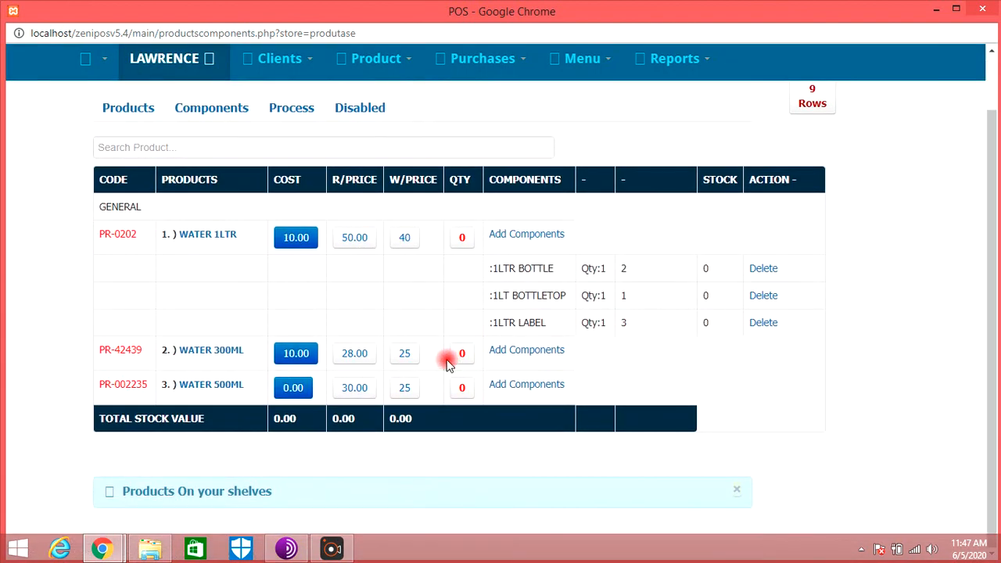
click(543, 386)
click(429, 189)
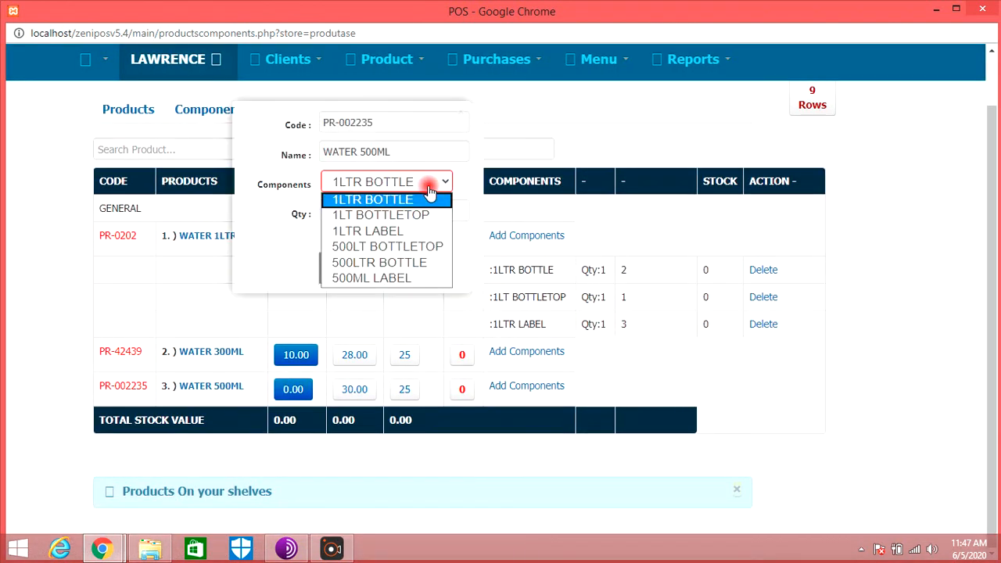
click(402, 246)
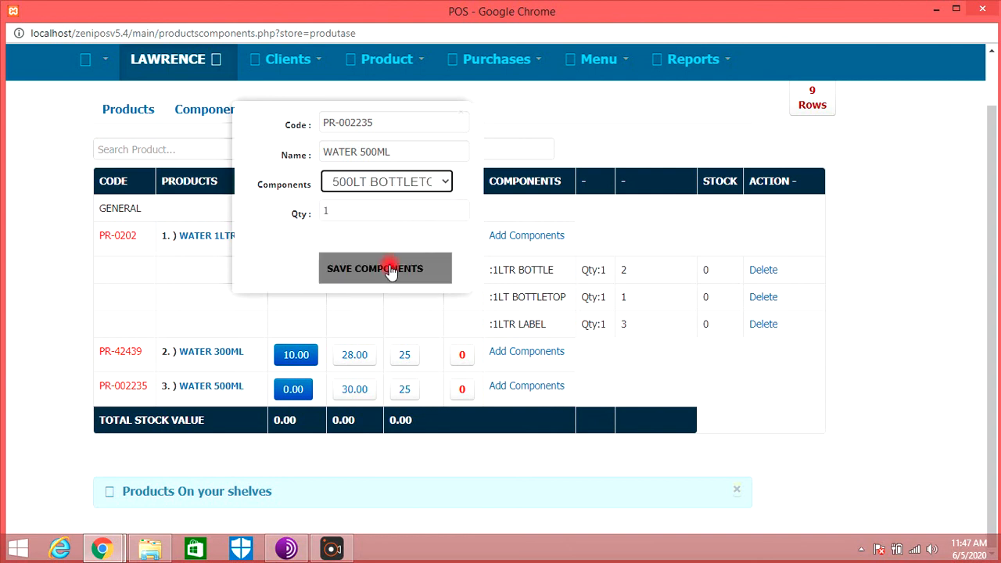
click(389, 270)
- Add 500ML LABEL with quantity 1 as a component of WATER 500ML
scroll(548, 399, down, 1)
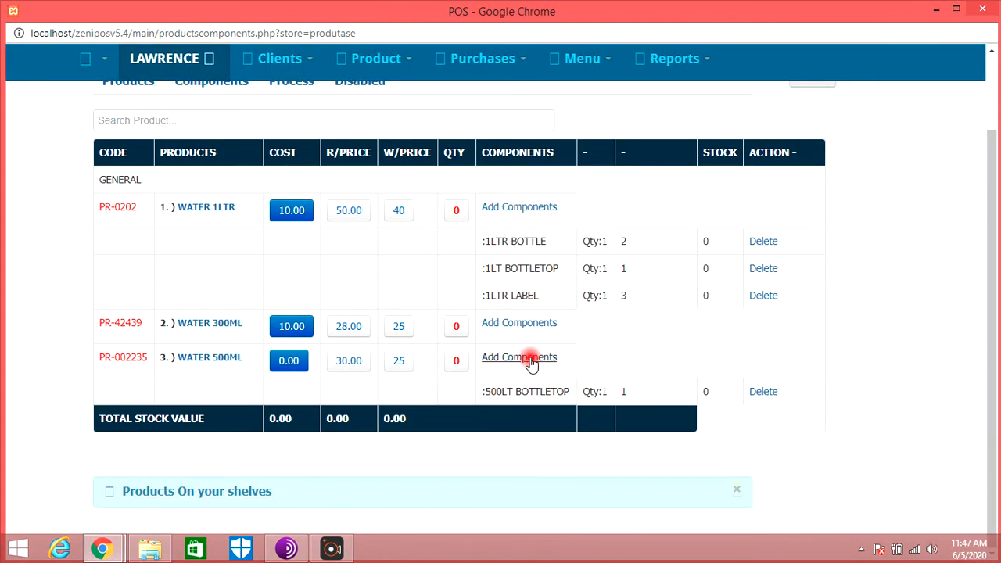
click(531, 361)
click(411, 183)
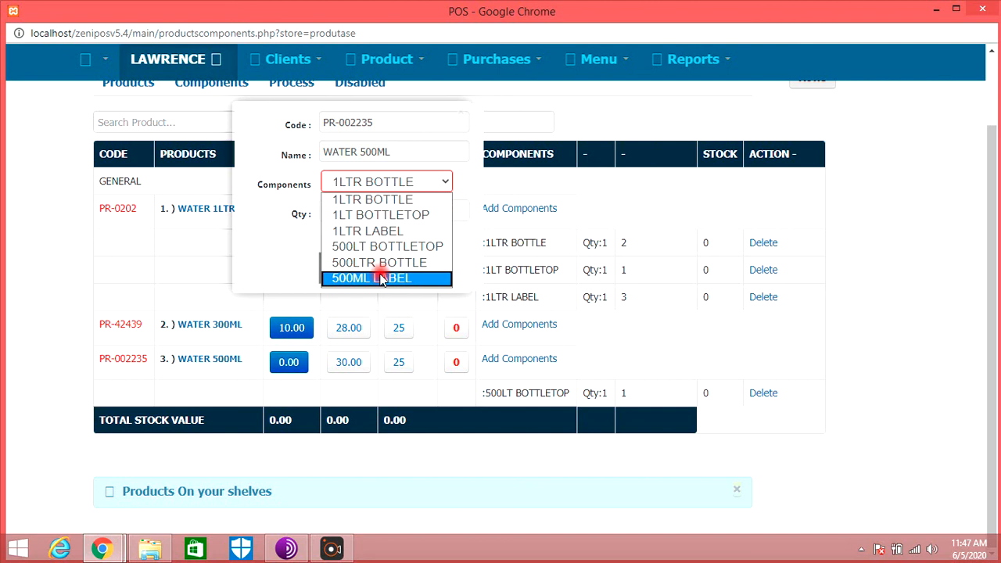
click(381, 279)
click(405, 277)
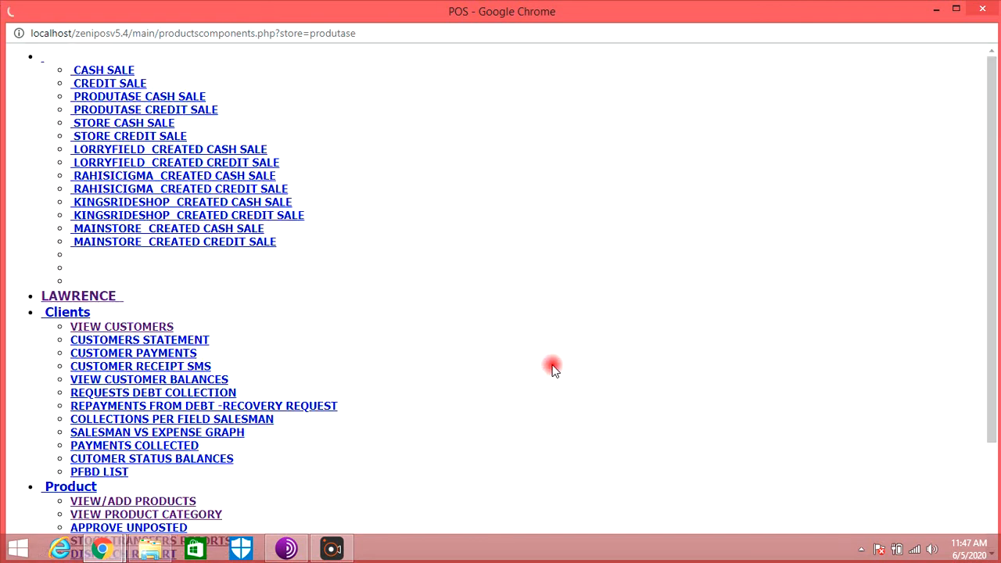
- Add 500LTR BOTTLE with quantity 1 as a component of WATER 500ML
scroll(540, 356, down, 1)
click(519, 333)
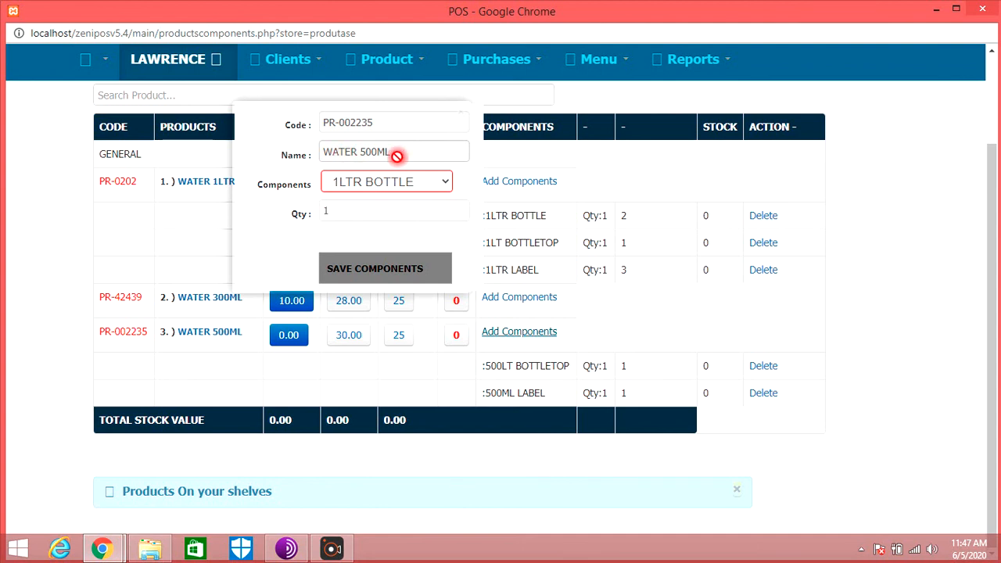
click(421, 185)
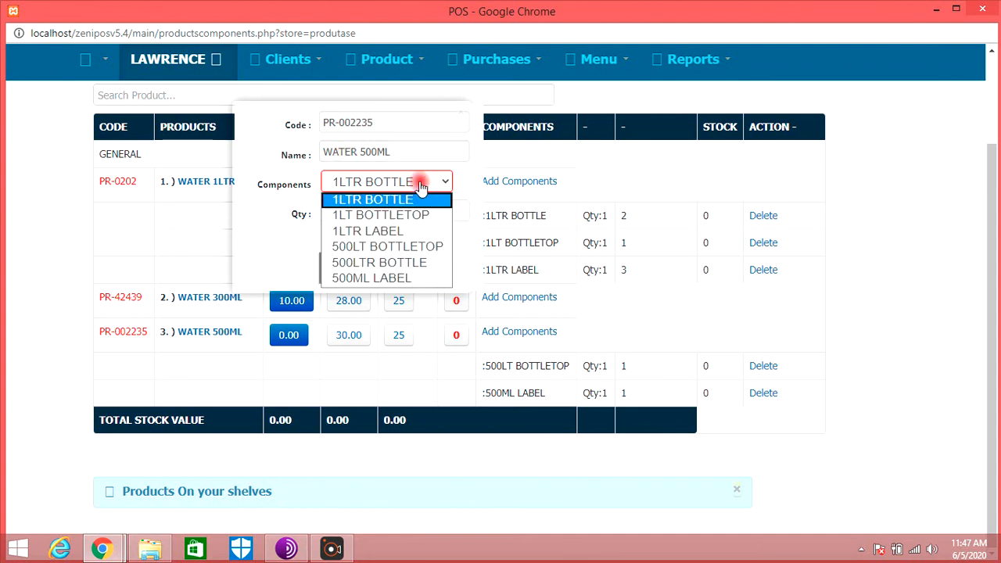
click(414, 264)
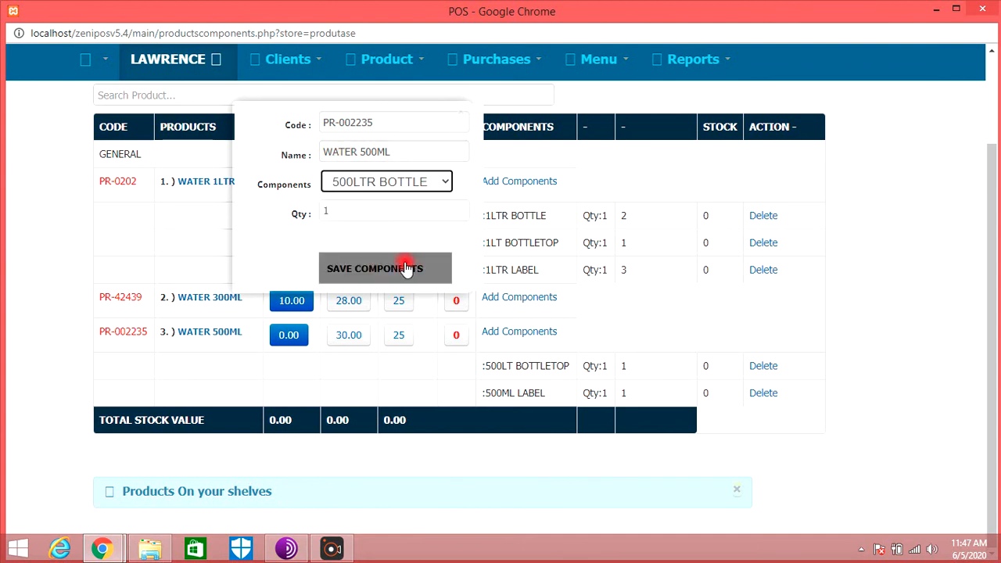
click(343, 217)
click(301, 225)
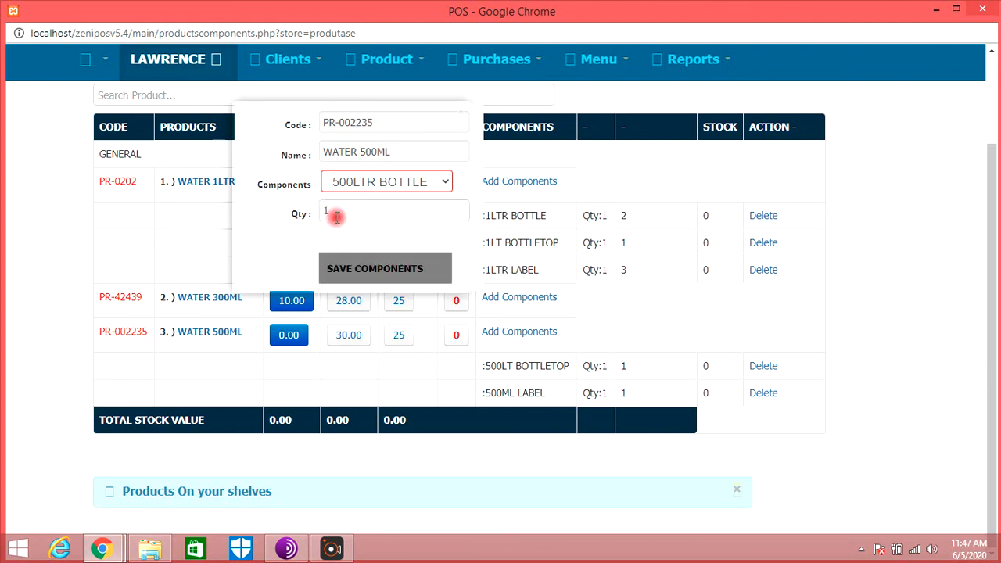
click(408, 276)
scroll(579, 282, down, 2)
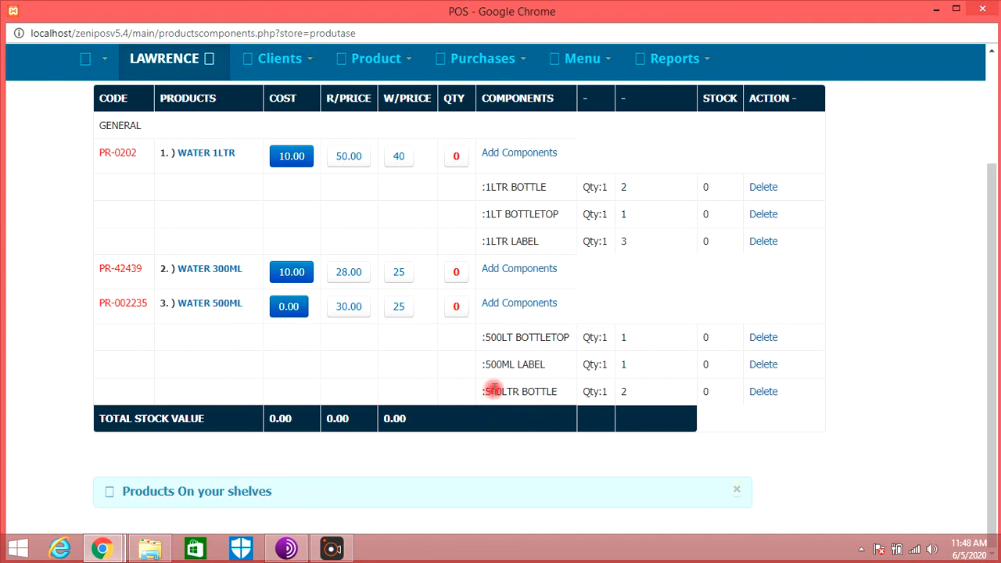
click(508, 59)
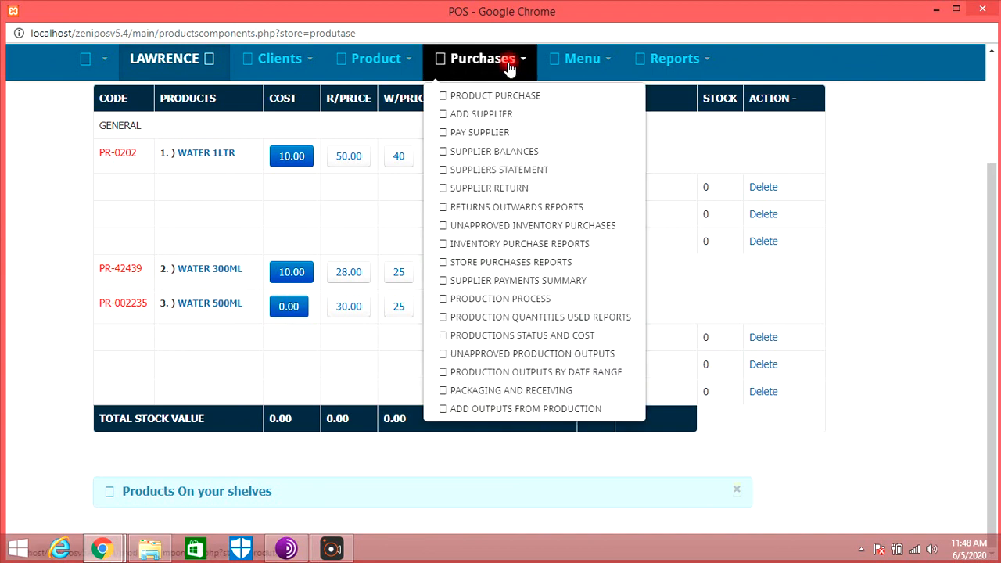
click(474, 97)
click(286, 188)
click(297, 217)
click(727, 149)
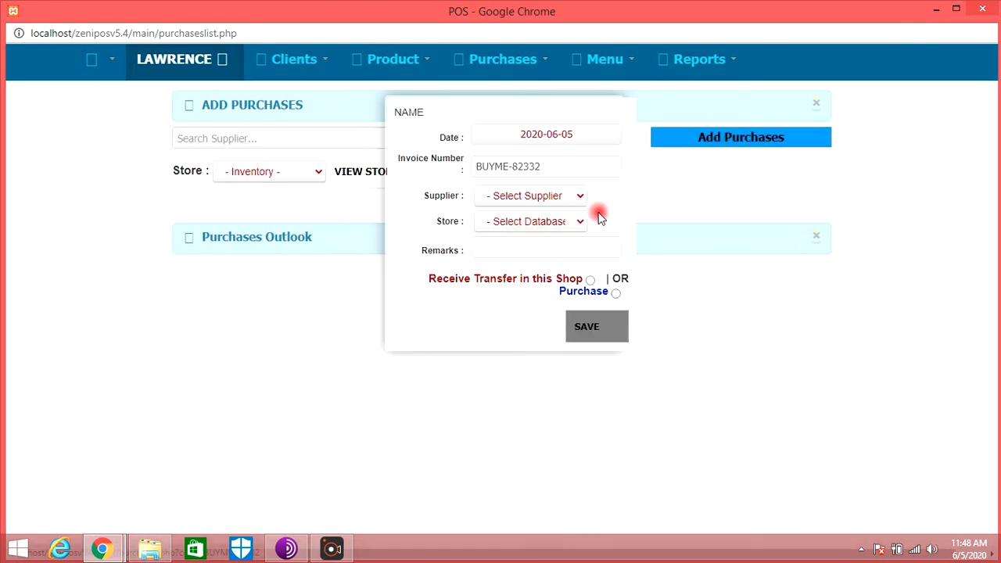
click(552, 196)
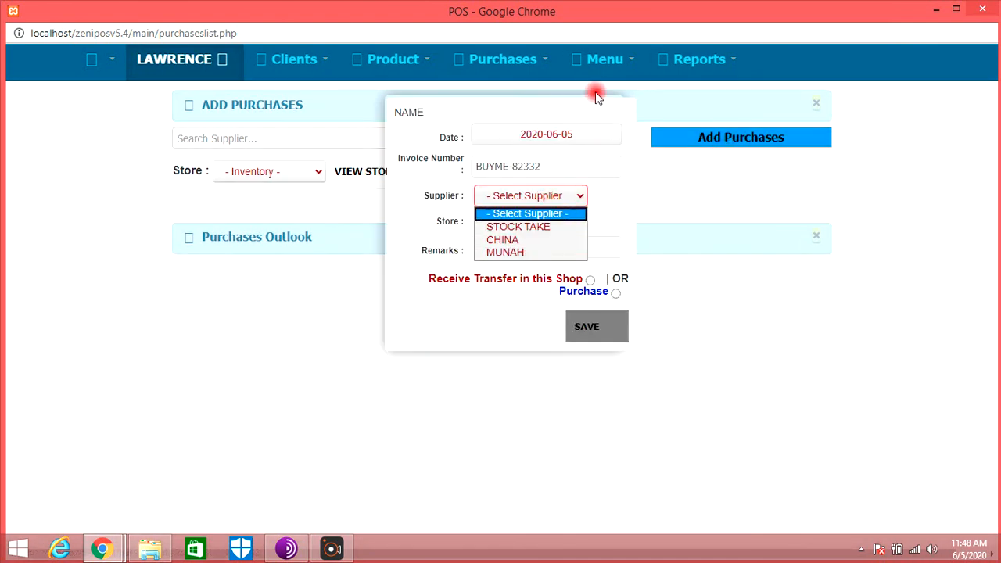
- Register a new supplier called platic company, filling in the contact person's name, the address and the contact phone number
click(530, 70)
click(525, 115)
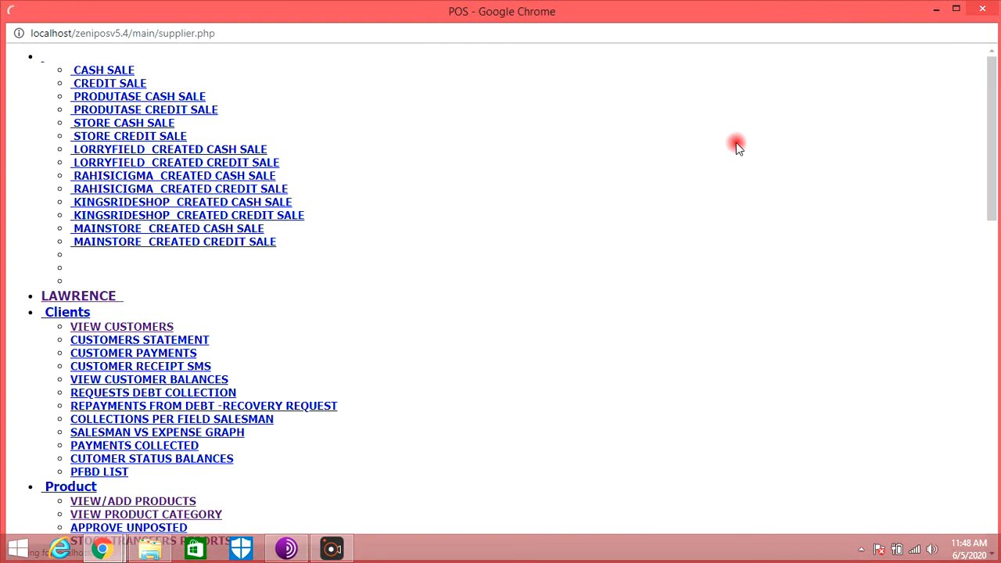
click(731, 112)
click(505, 118)
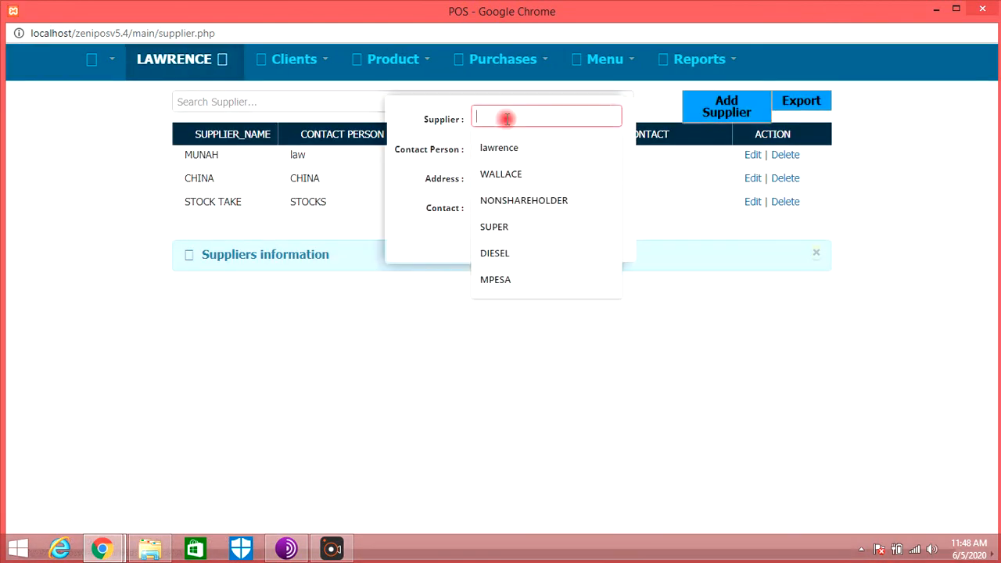
text(platic company)
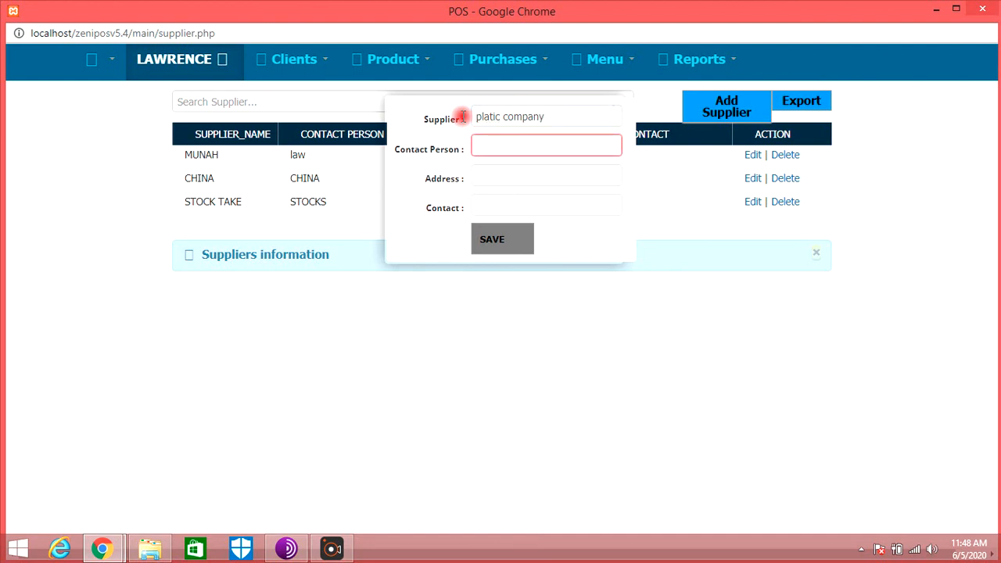
text(JOEL)
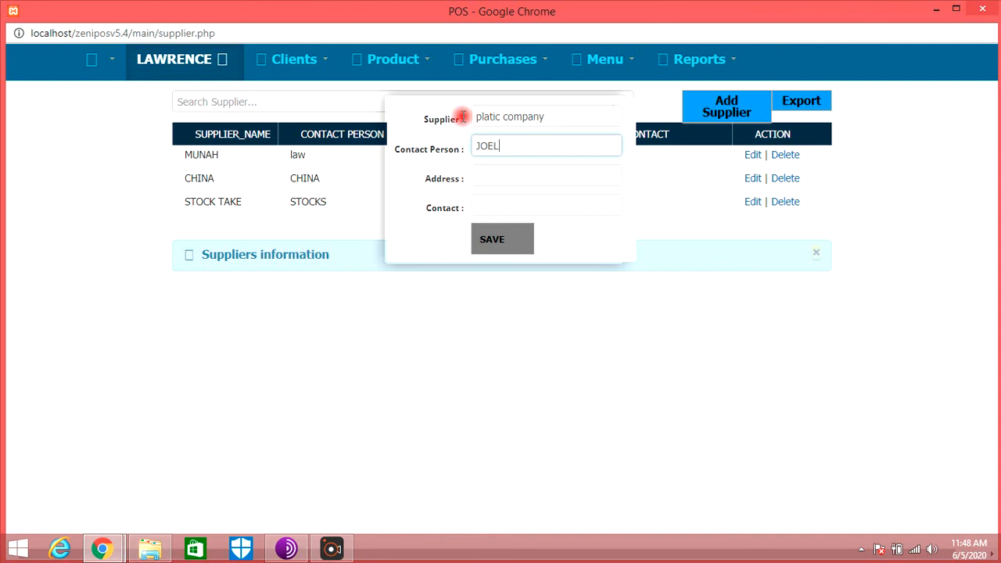
key(Tab)
text(NAI)
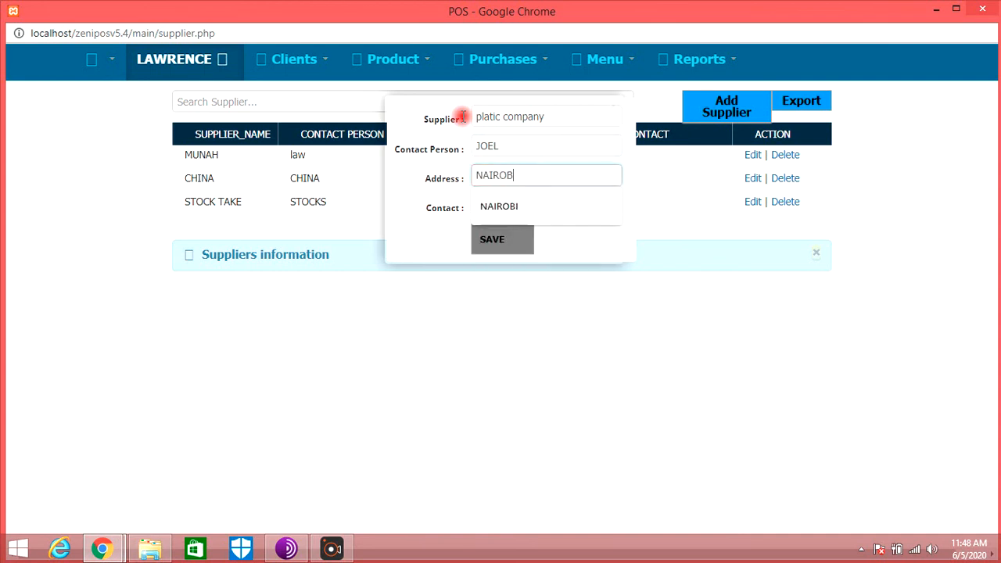
click(492, 206)
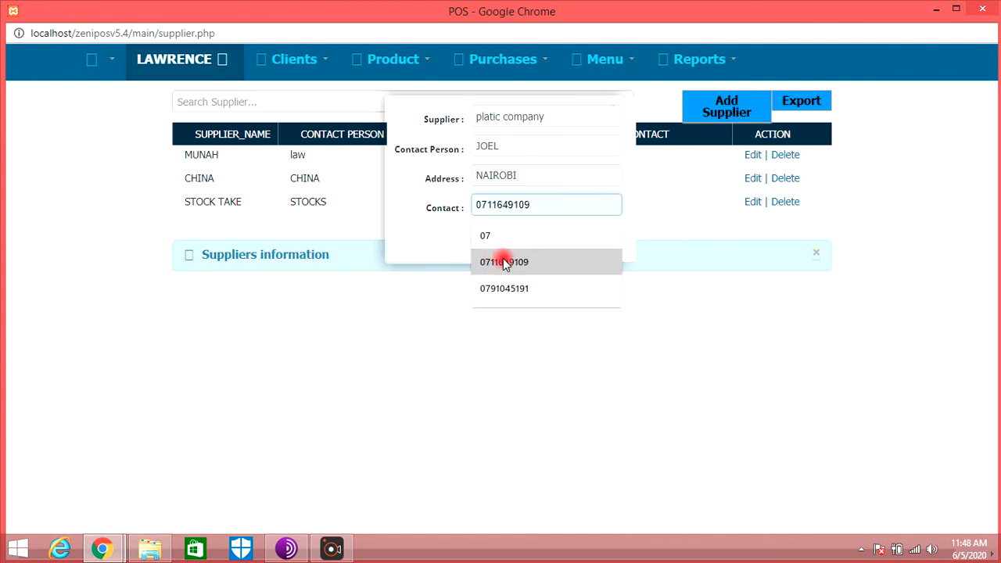
click(496, 260)
click(505, 244)
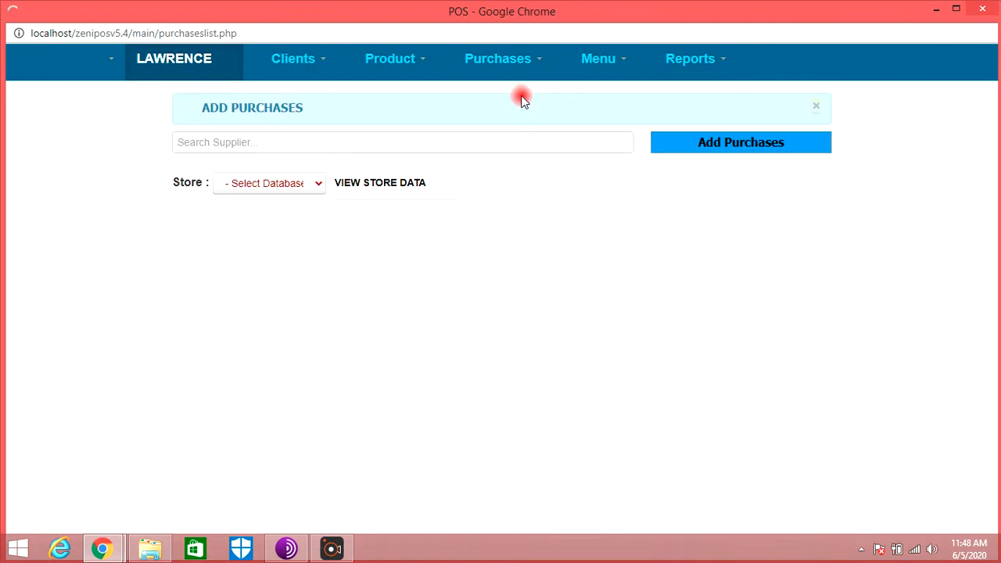
- Create a purchase from supplier PLATIC COMPANY for the produtase store, marked as Purchase
click(693, 139)
click(556, 196)
click(550, 264)
click(564, 227)
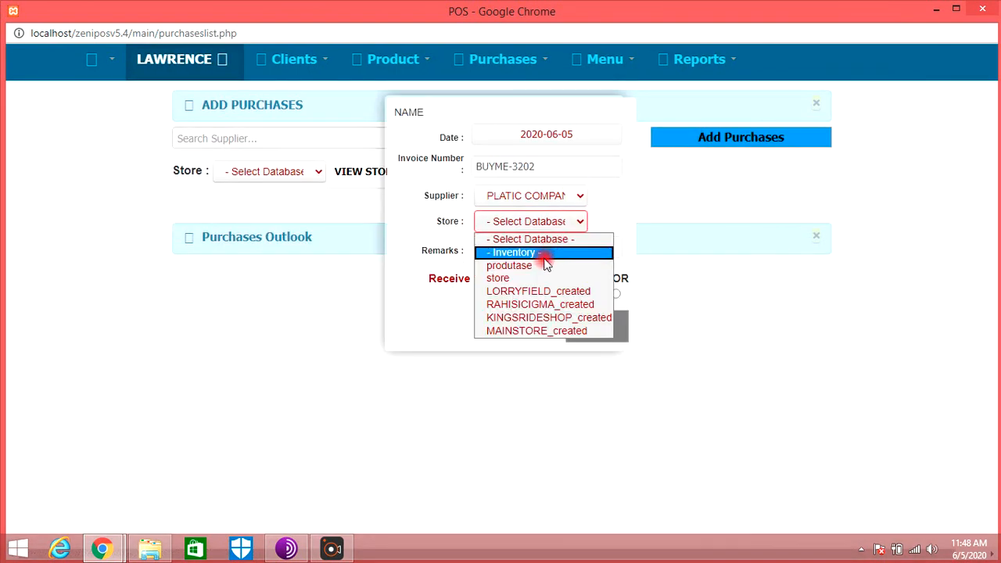
click(543, 266)
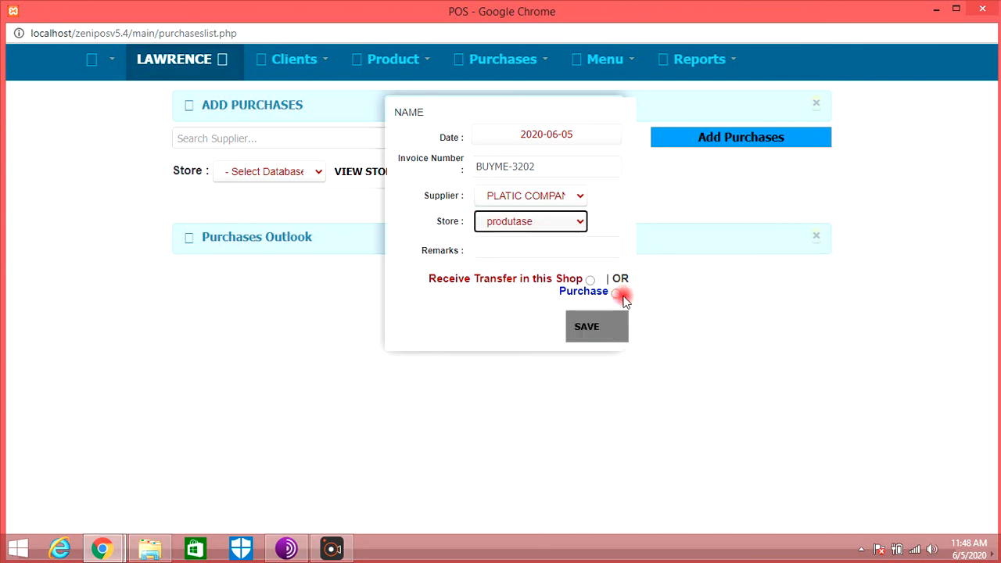
click(617, 294)
click(608, 327)
click(566, 225)
click(552, 254)
click(602, 339)
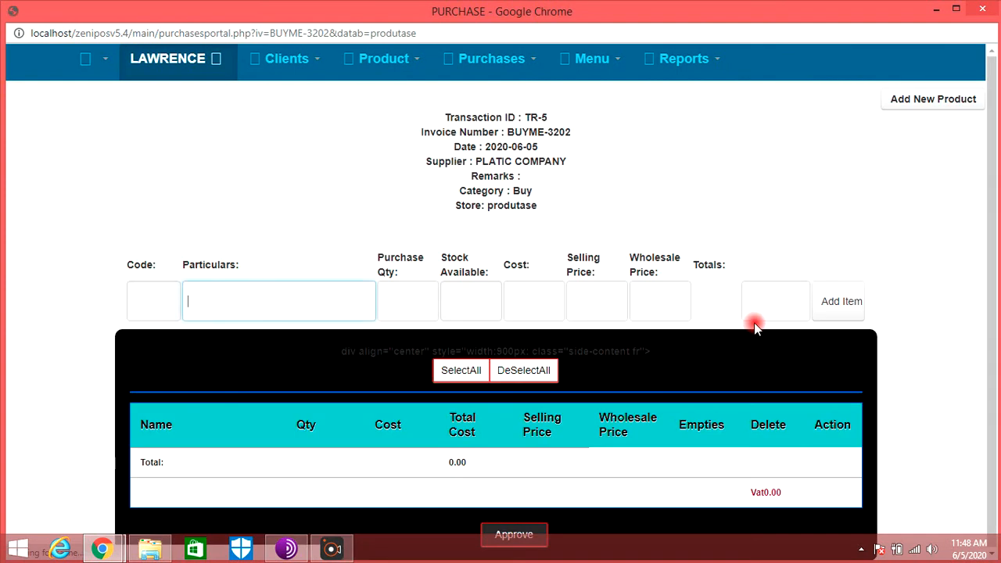
- Add 1LTR BOTTLE to the purchase with a quantity of 1000
key(ctrl+minus)
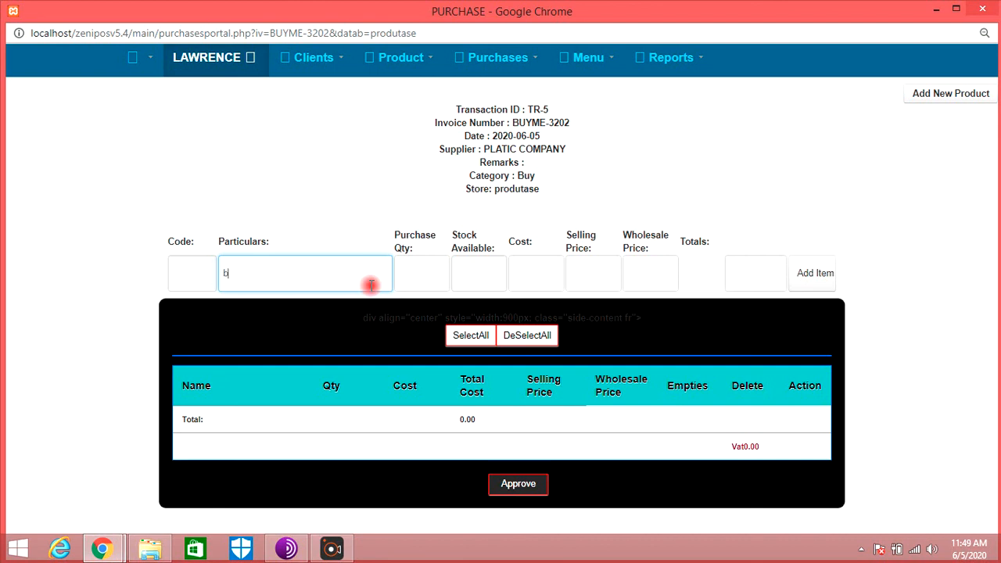
text(o)
key(Return)
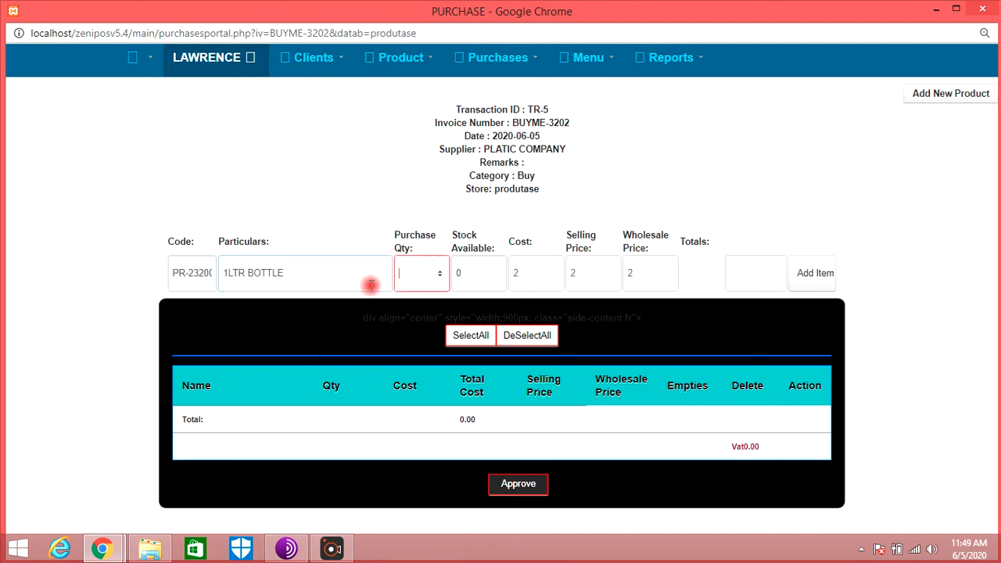
text(1000)
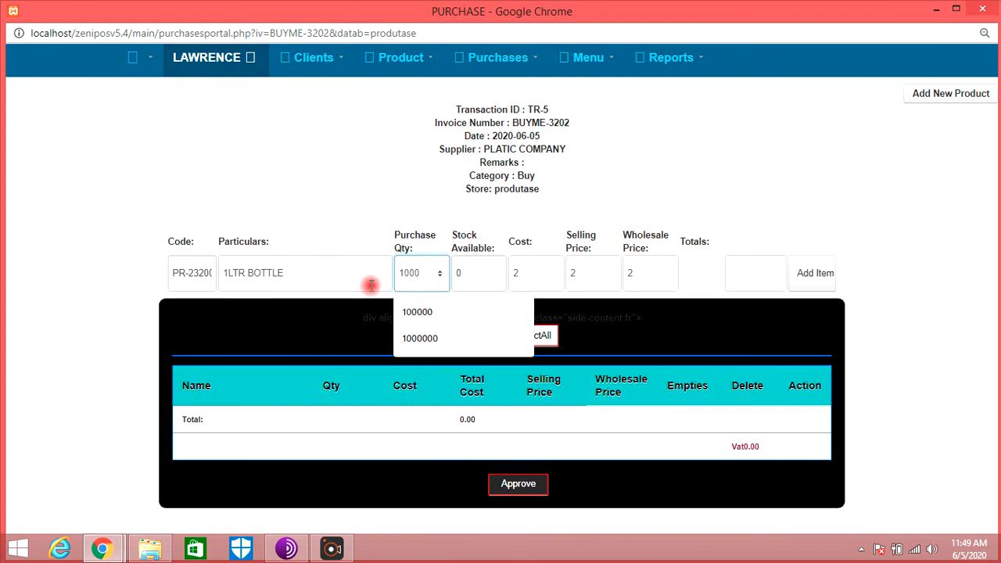
key(Return)
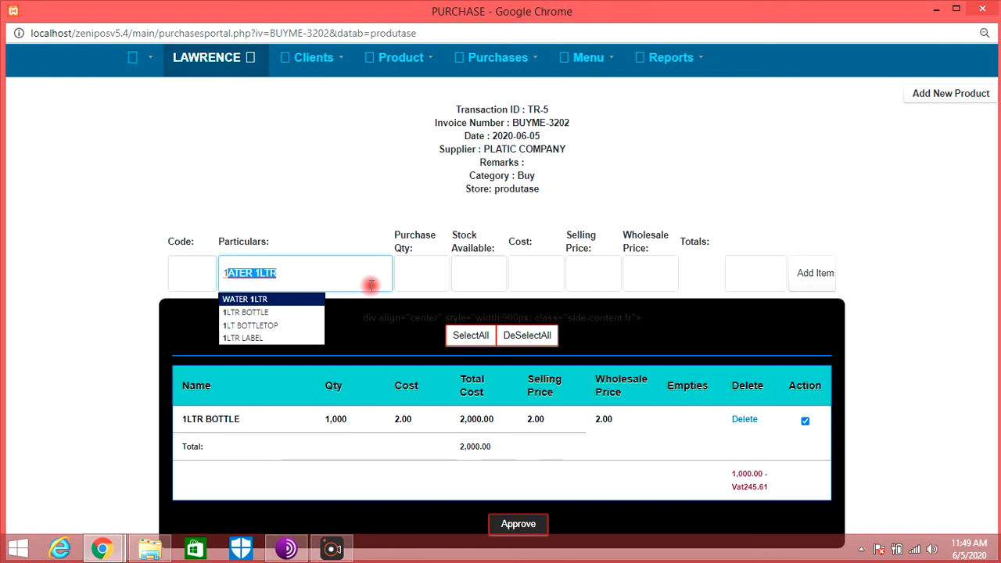
- Add 1LT BOTTLETOP to the purchase with a quantity of 1000
key(Down)
key(Down)
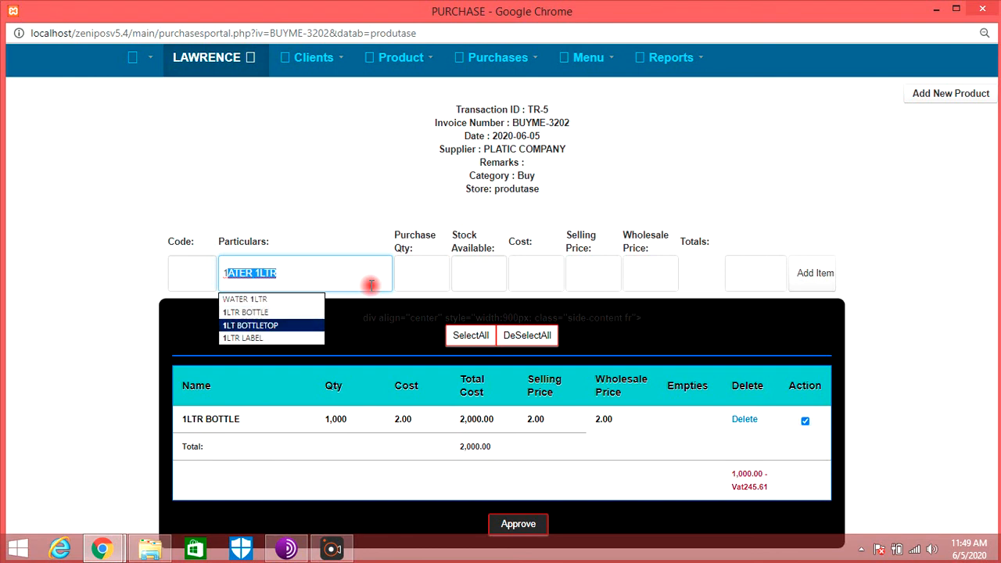
key(Return)
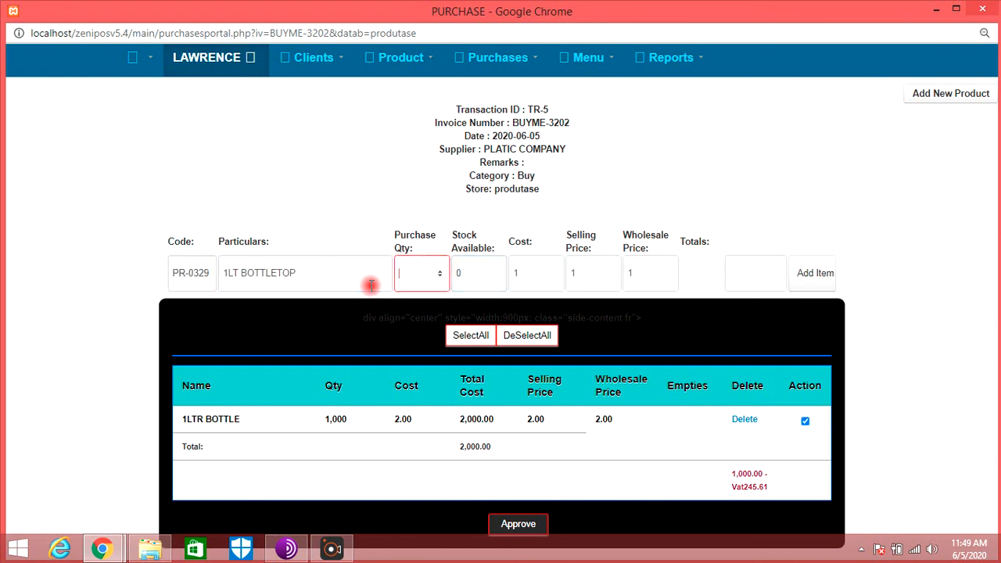
text(1000)
key(Return)
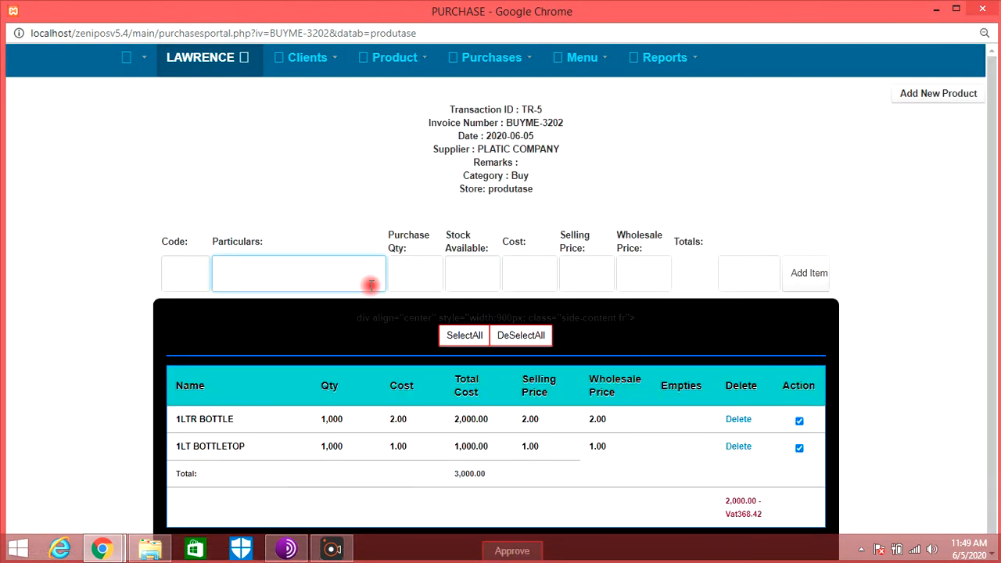
- Add 500LT BOTTLETOP to the purchase with a quantity of 500
text(500LT BOTTLETOP)
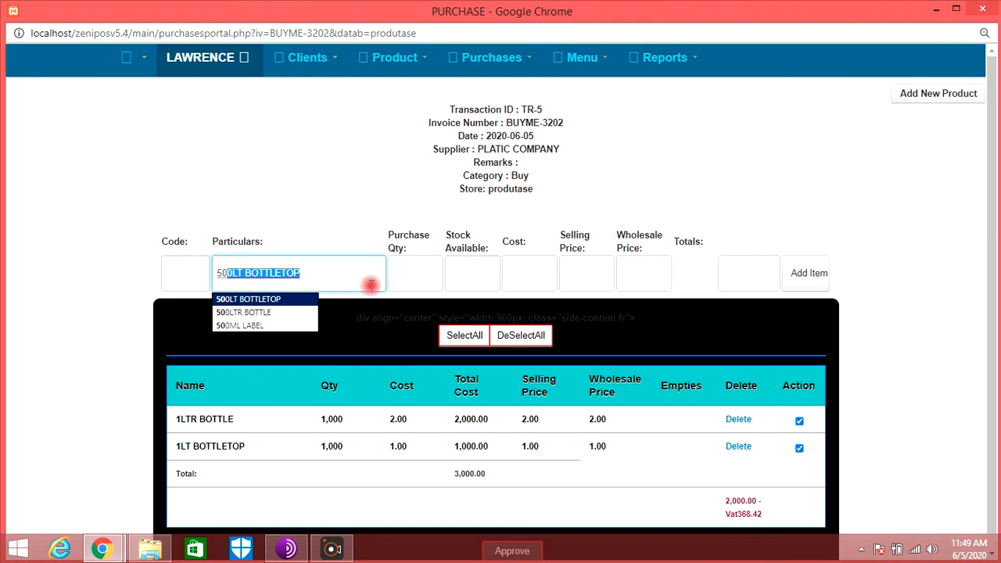
key(Return)
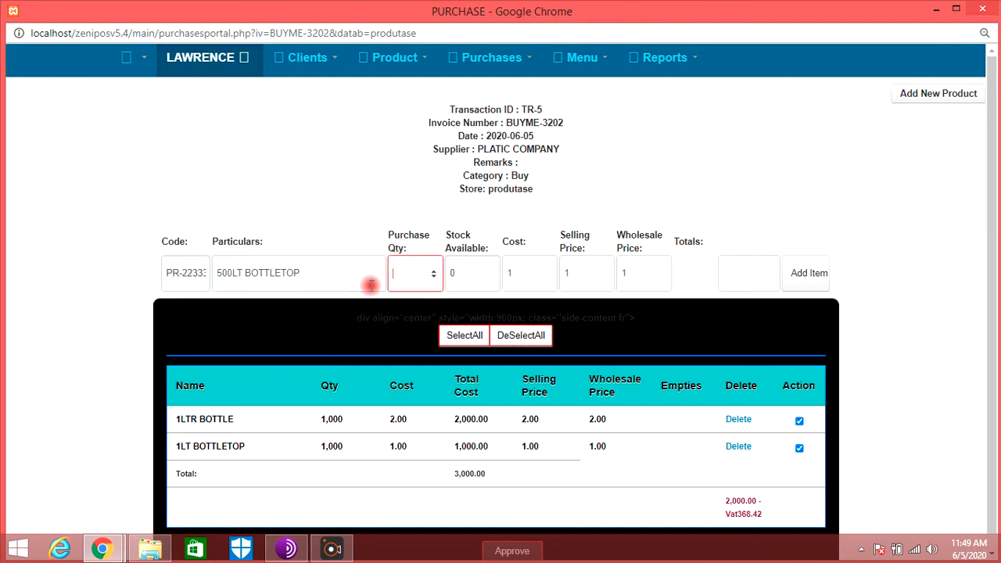
text(500)
key(Return)
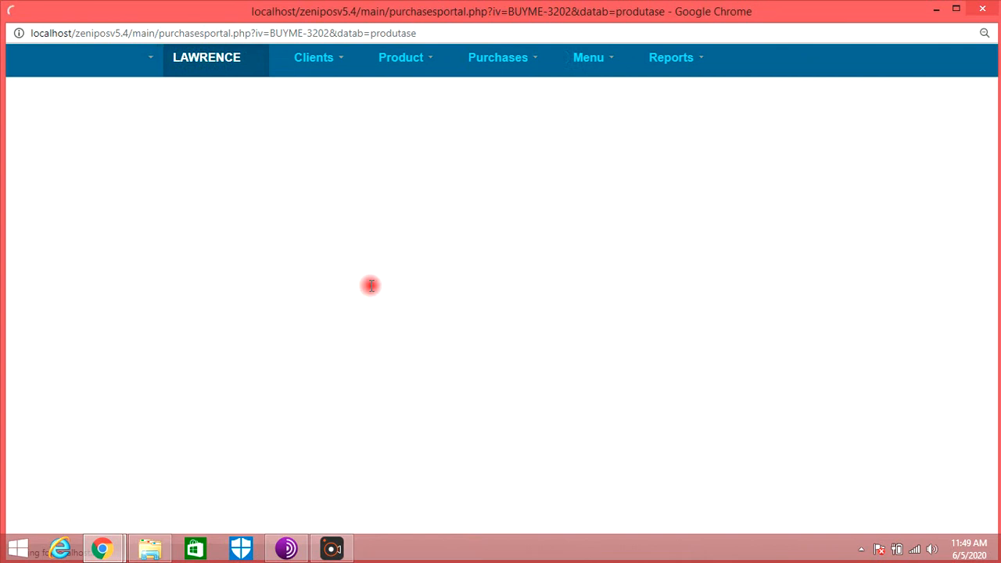
text(5)
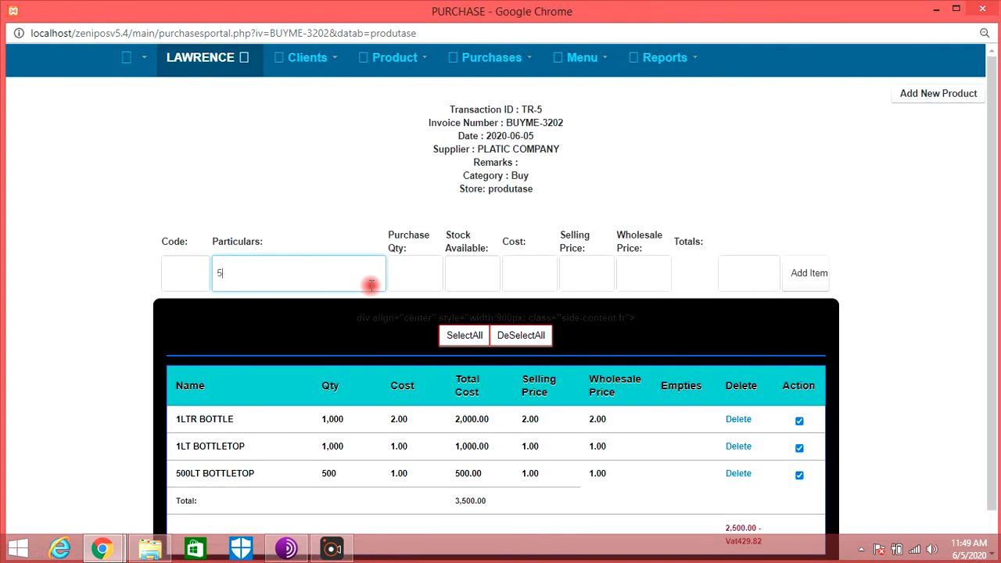
text(00LT BOTTLETOP)
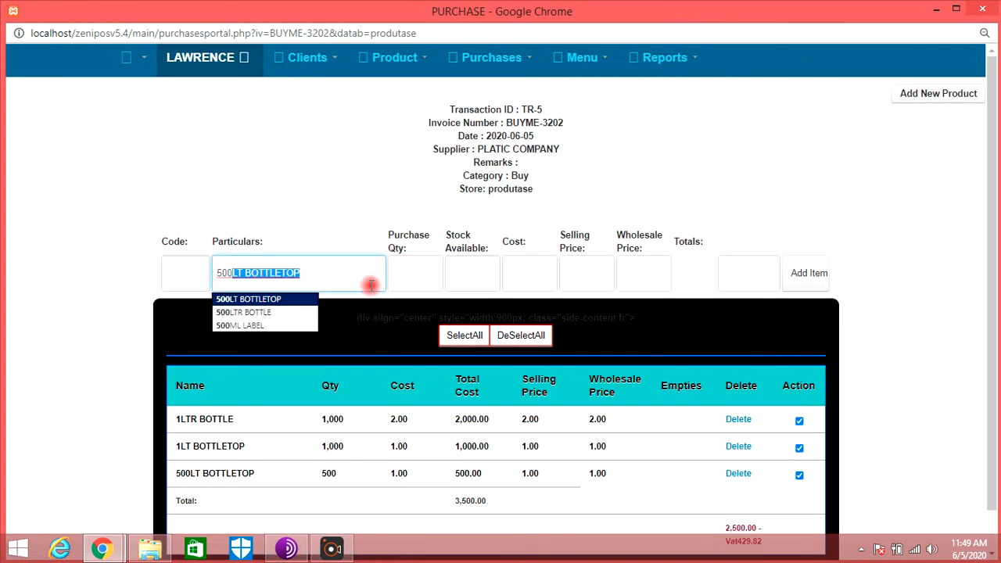
- Add 500LTR BOTTLE to the purchase with a quantity of 500
key(Down)
key(Down)
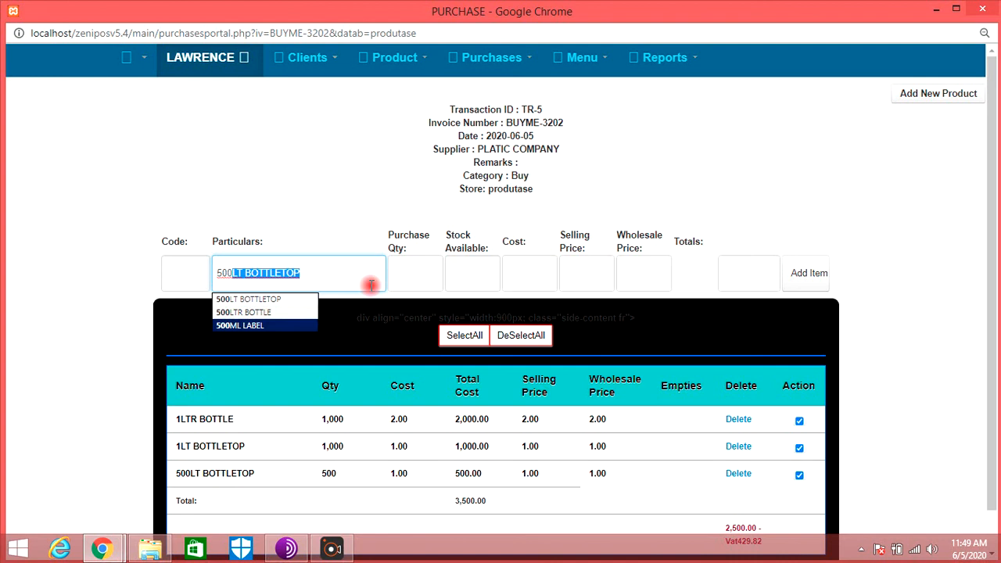
key(Right)
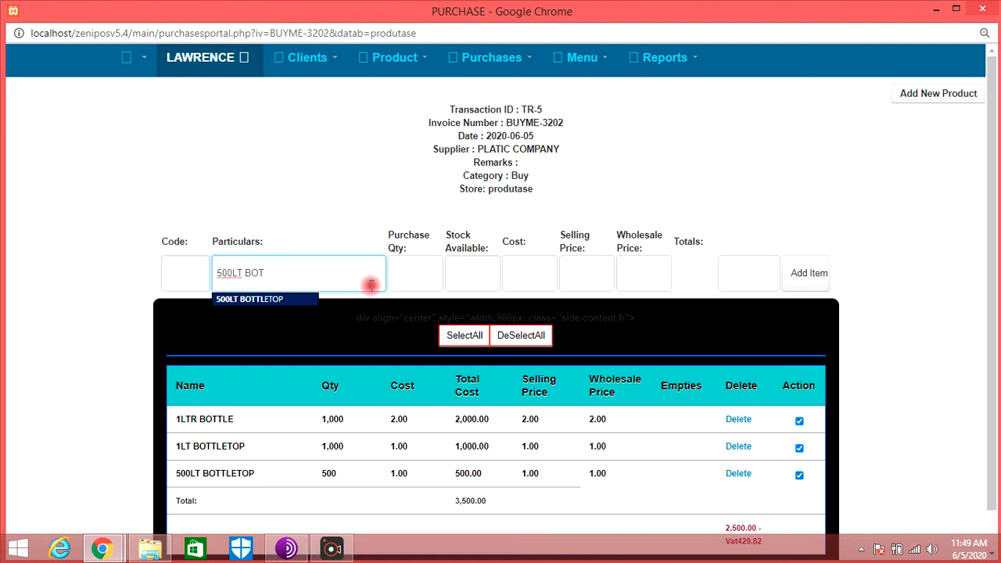
key(Down)
key(Return)
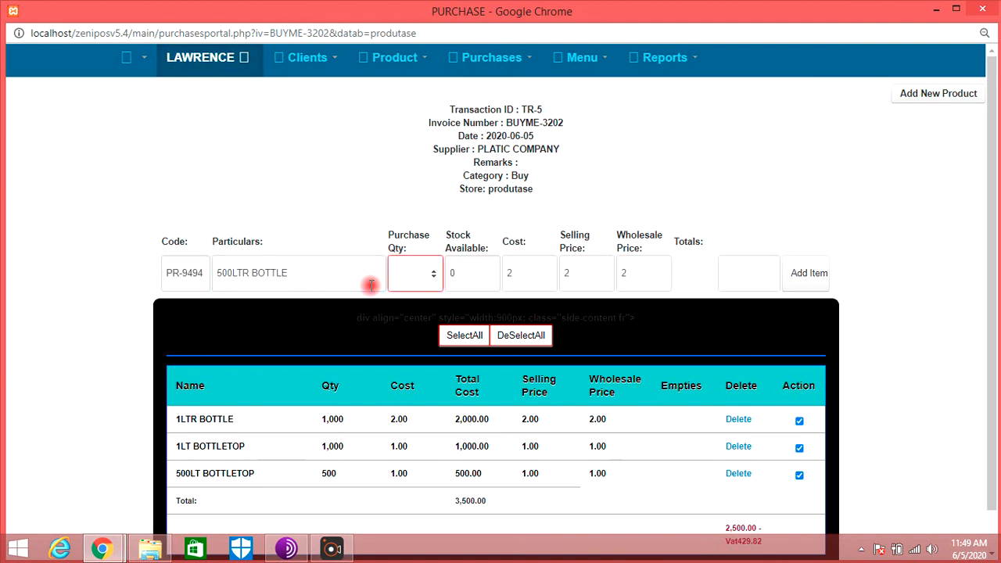
text(500)
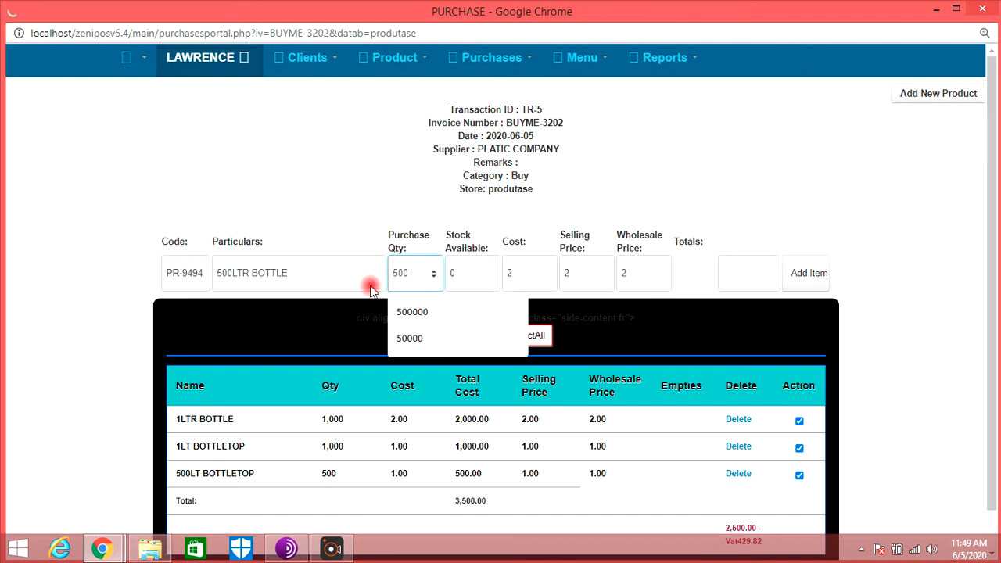
key(Return)
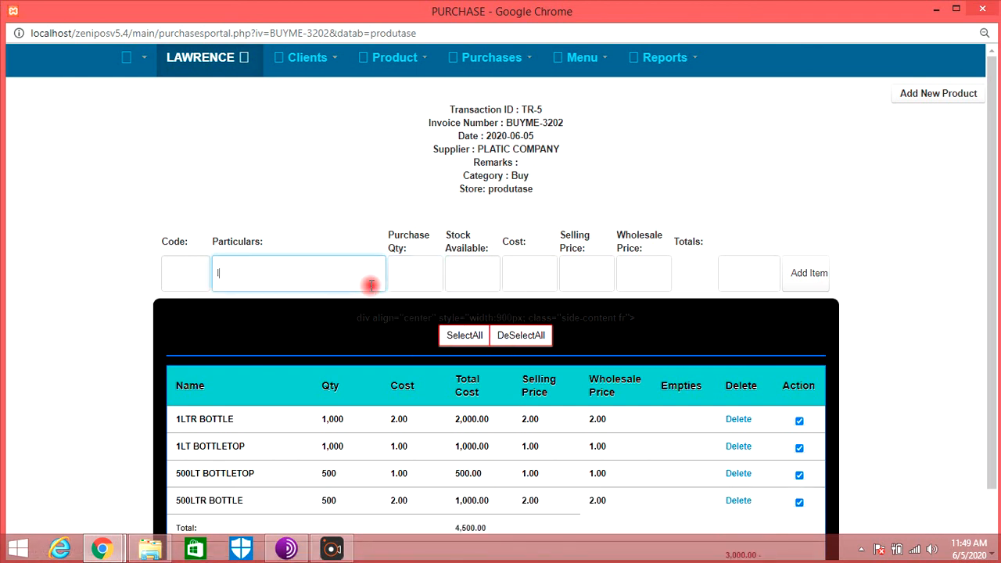
- Add 1LTR LABEL to the purchase with a quantity of 1000
key(Tab)
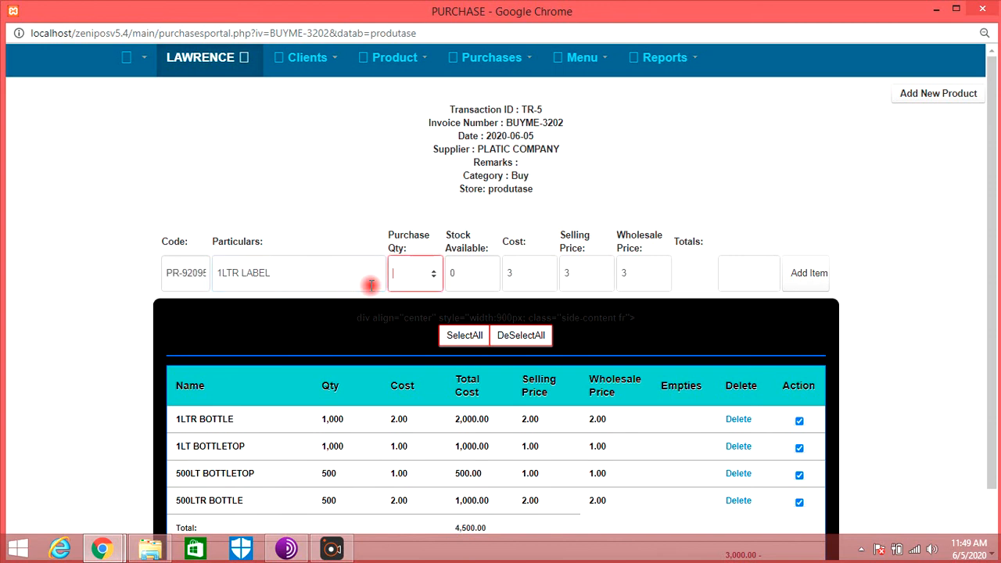
text(1000)
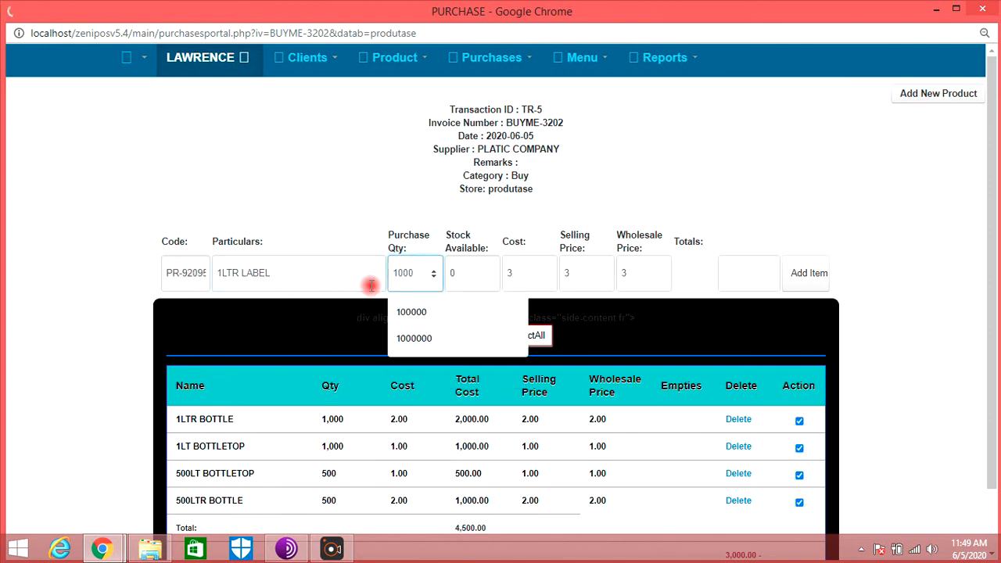
key(Return)
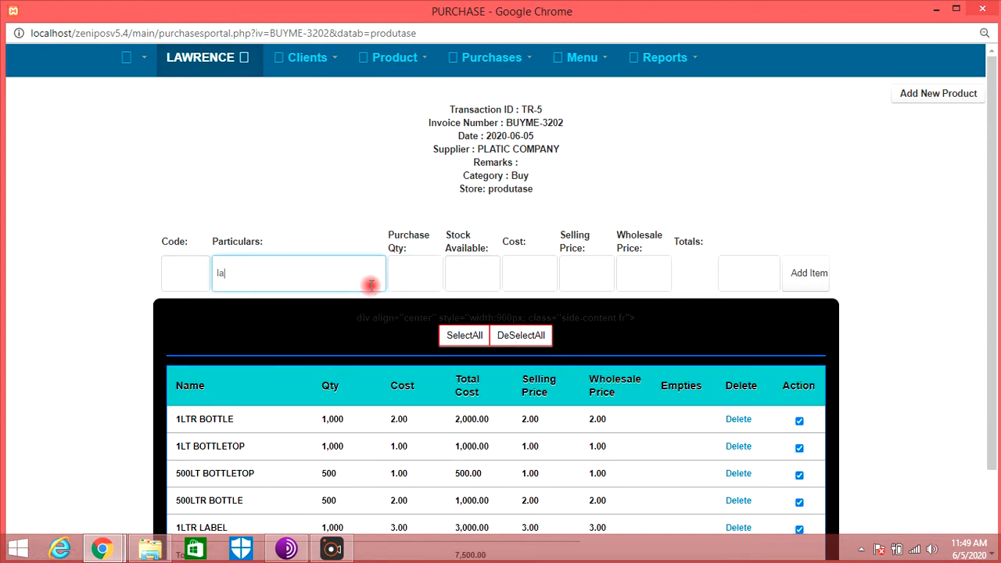
- Add 500ML LABEL to the purchase with a quantity of 500
key(Down)
key(Tab)
text(5)
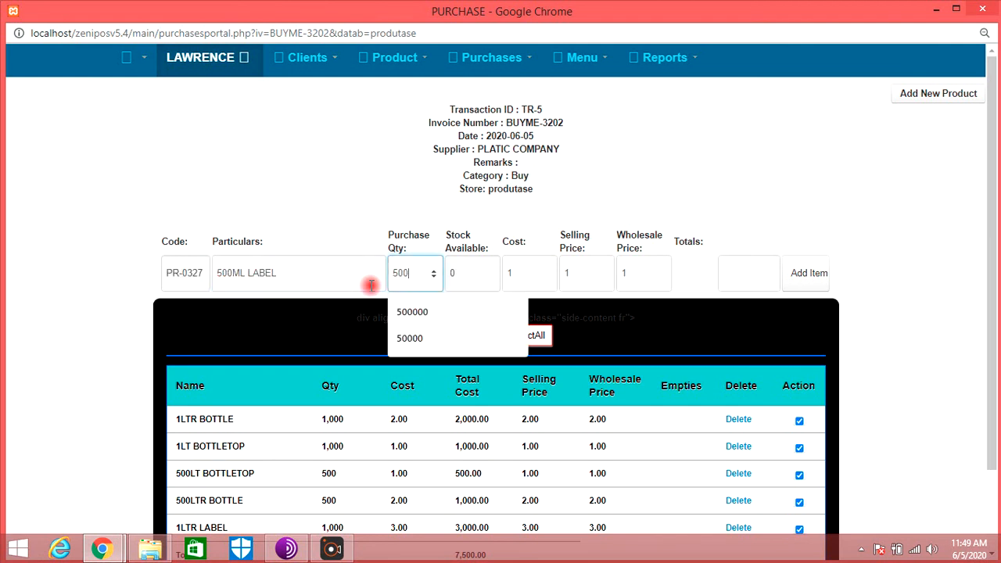
text(00)
key(Return)
- Maximize the window and approve the purchase with all of its listed items
scroll(415, 447, down, 2)
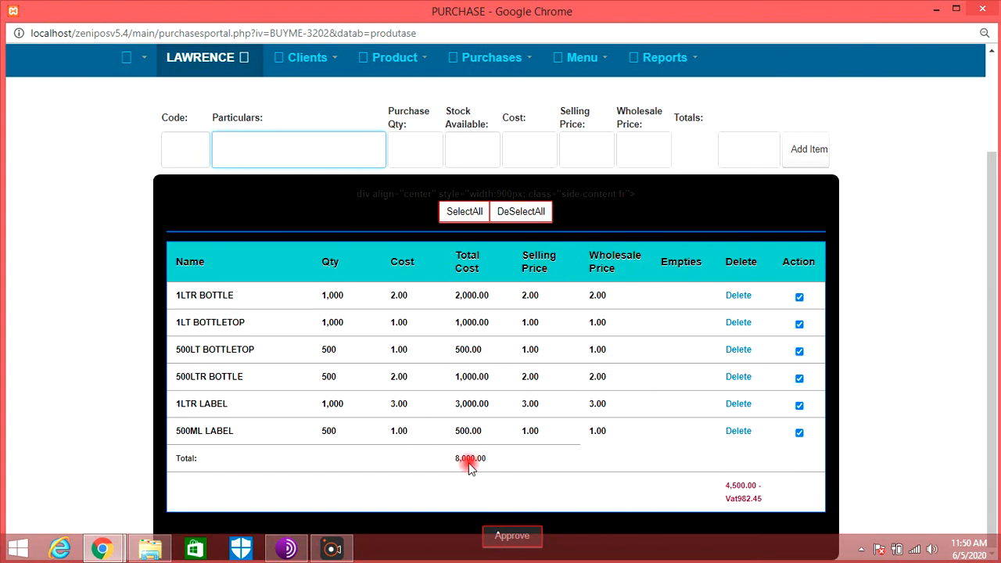
key(ctrl+minus)
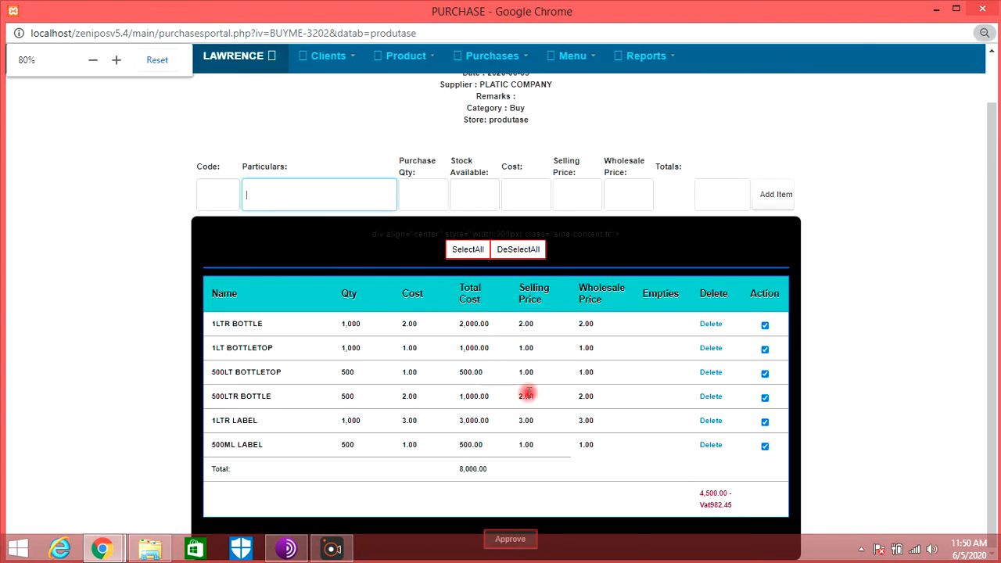
click(956, 9)
scroll(535, 485, down, 1)
click(508, 513)
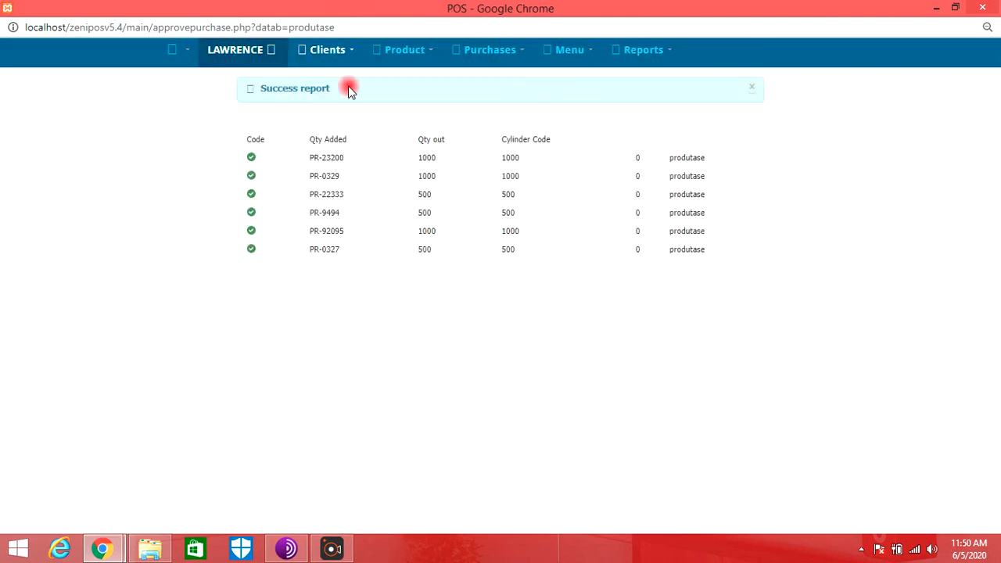
- Display the produtase store's product inventory and examine the quantities of the purchased components
click(415, 61)
click(417, 82)
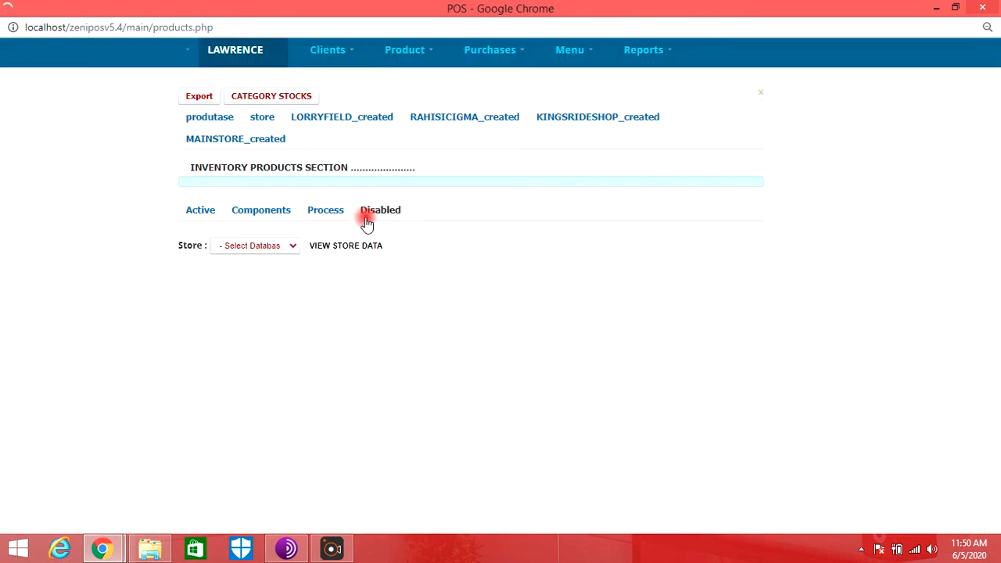
click(291, 249)
click(291, 271)
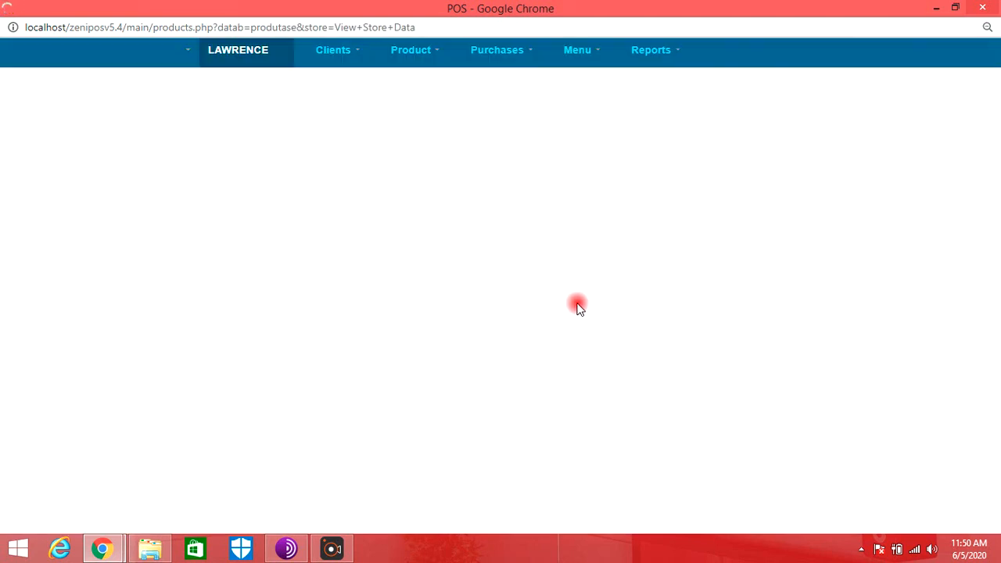
scroll(571, 258, down, 2)
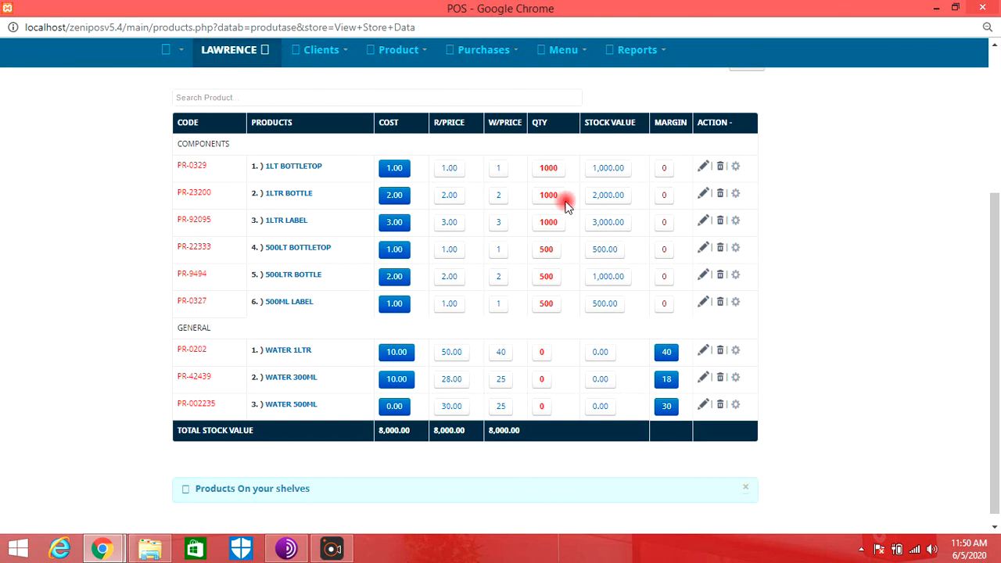
- Open the inventory's components view and examine the components, required quantities and stock listed for each water product
scroll(391, 94, up, 3)
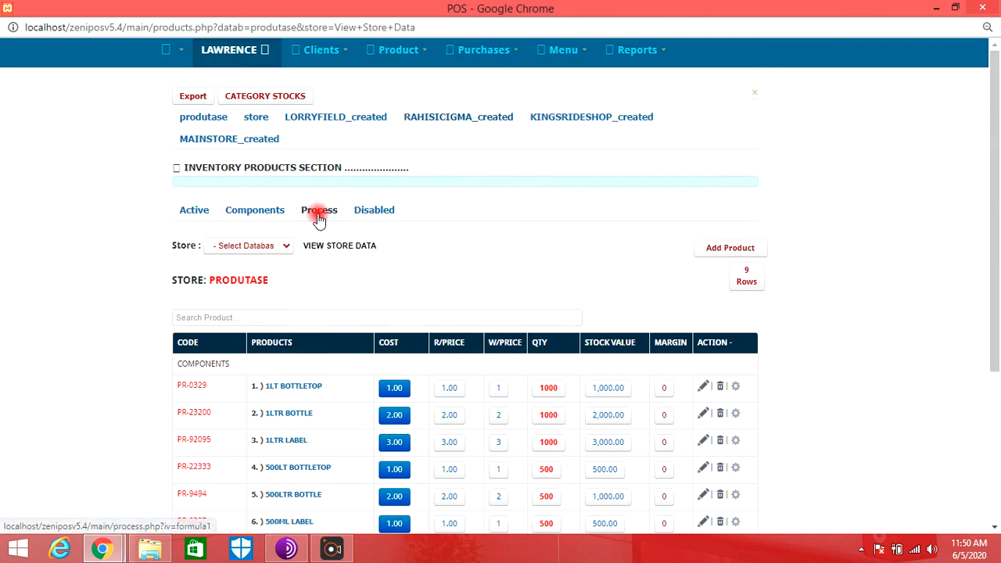
click(268, 211)
scroll(564, 266, down, 1)
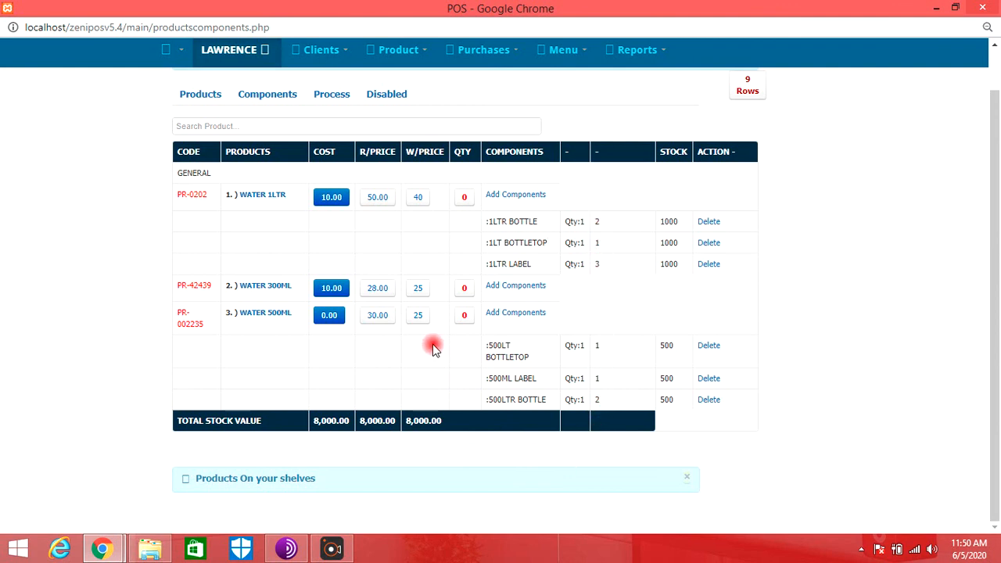
triple_click(534, 222)
click(581, 222)
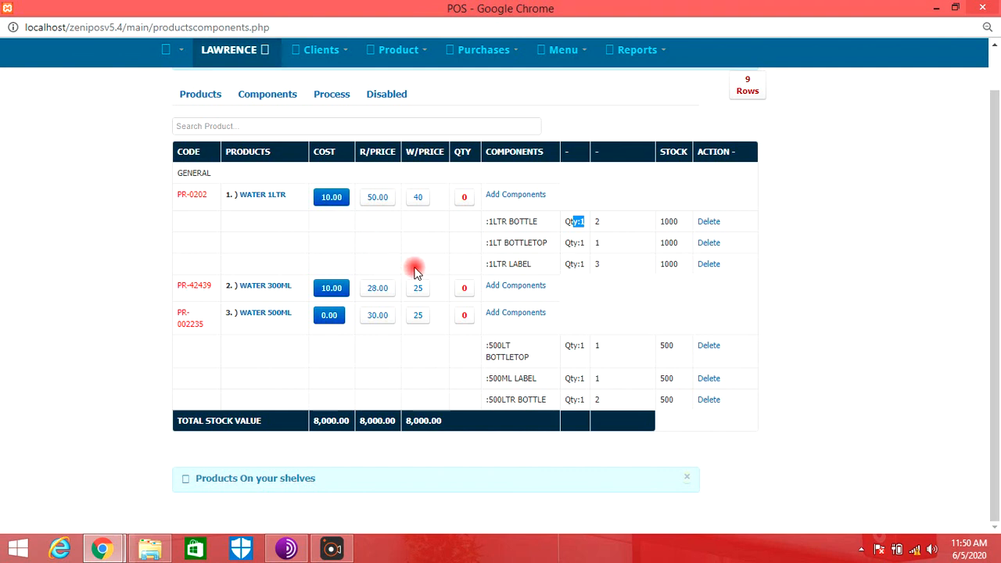
- Create a production template named waterproduction in the production process section with 1000 expected KGs
scroll(414, 271, up, 1)
click(474, 56)
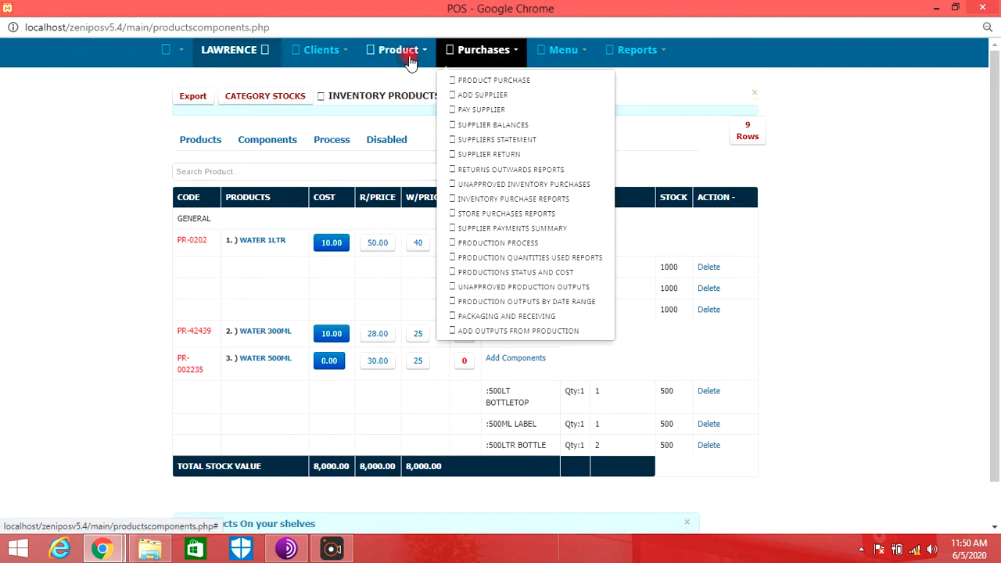
click(408, 54)
click(483, 50)
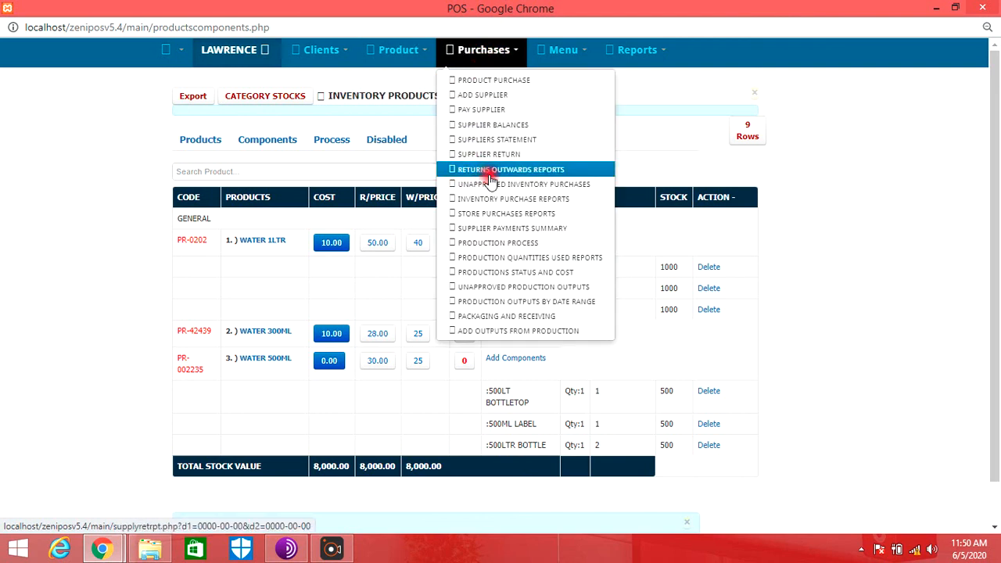
click(504, 243)
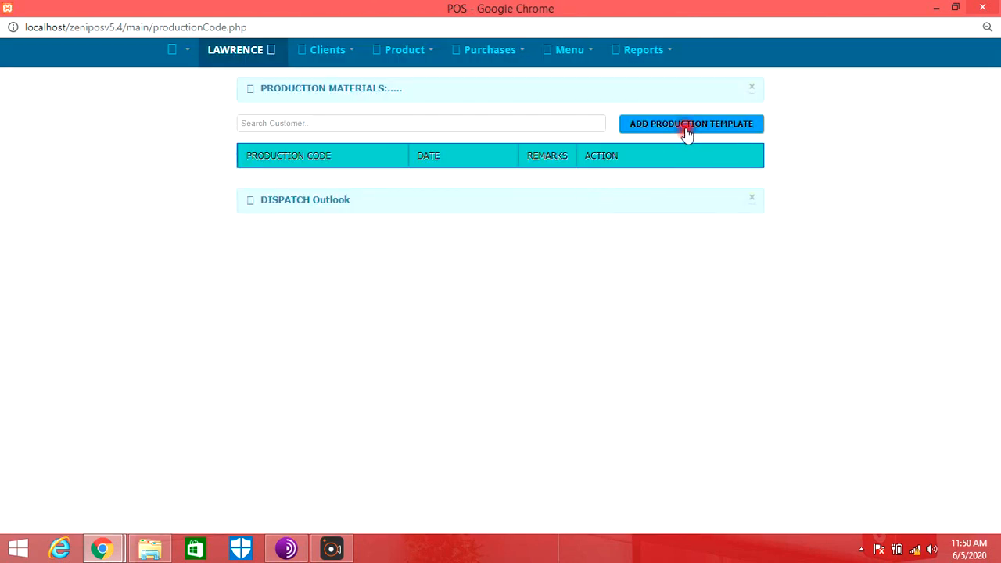
click(691, 133)
click(509, 132)
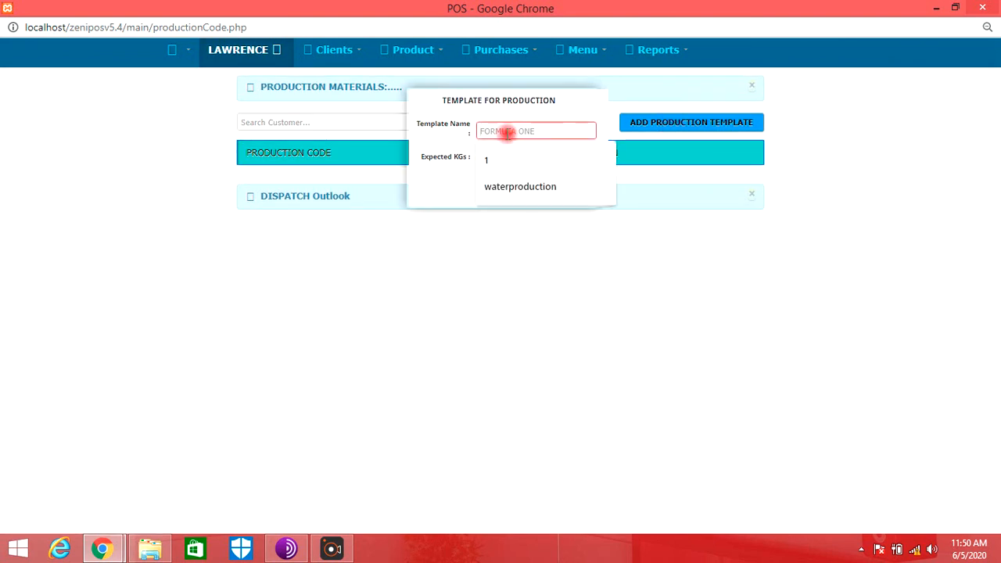
click(510, 183)
click(516, 157)
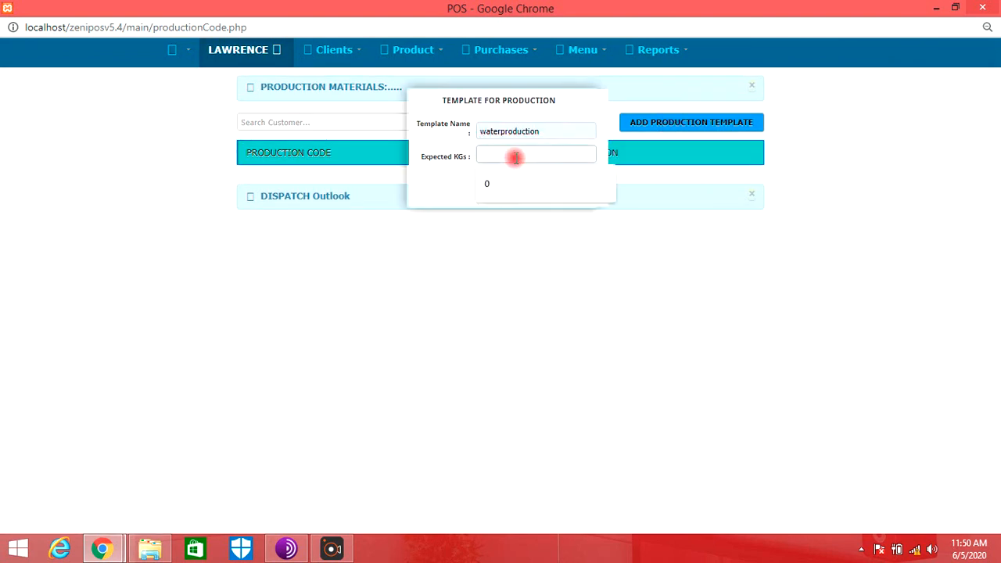
text(1000)
click(525, 188)
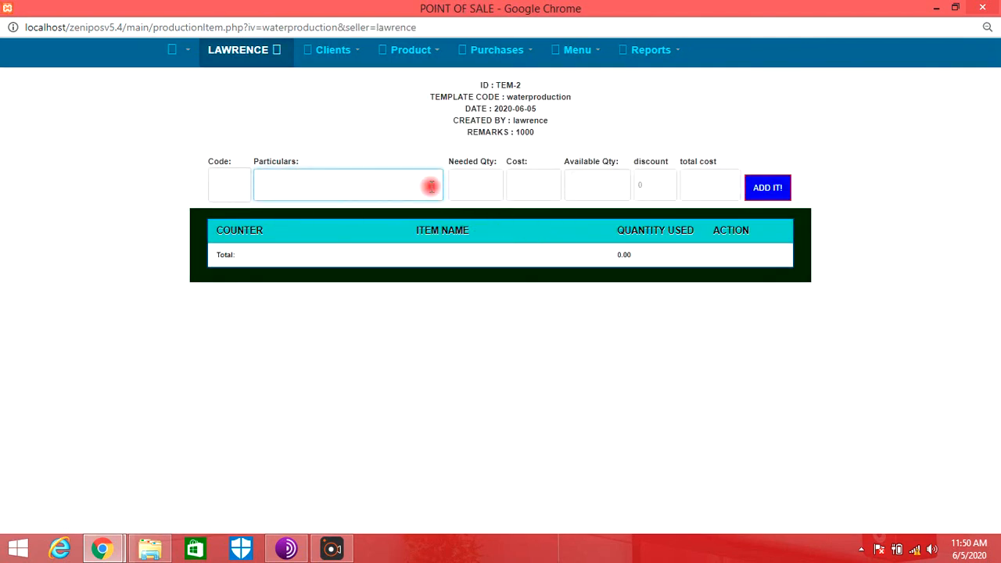
- Process the waterproduction template with 1 production multiple for Shift A and create the process
click(496, 55)
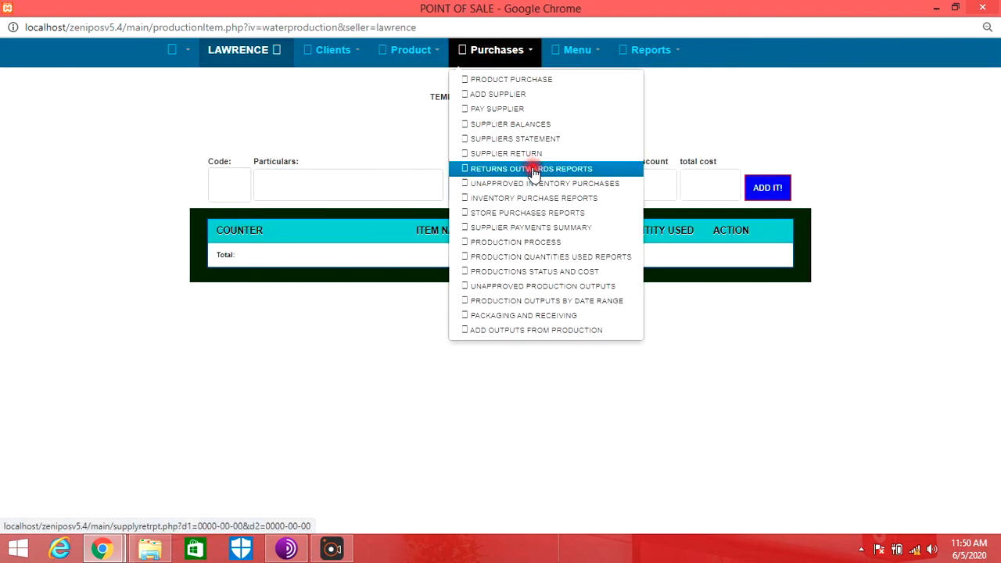
click(356, 184)
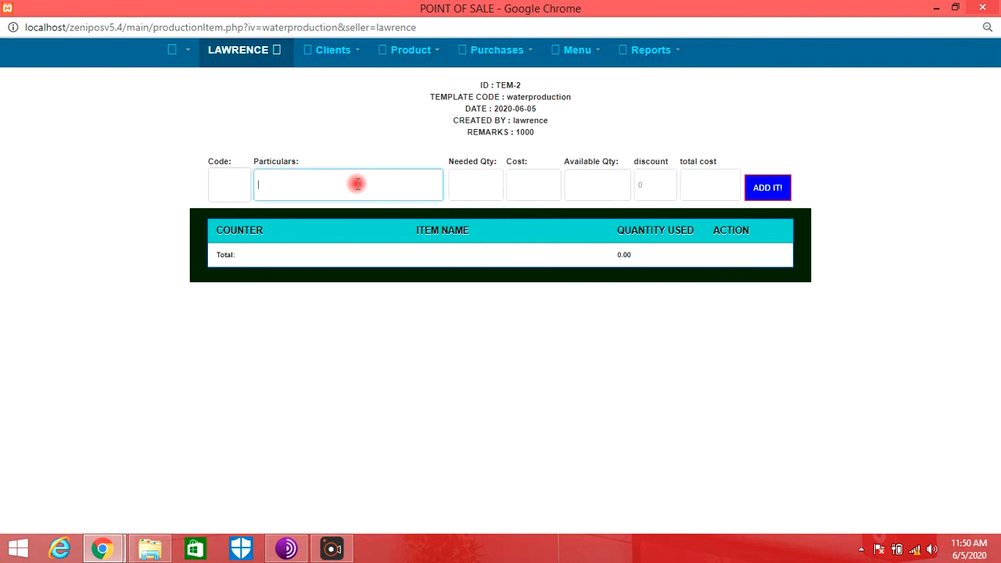
click(488, 50)
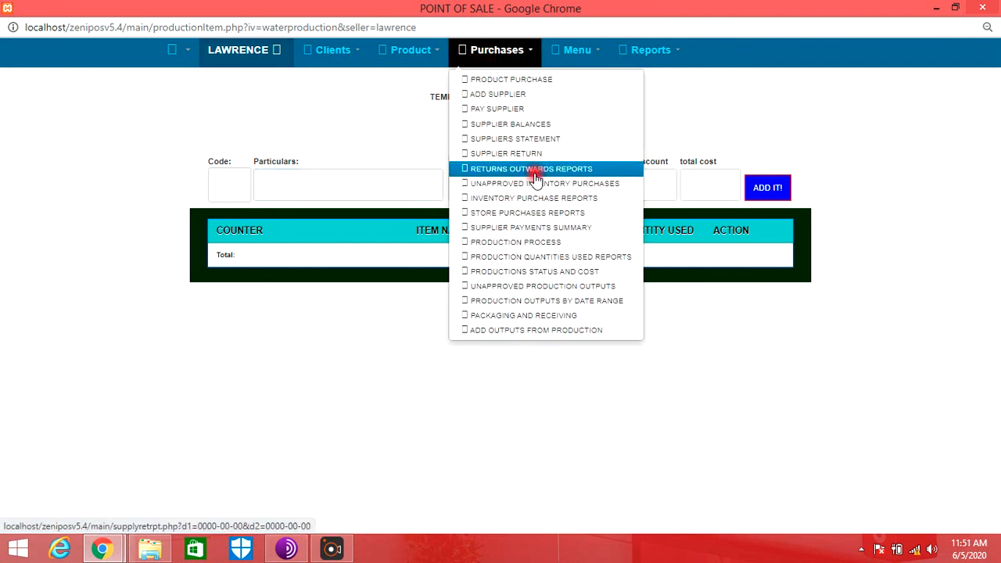
click(542, 243)
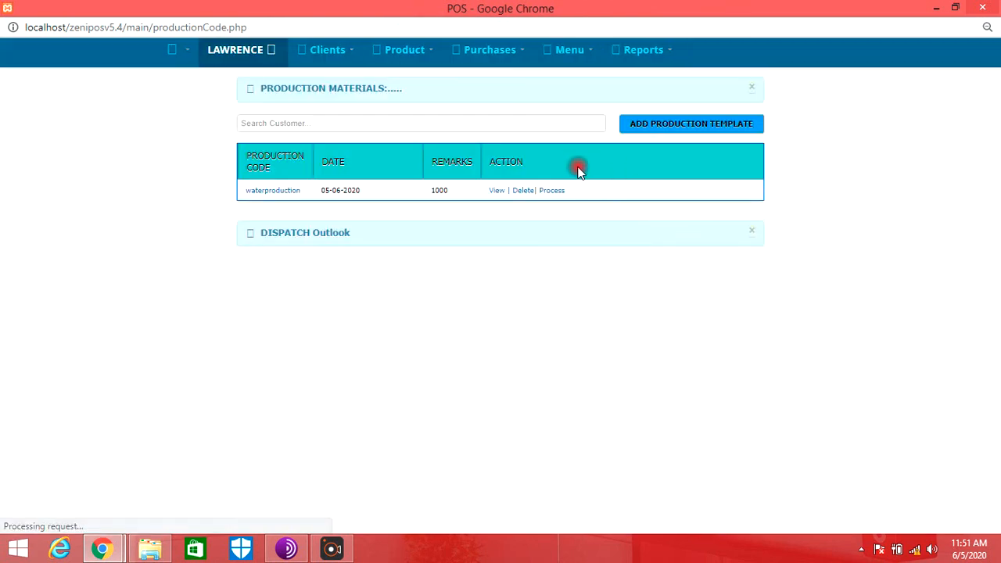
click(557, 191)
click(654, 186)
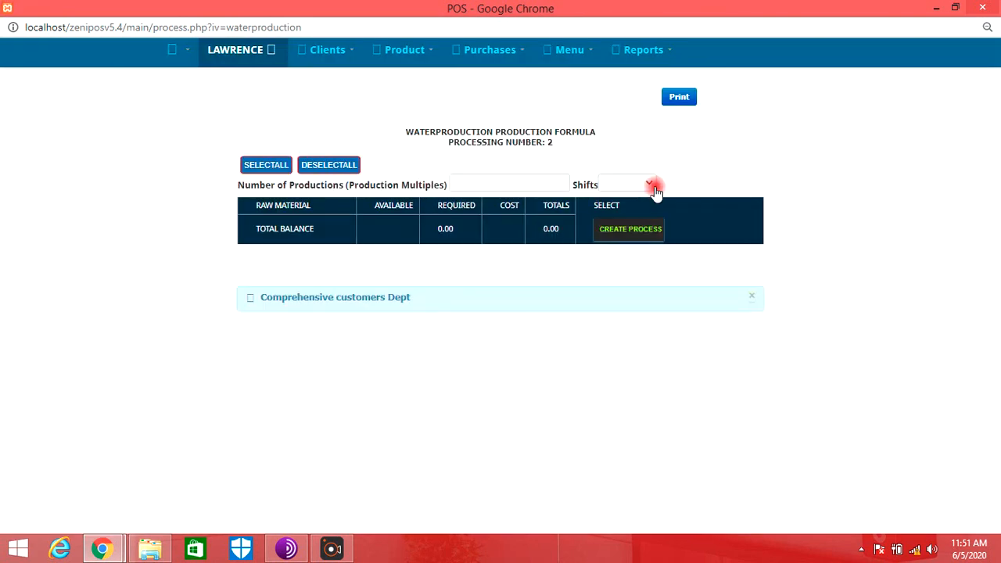
click(620, 206)
click(560, 187)
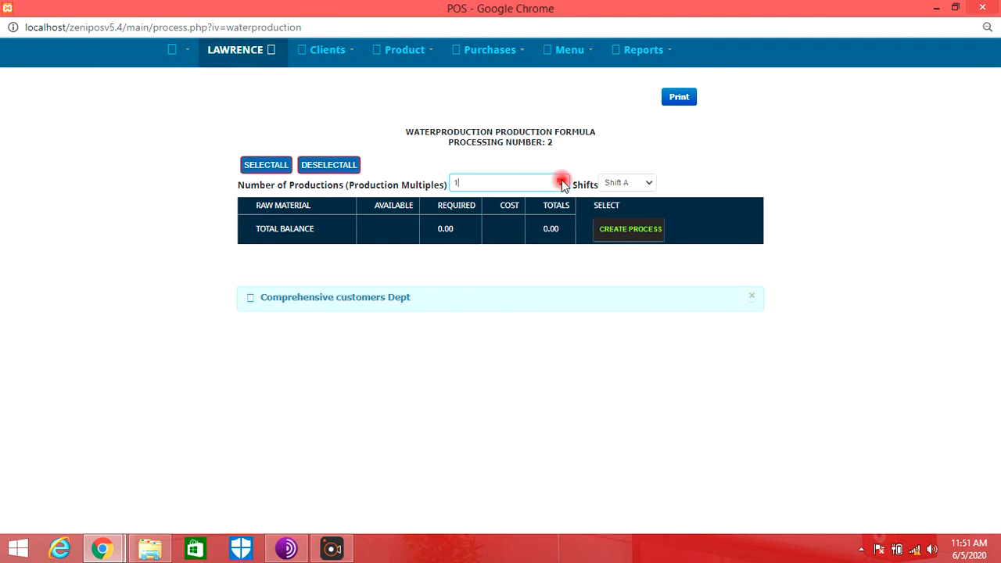
click(653, 232)
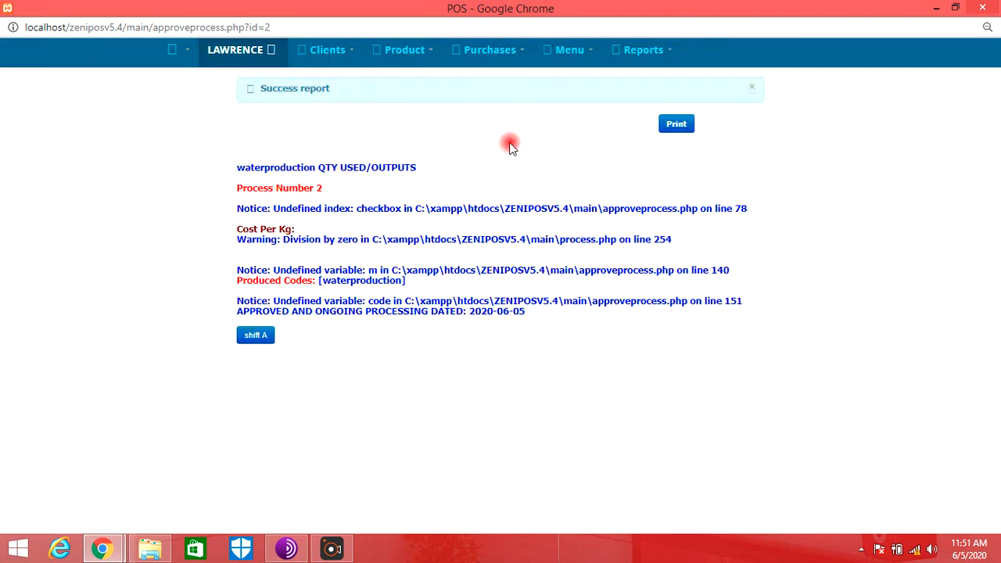
- Open output entry for the unposted waterproduction process and add WATER 1LTR with quantity 400 and by-product 0
click(491, 59)
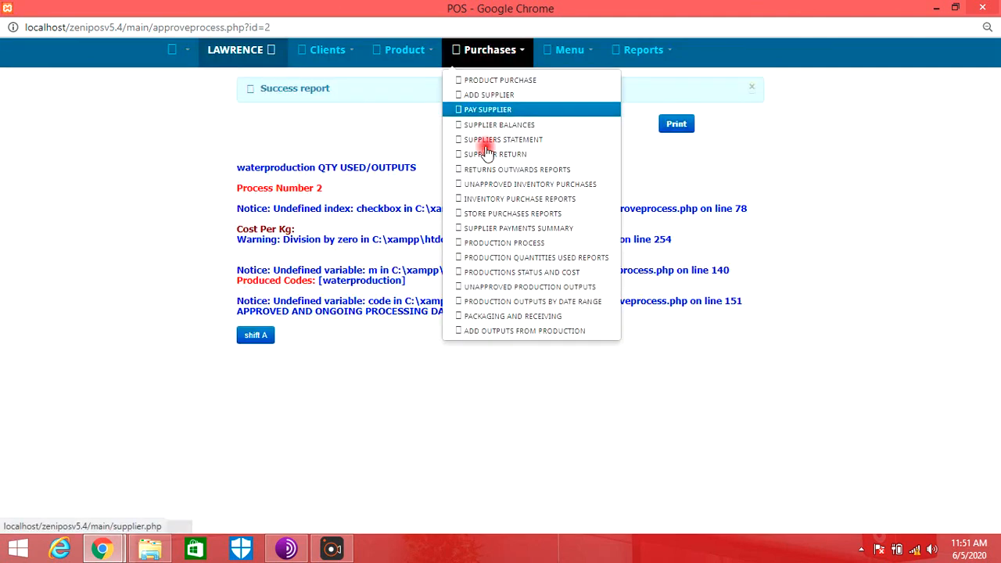
click(513, 332)
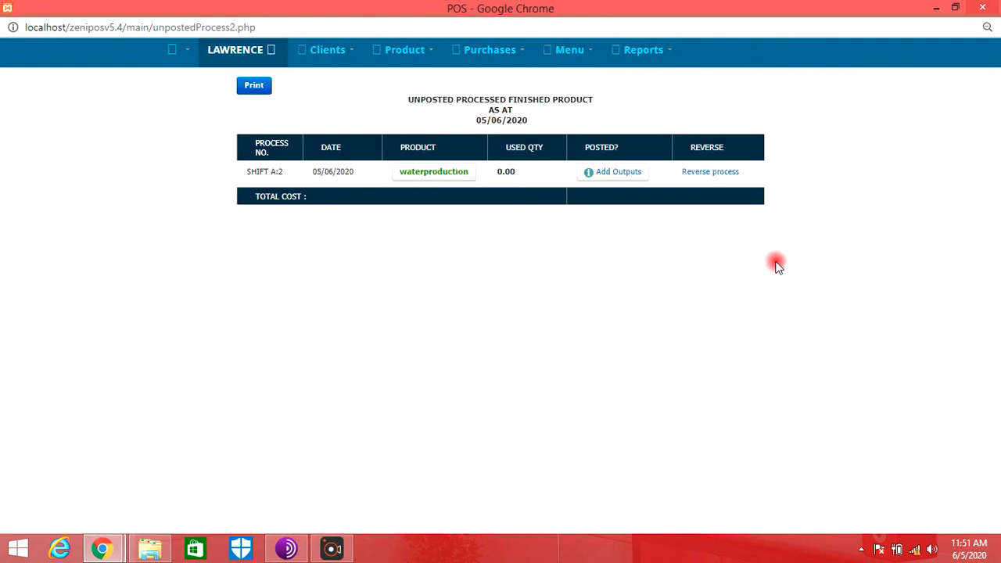
click(617, 176)
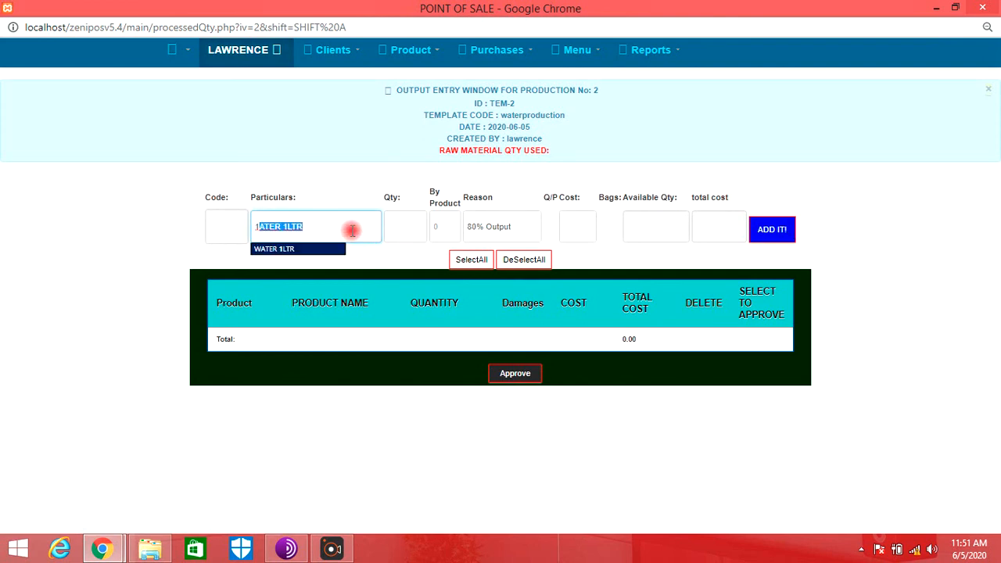
key(Return)
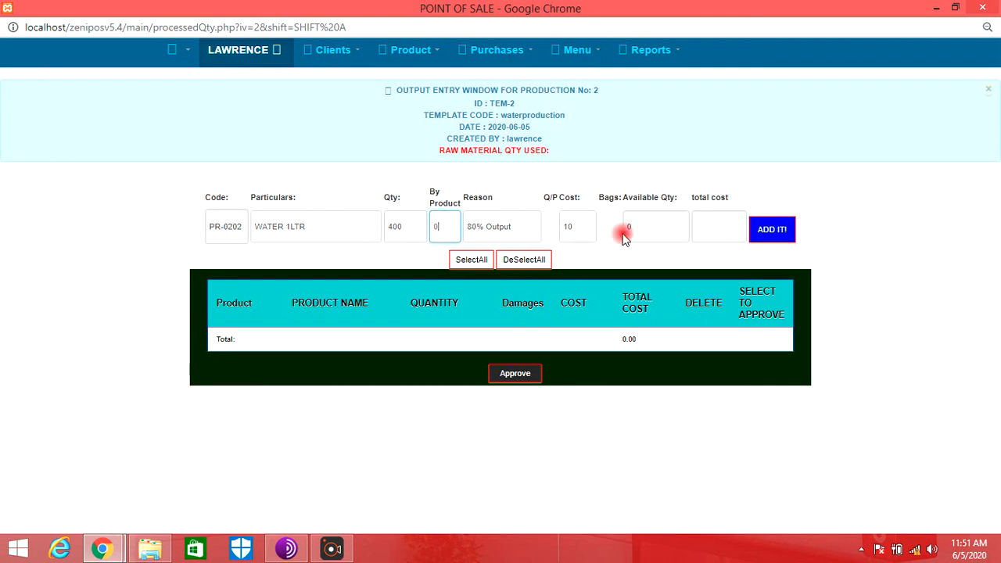
click(771, 232)
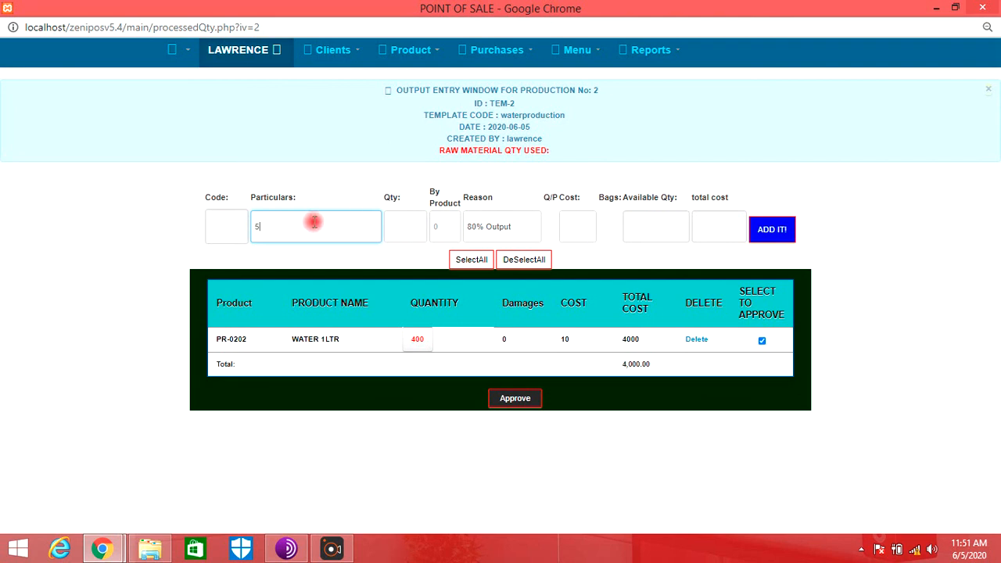
- Add WATER 500ML to the production outputs with quantity 200 and by-product 0, and approve both outputs
key(Return)
key(Tab)
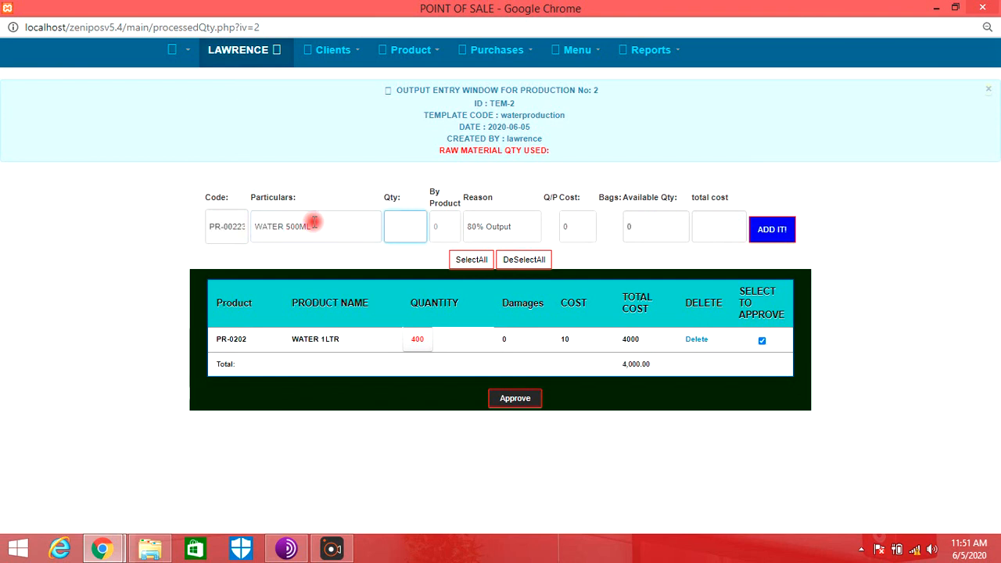
text(200)
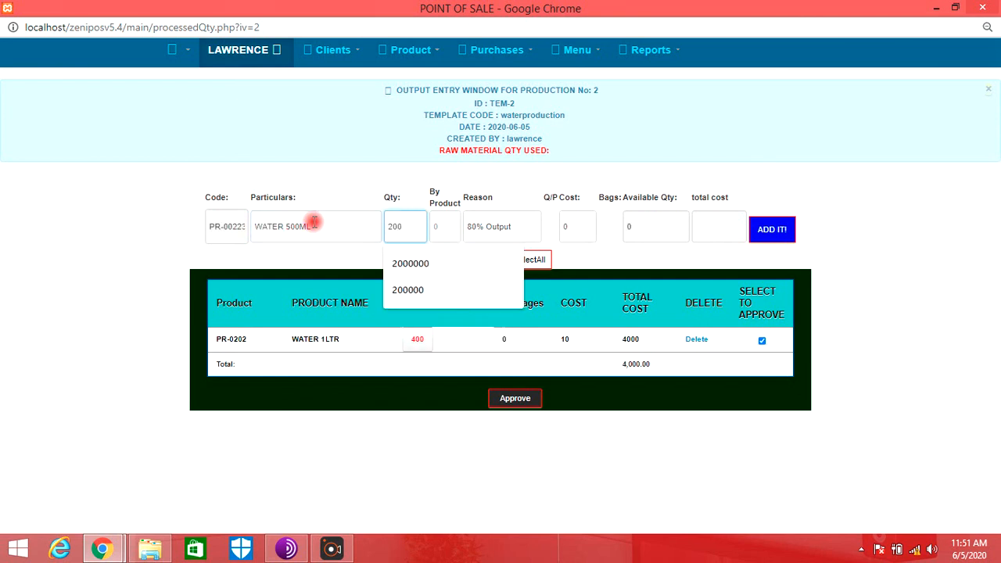
key(Tab)
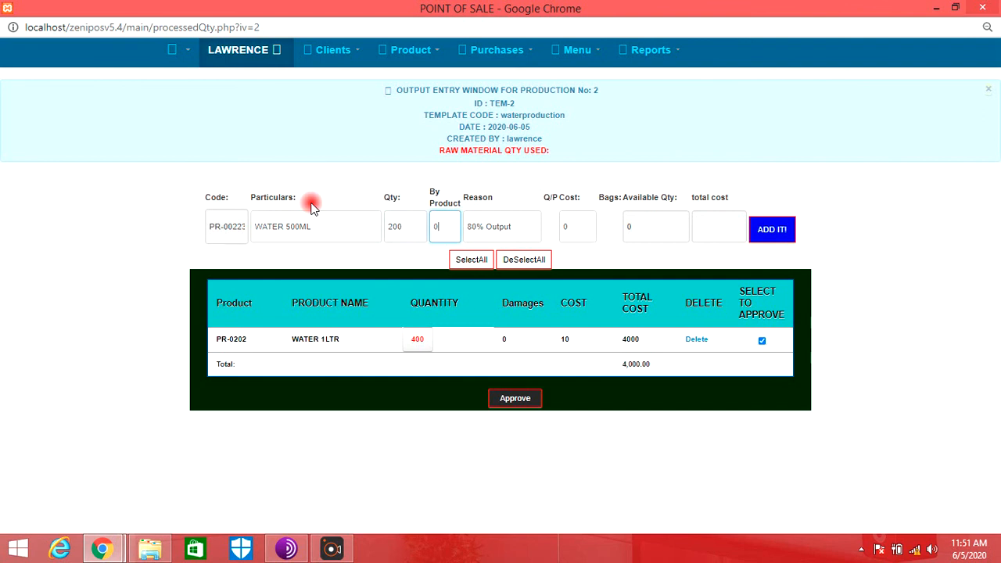
key(Tab)
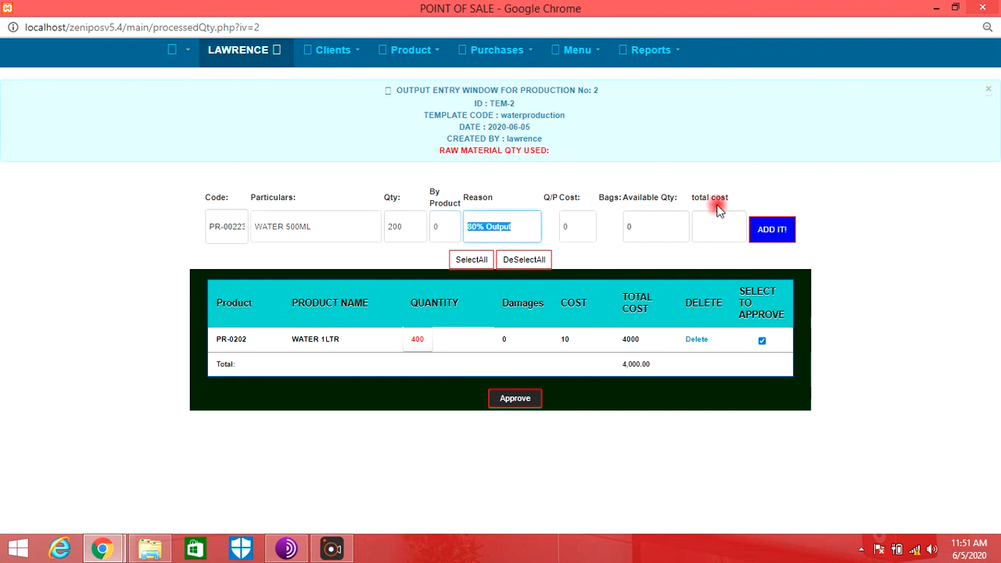
click(768, 230)
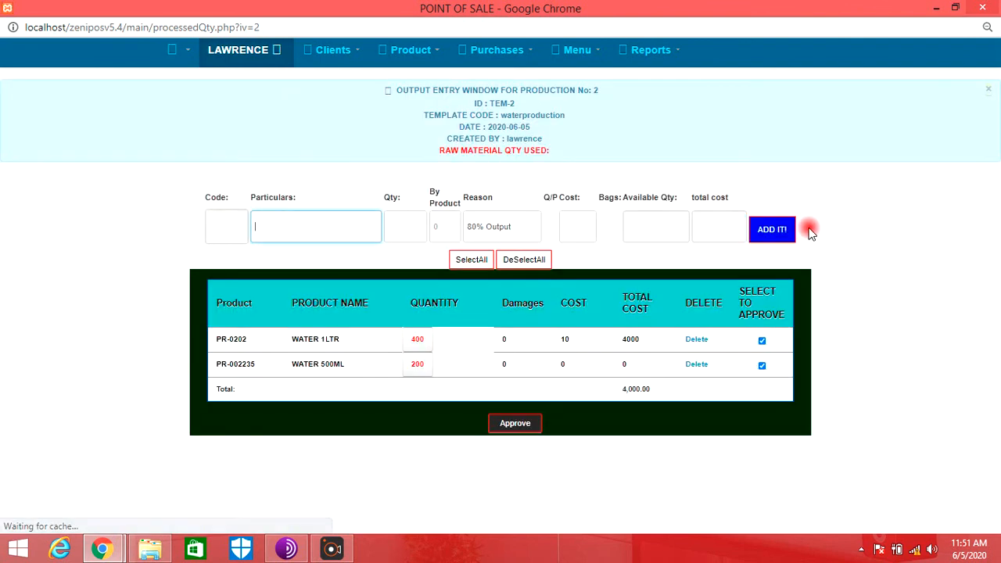
click(515, 427)
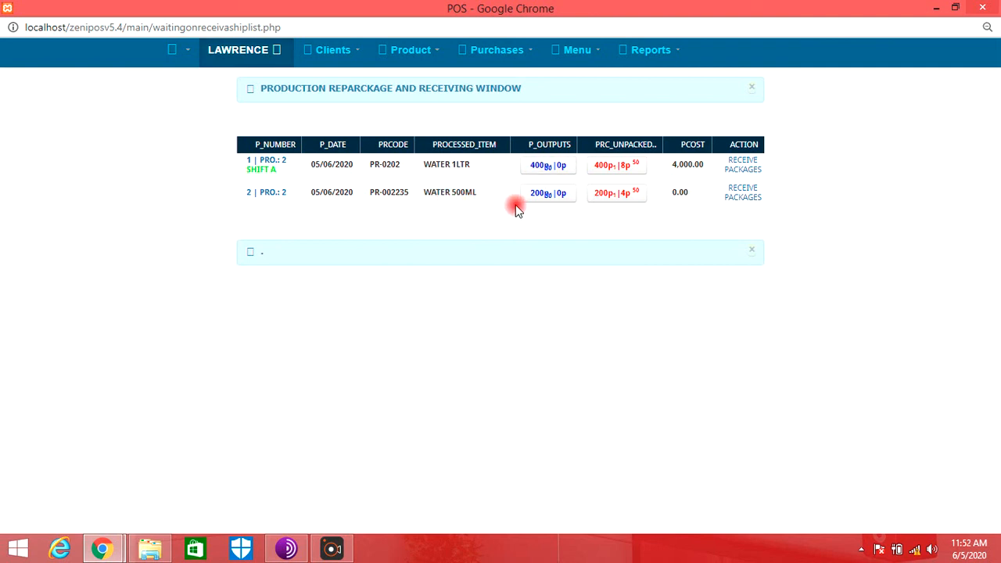
- Display the produtase store's inventory again and check the component and finished water quantities after production
click(409, 52)
click(416, 79)
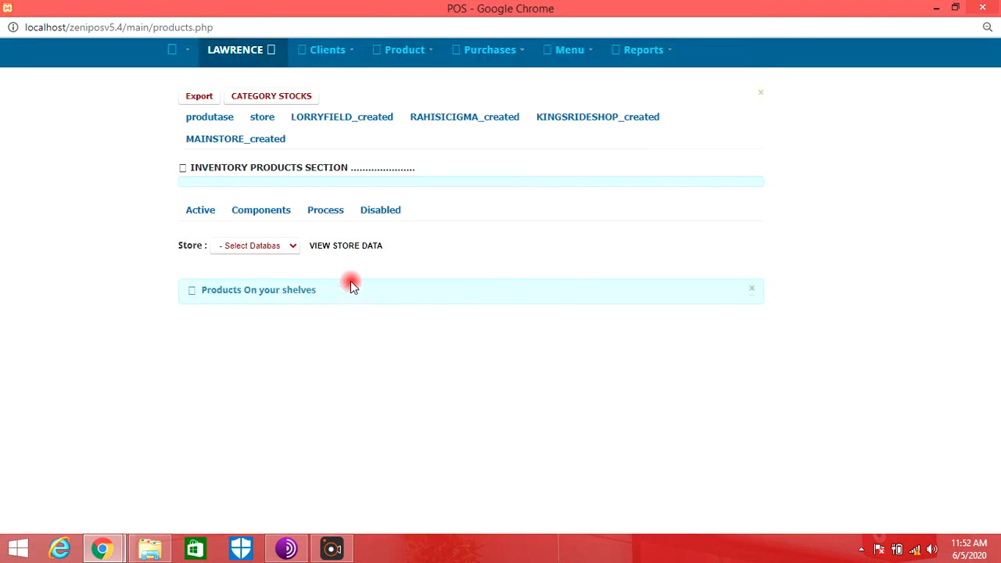
click(291, 249)
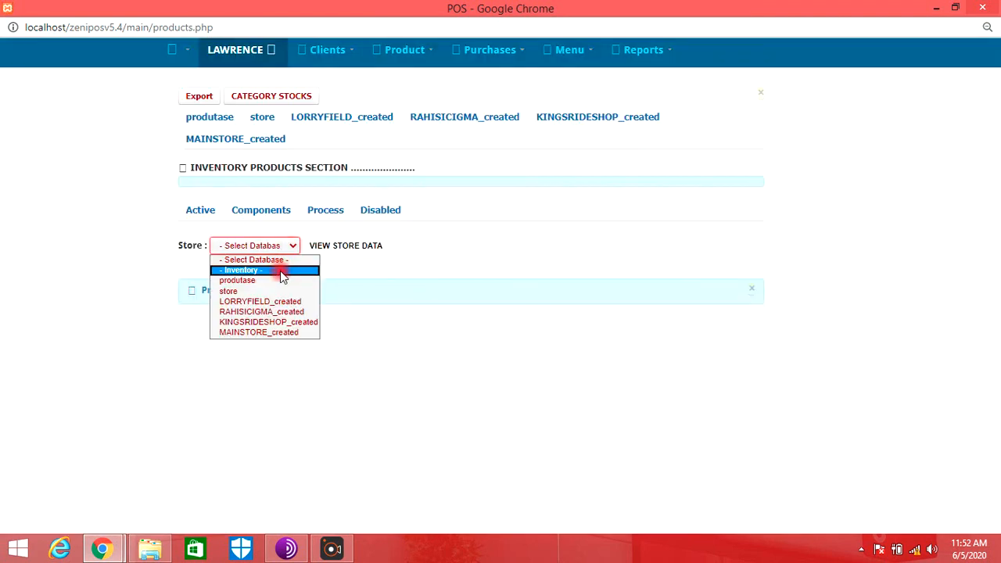
click(284, 280)
click(341, 251)
scroll(693, 330, down, 3)
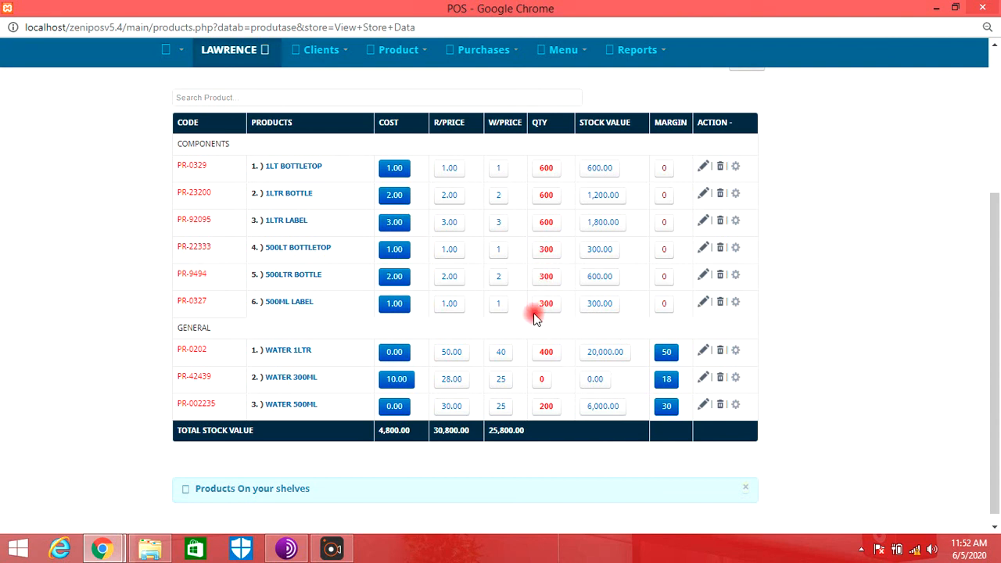
- Open the components view and compare each water product's quantity with the remaining stock of its components
scroll(474, 154, up, 3)
click(239, 208)
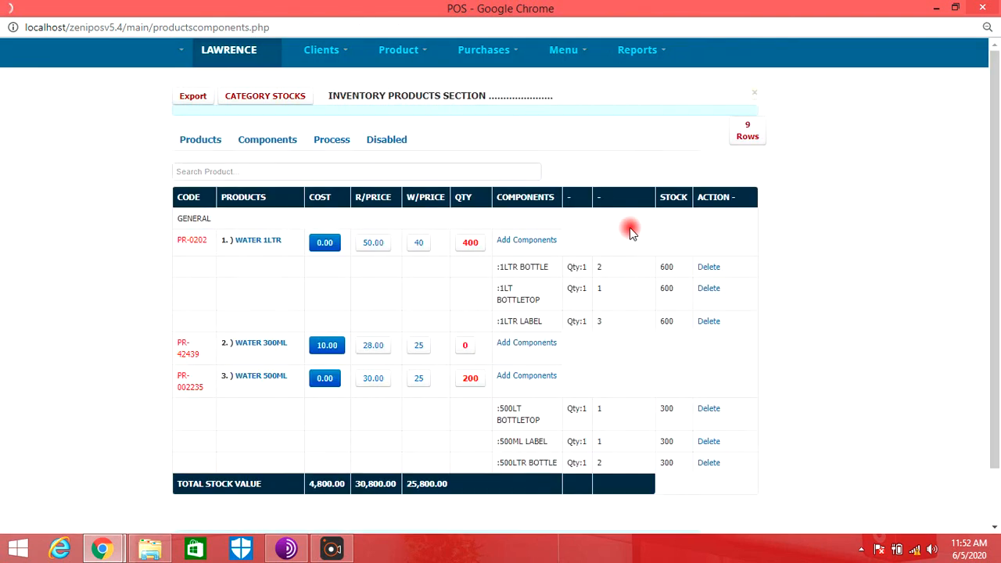
scroll(628, 226, down, 2)
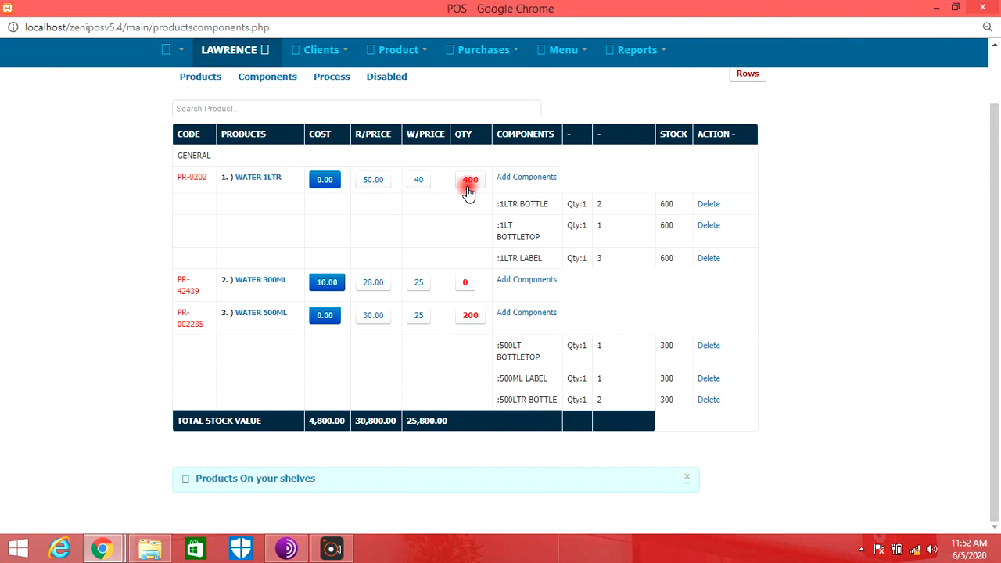
- Start a cash sale for the produtase store and add WATER 1LTR with quantity 20 at price 50
scroll(785, 334, up, 1)
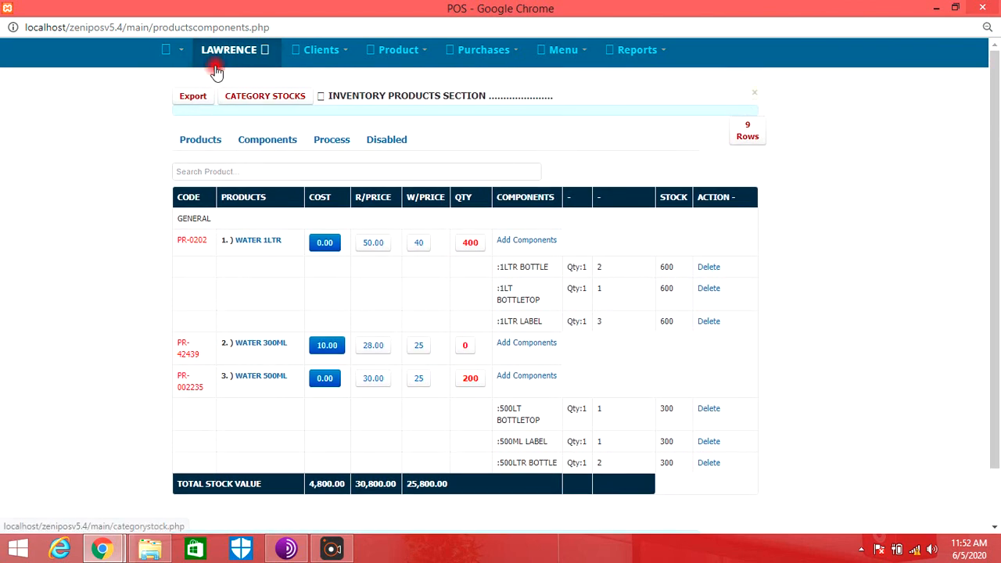
click(173, 51)
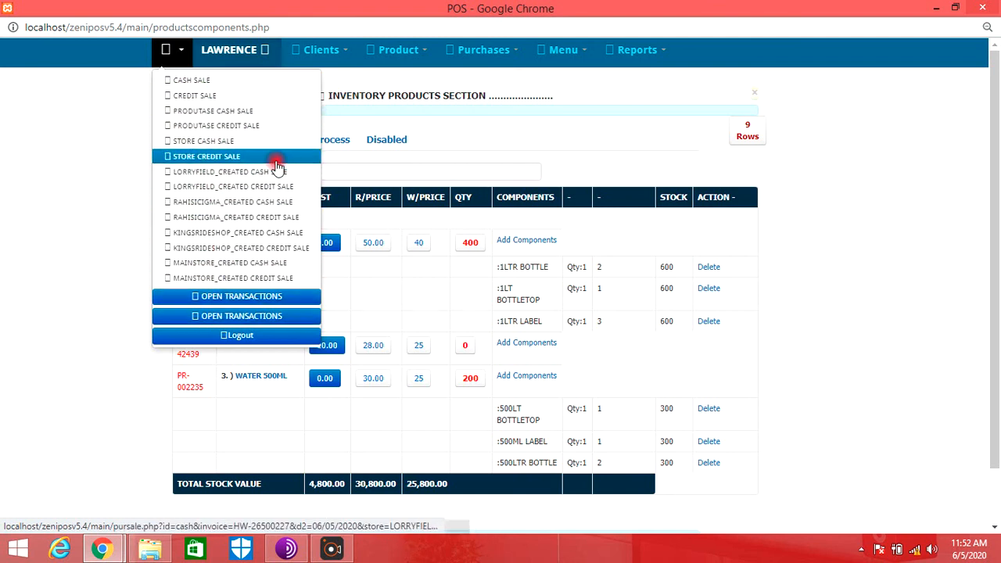
click(172, 75)
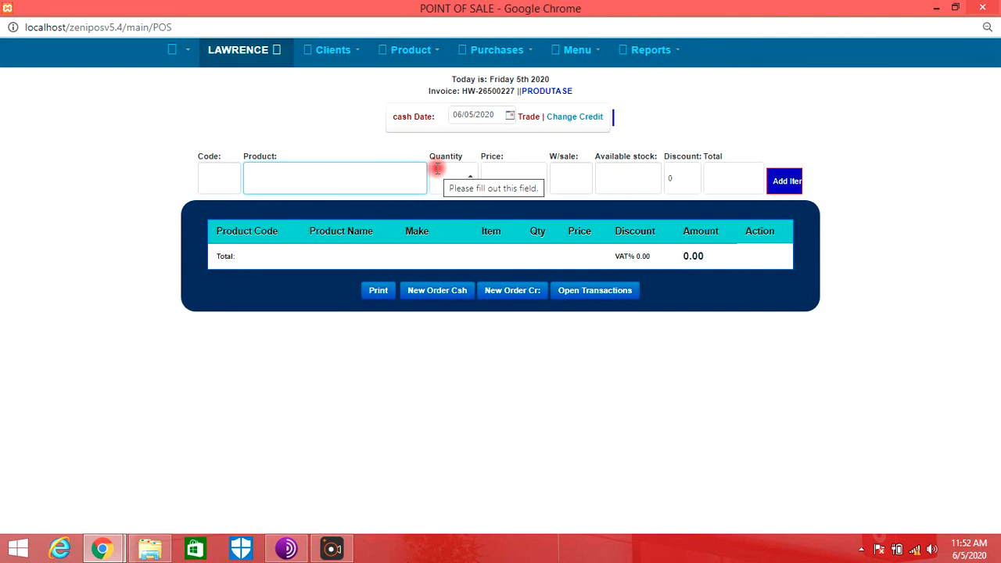
text(1ATER 1LTR)
key(Return)
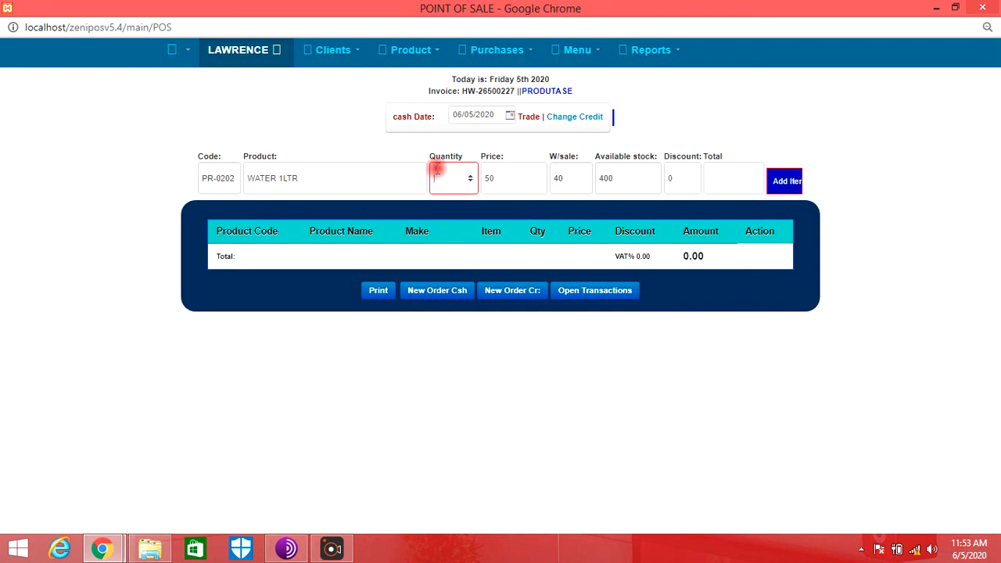
text(20)
key(Tab)
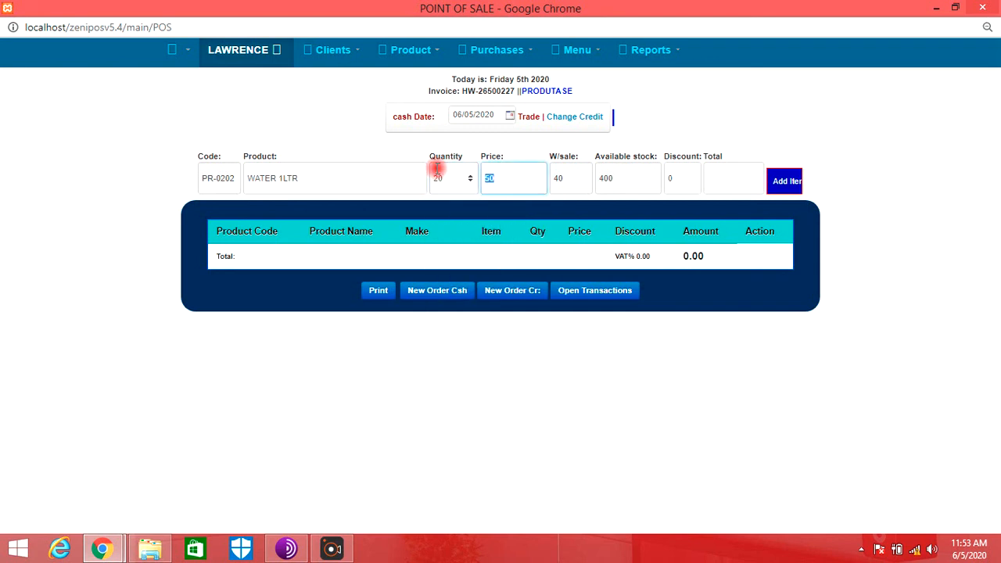
key(Return)
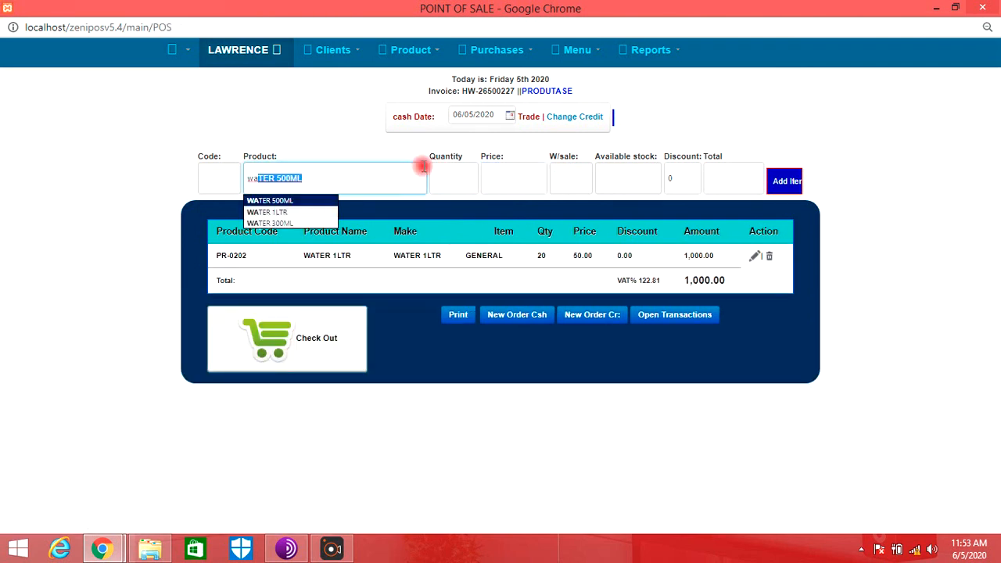
- Add WATER 500ML to the produtase cash sale with quantity 100
key(BackSpace)
key(BackSpace)
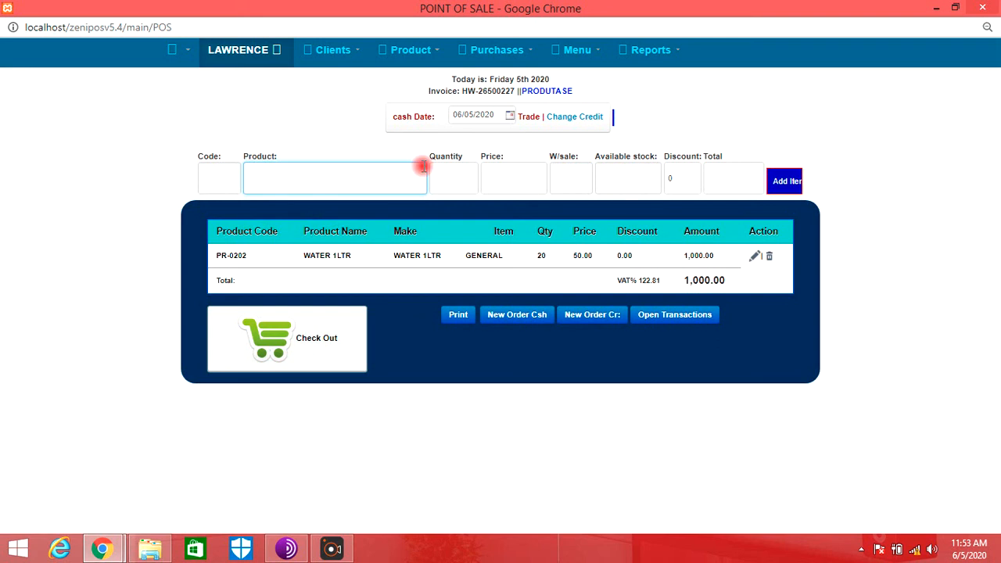
key(Return)
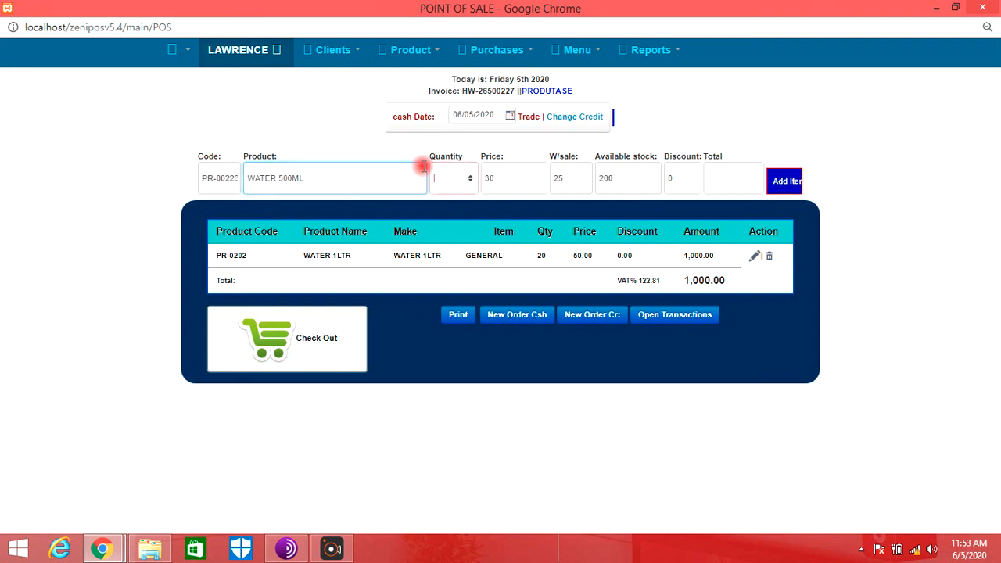
text(10)
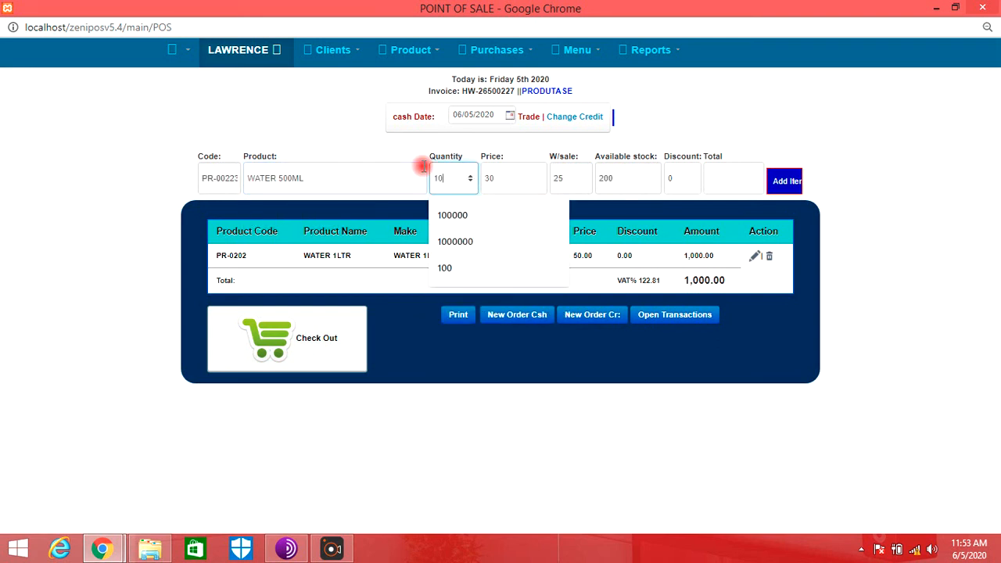
text(0)
key(Return)
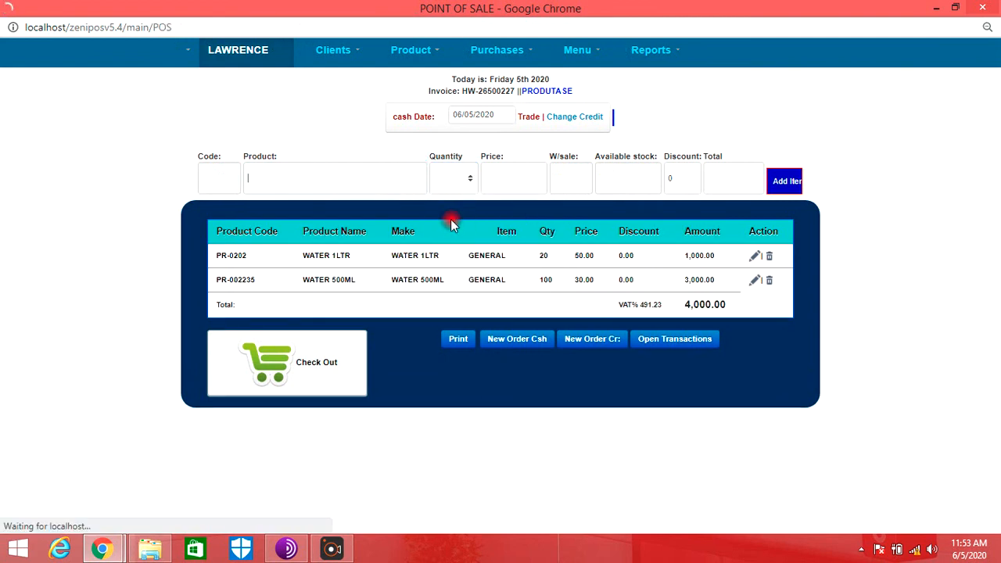
- Check out the sale with CASH as the transaction type and 4000 tendered, and dismiss the receipt's print preview
click(491, 119)
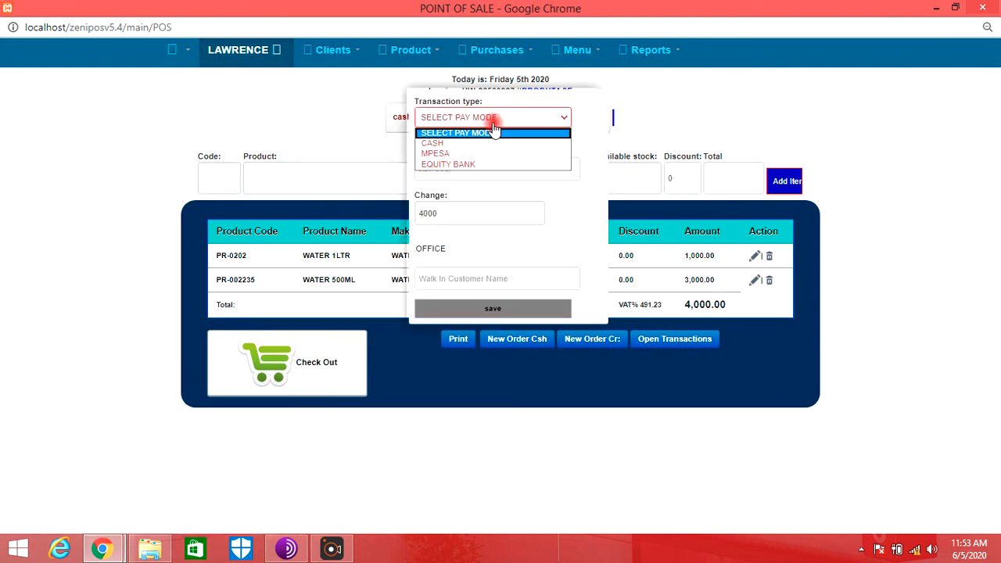
click(490, 141)
click(462, 169)
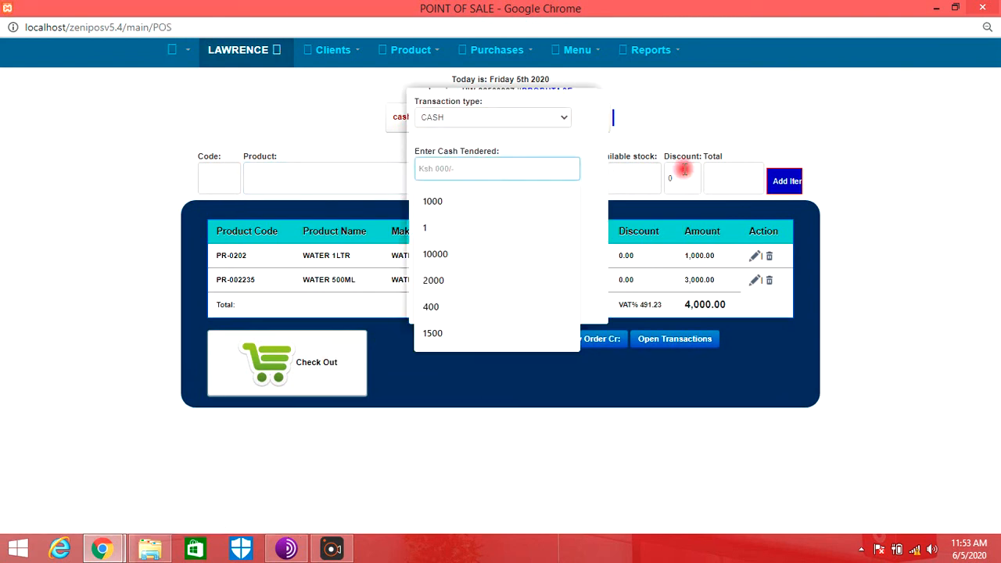
text(400)
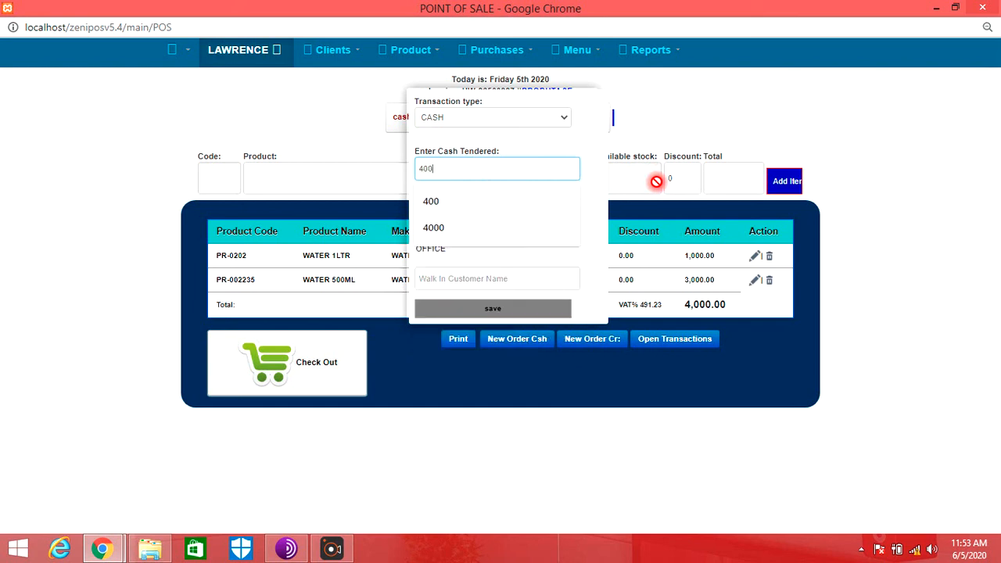
text(0)
click(494, 307)
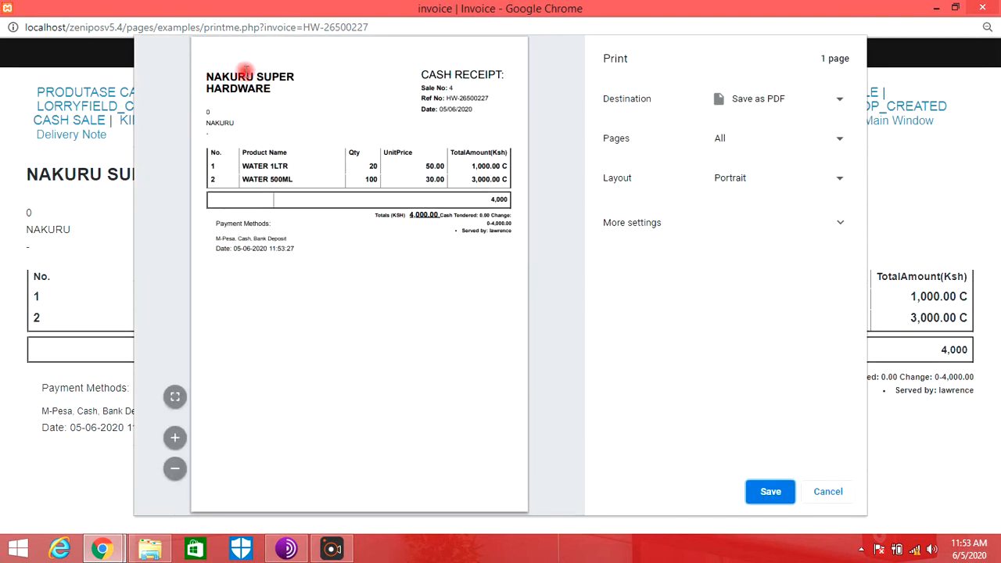
drag(272, 90, 207, 70)
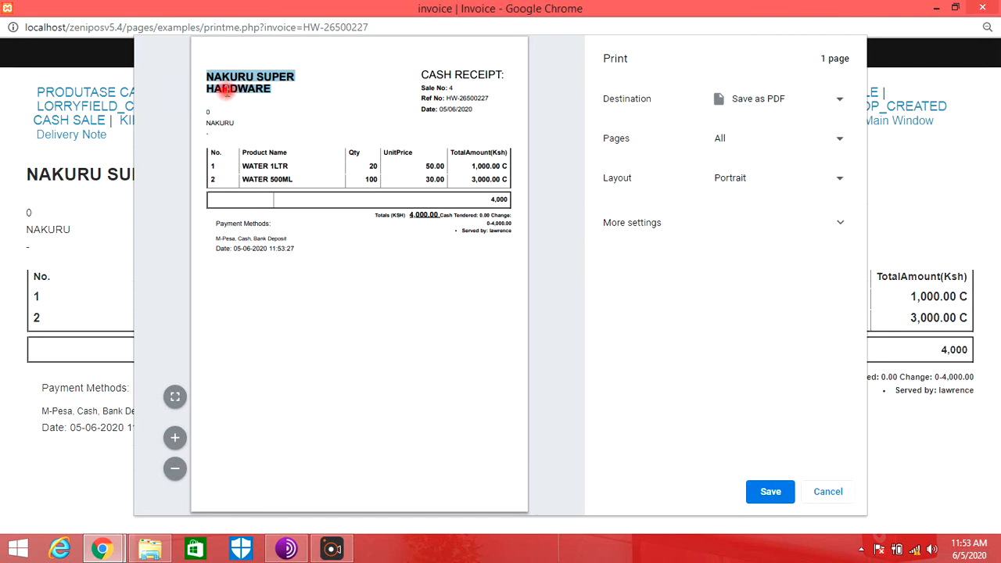
click(839, 496)
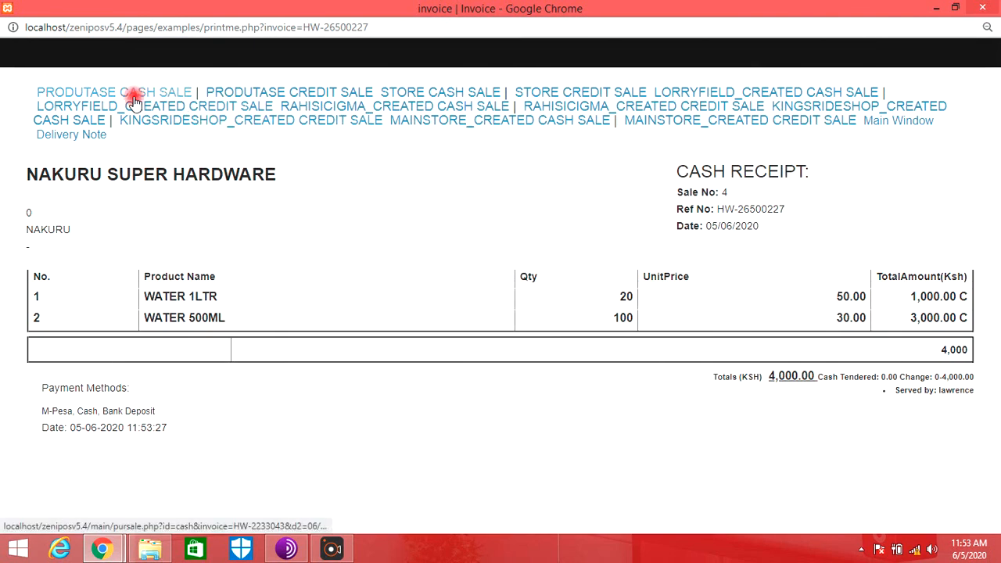
click(313, 93)
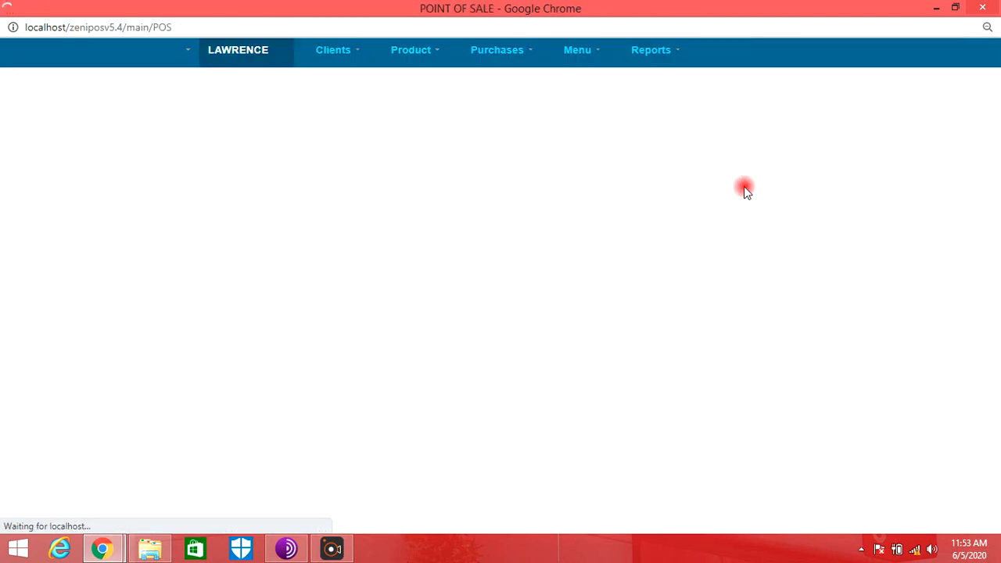
click(338, 57)
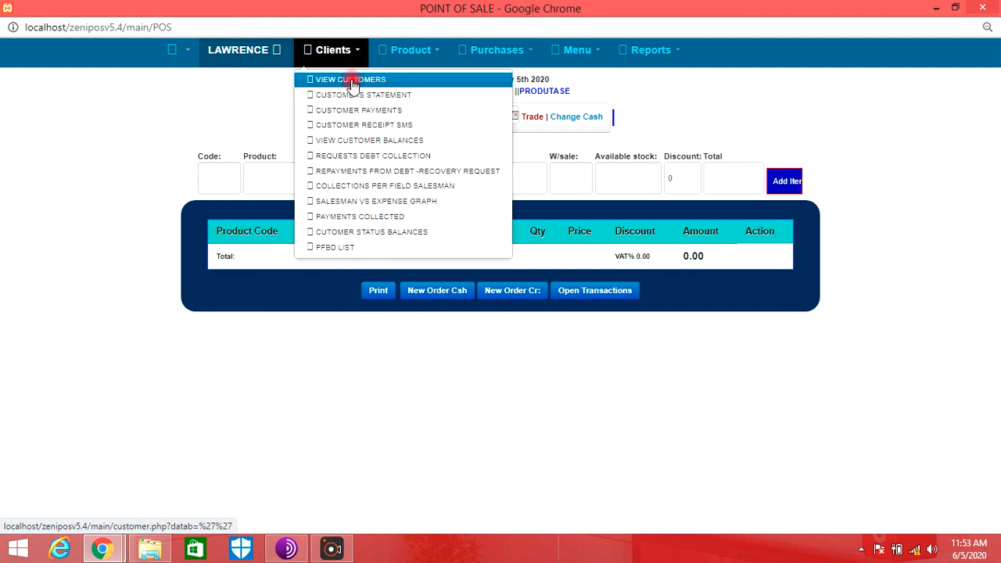
click(654, 53)
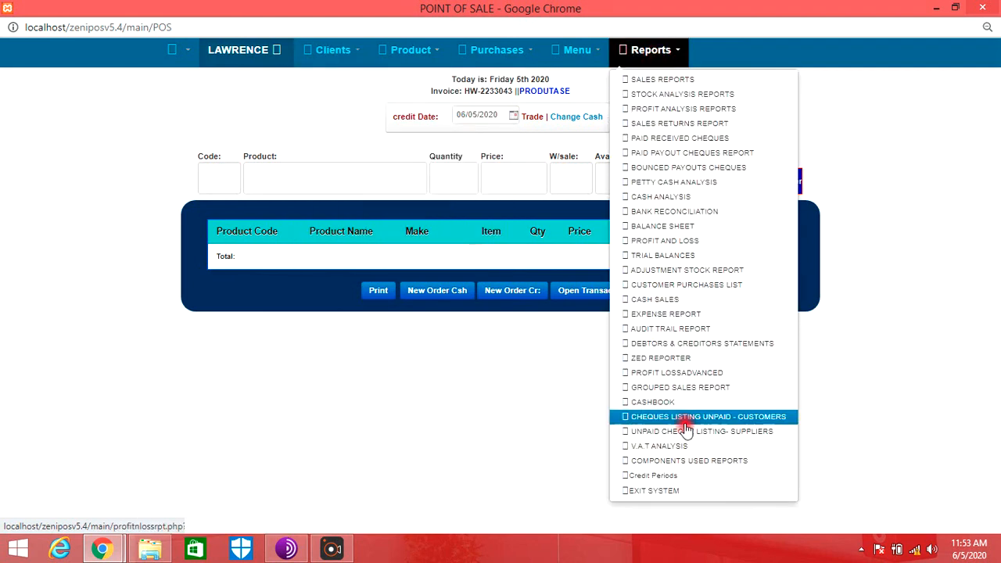
- Display the stock movements for WATER 1LTR and examine its production, sale and balance figures
click(580, 52)
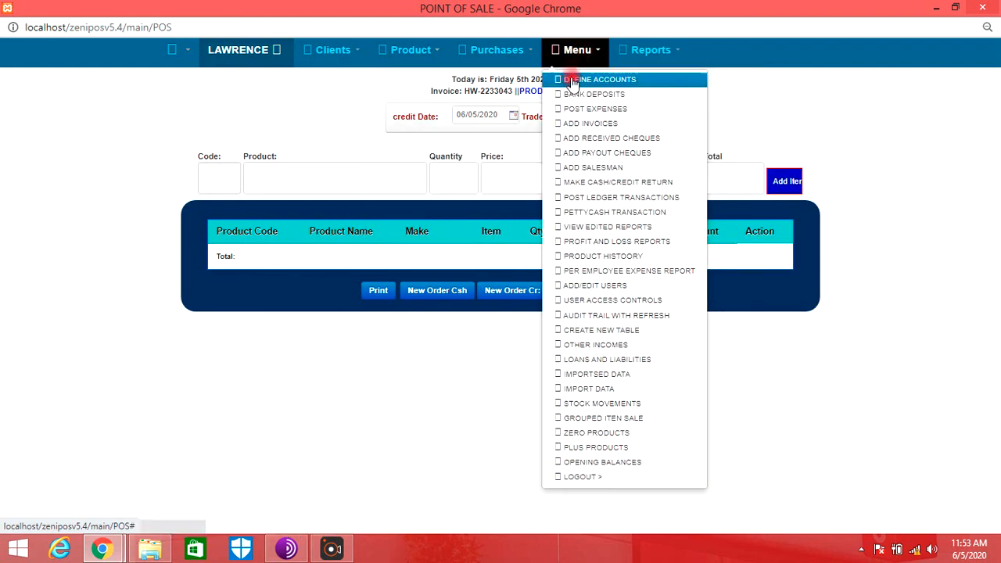
click(567, 403)
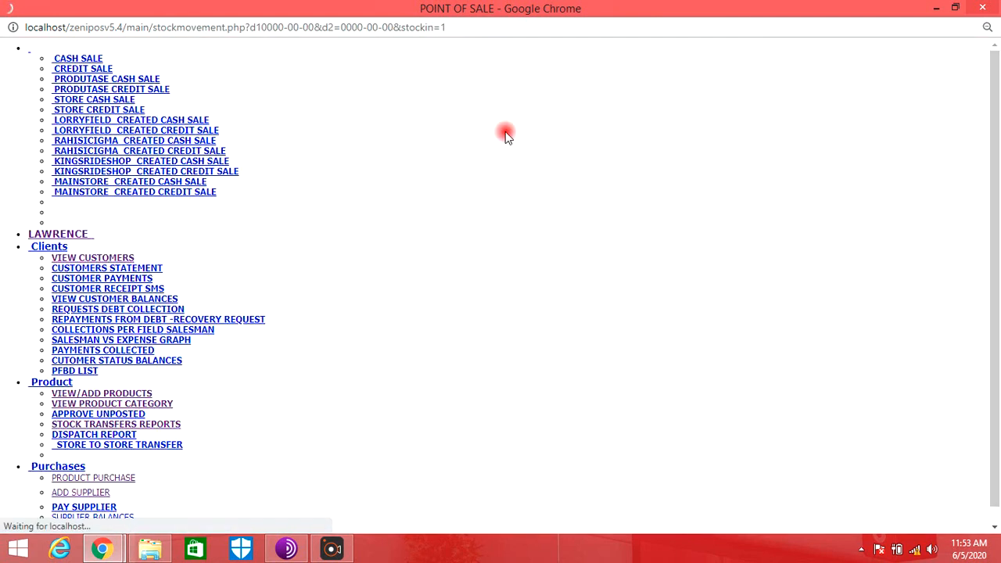
click(548, 91)
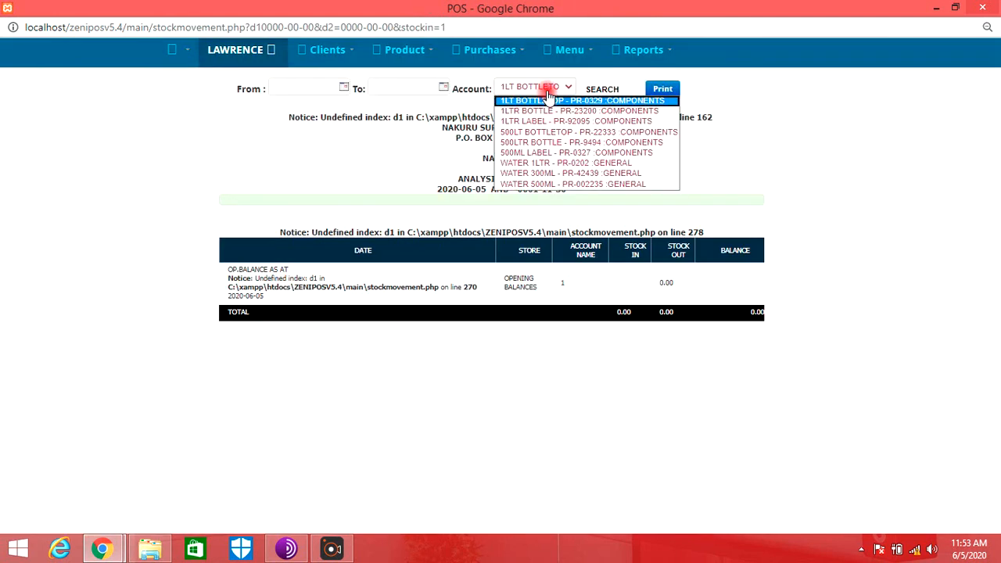
click(551, 163)
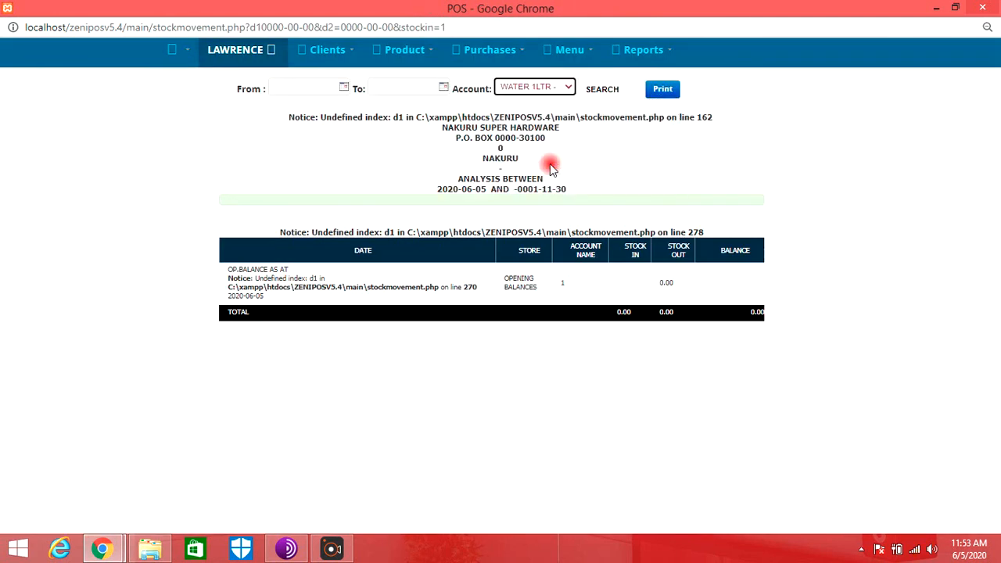
click(601, 89)
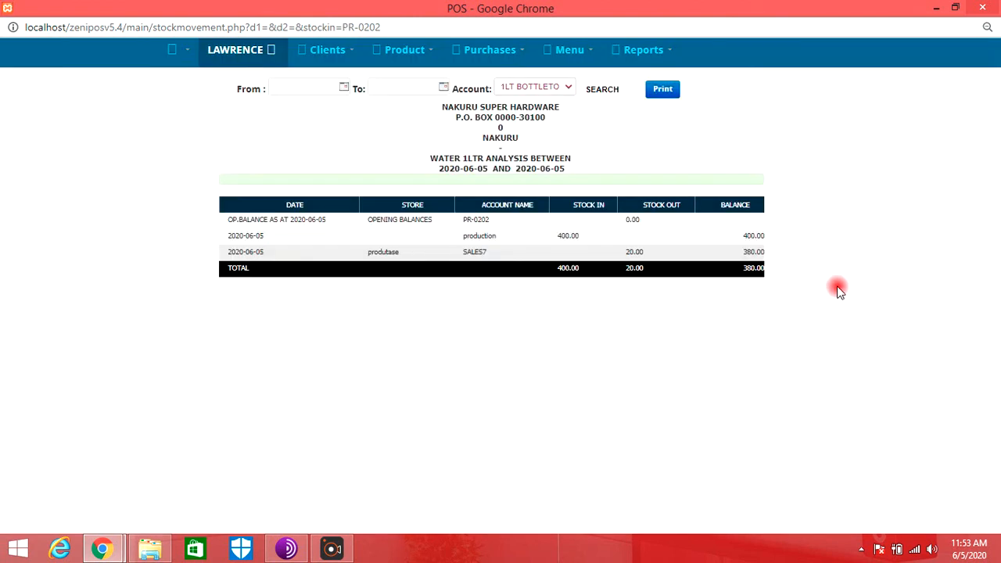
drag(501, 238, 468, 236)
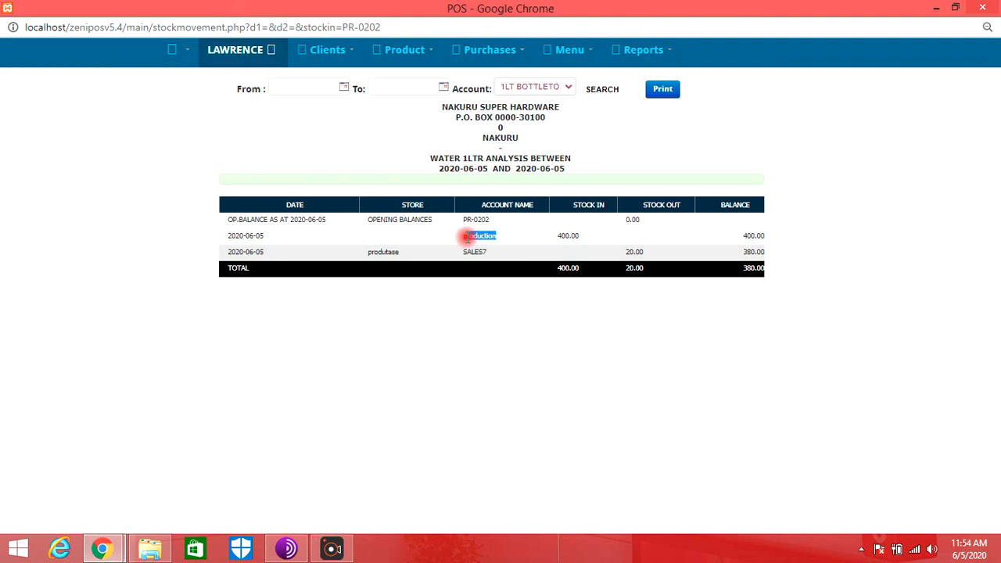
double_click(560, 243)
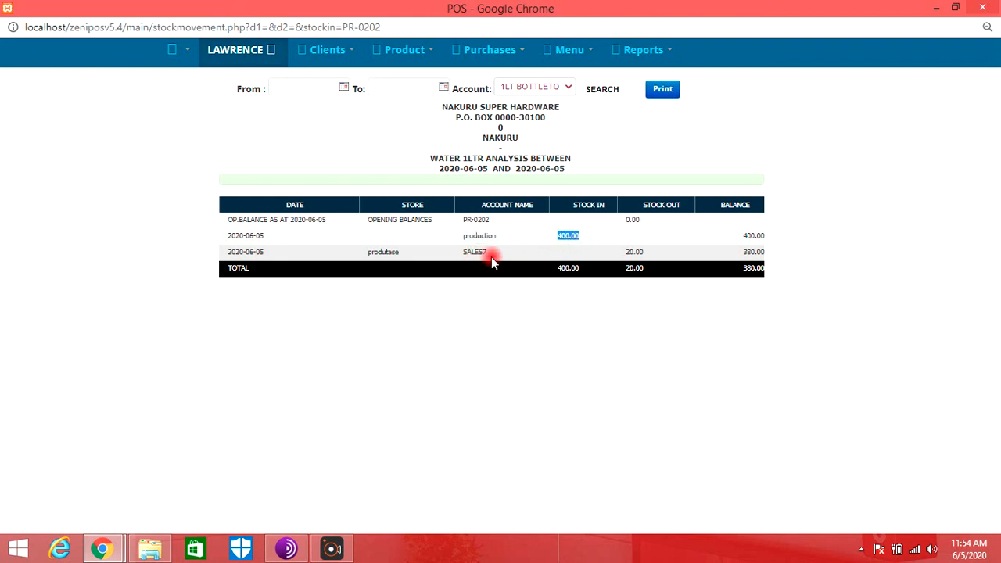
drag(648, 252, 607, 252)
drag(741, 268, 766, 269)
- Display the stock movements for WATER 500ML and examine its production entries, sale and final balance
click(542, 87)
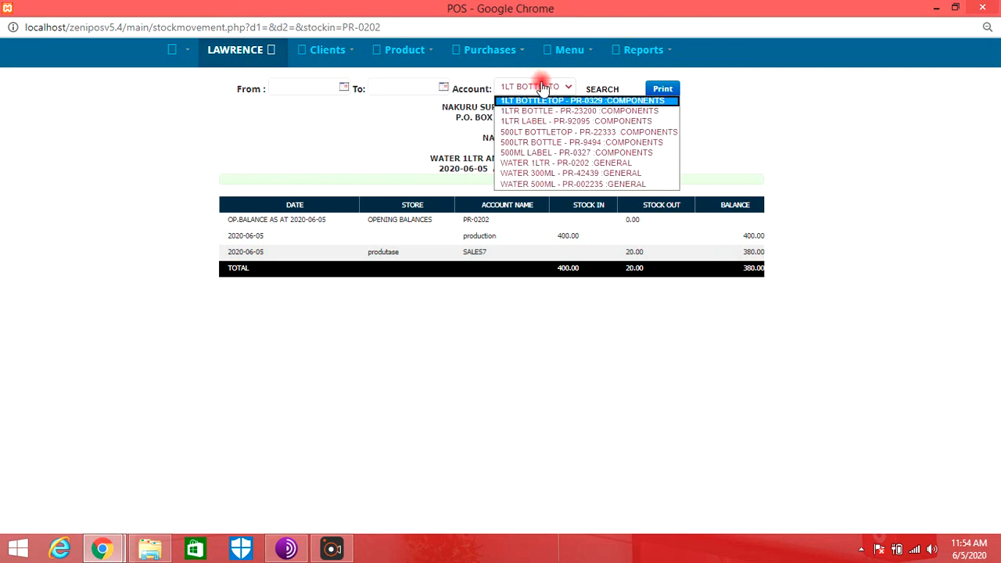
click(540, 184)
click(601, 91)
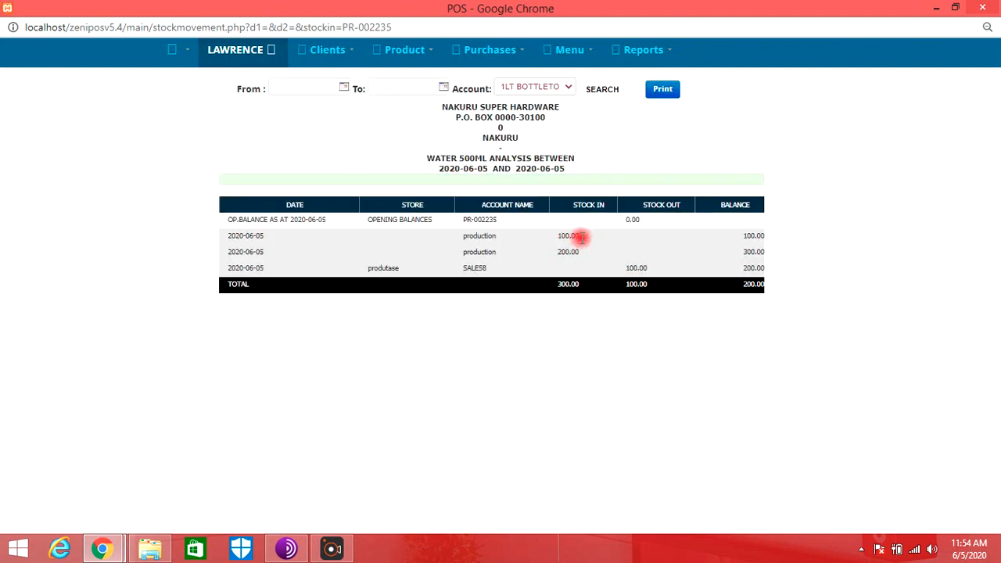
drag(592, 239, 454, 227)
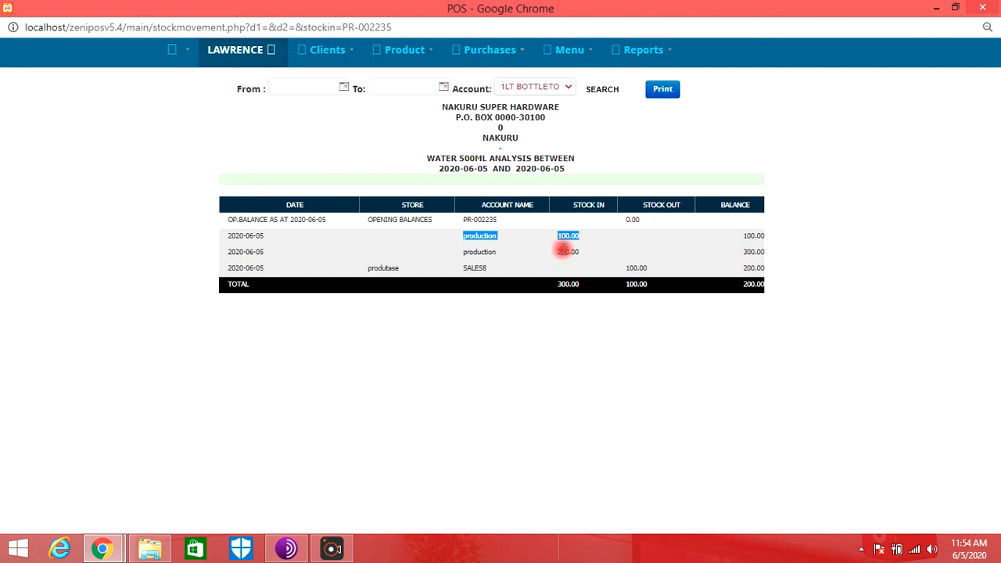
drag(557, 251, 659, 270)
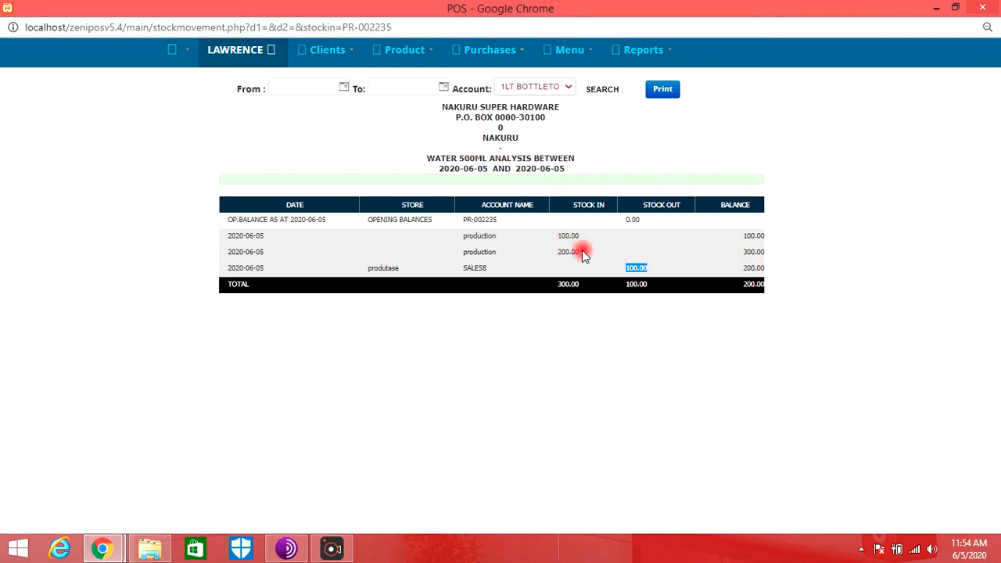
double_click(635, 285)
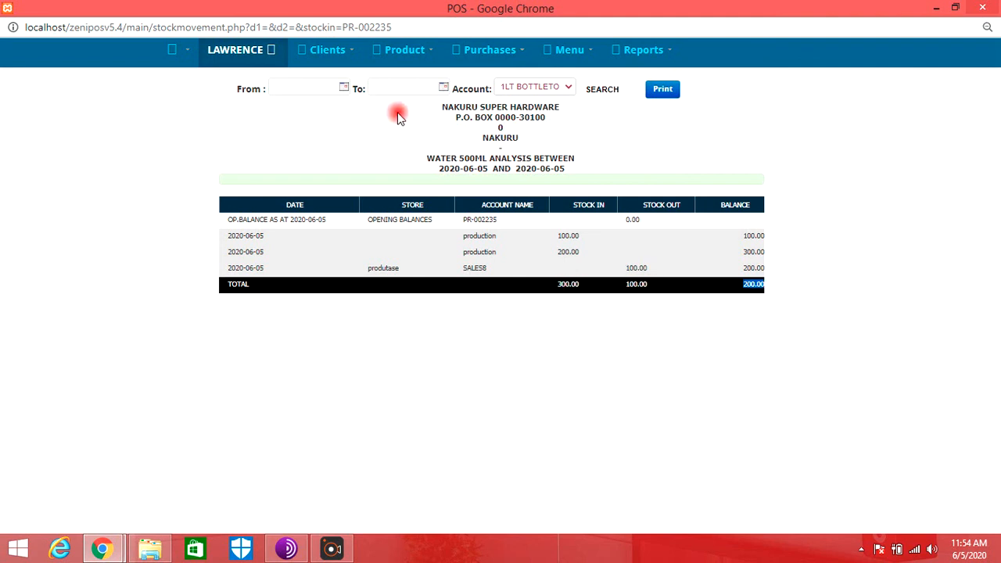
- Display the produtase store's inventory and check the water and component quantities after the sale
click(418, 60)
click(422, 80)
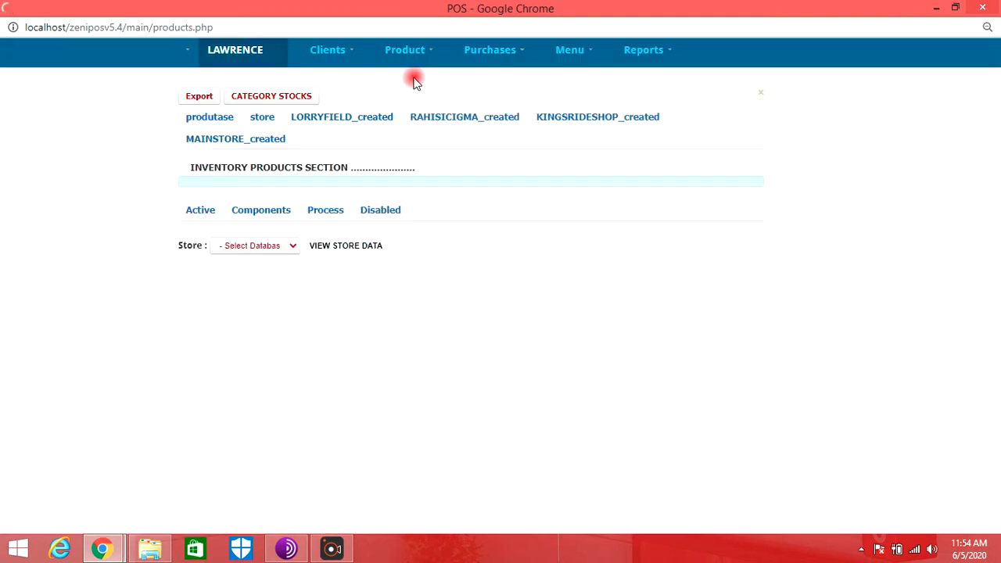
click(283, 247)
click(283, 279)
click(368, 244)
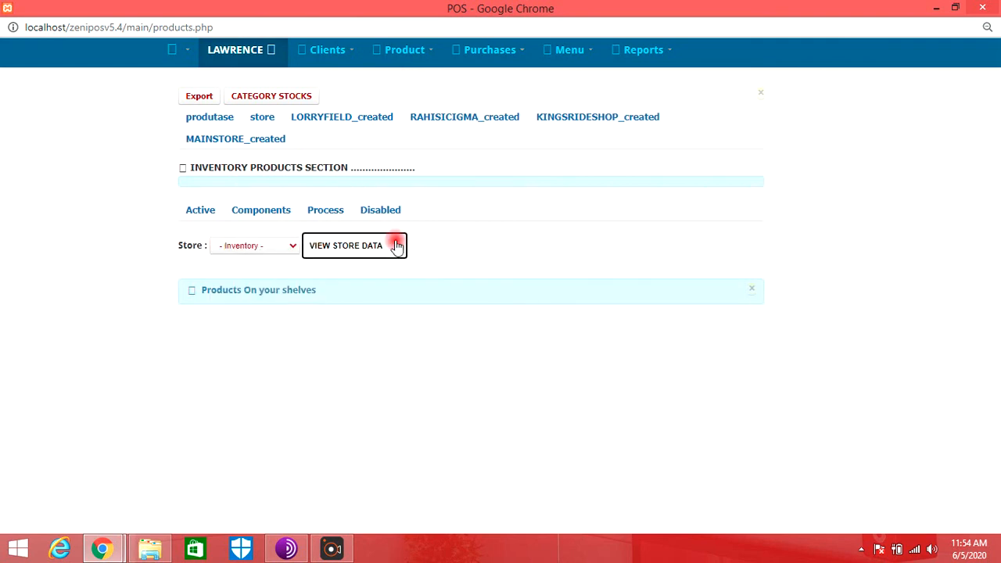
scroll(626, 270, down, 3)
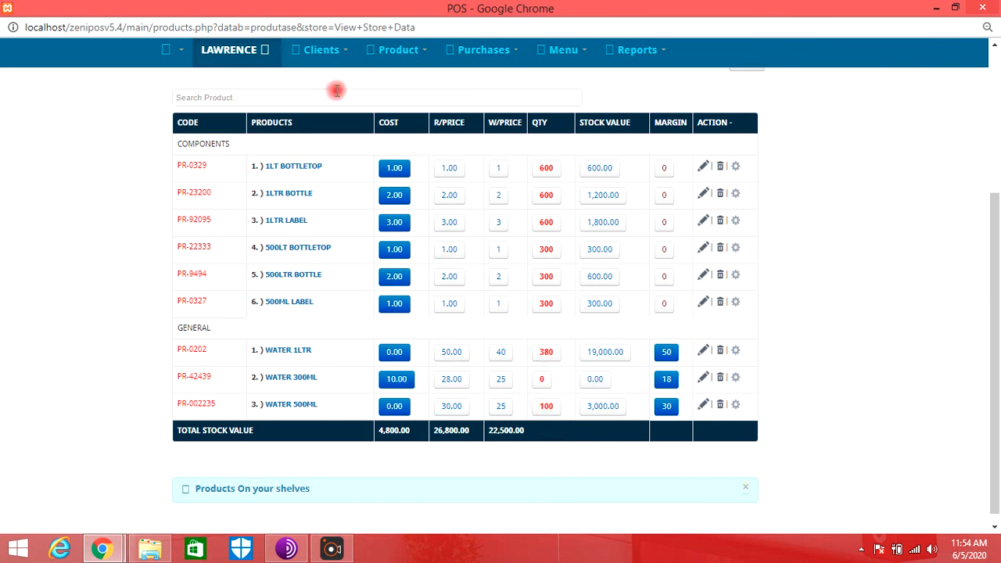
- Start a new customer record from the customer list, naming it GG WATER SHOP and filling in its address
click(321, 50)
click(336, 81)
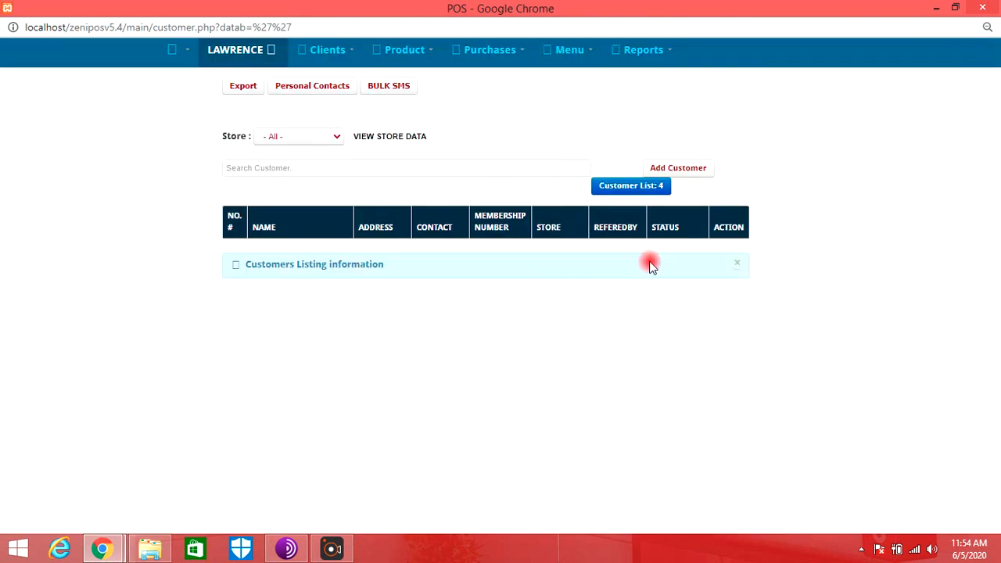
click(692, 169)
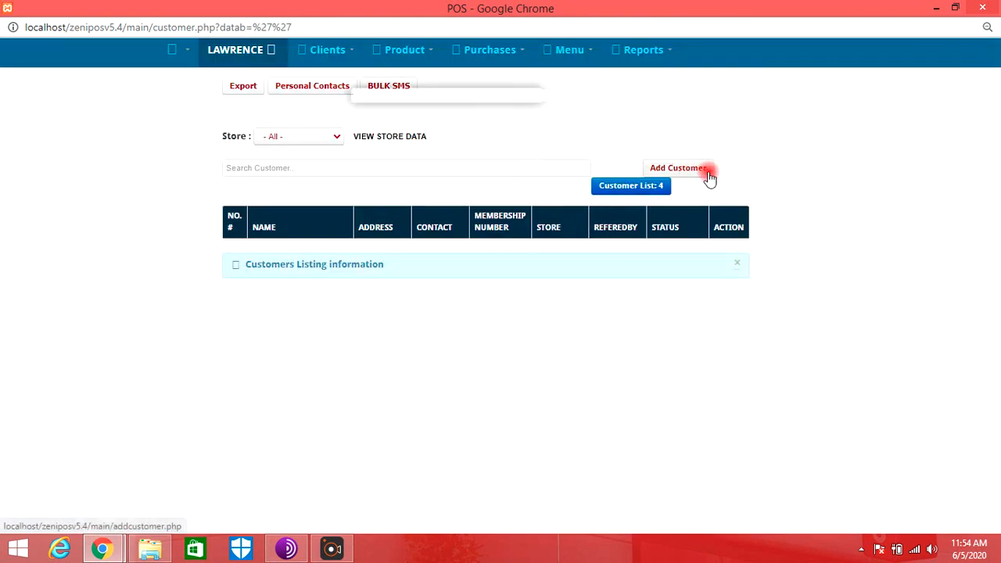
click(495, 122)
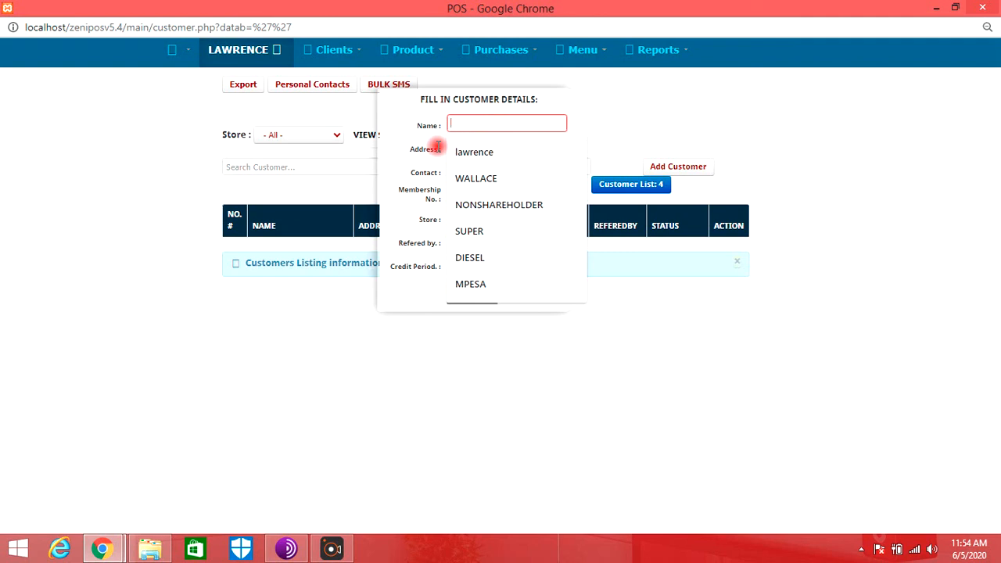
text(GG WATER)
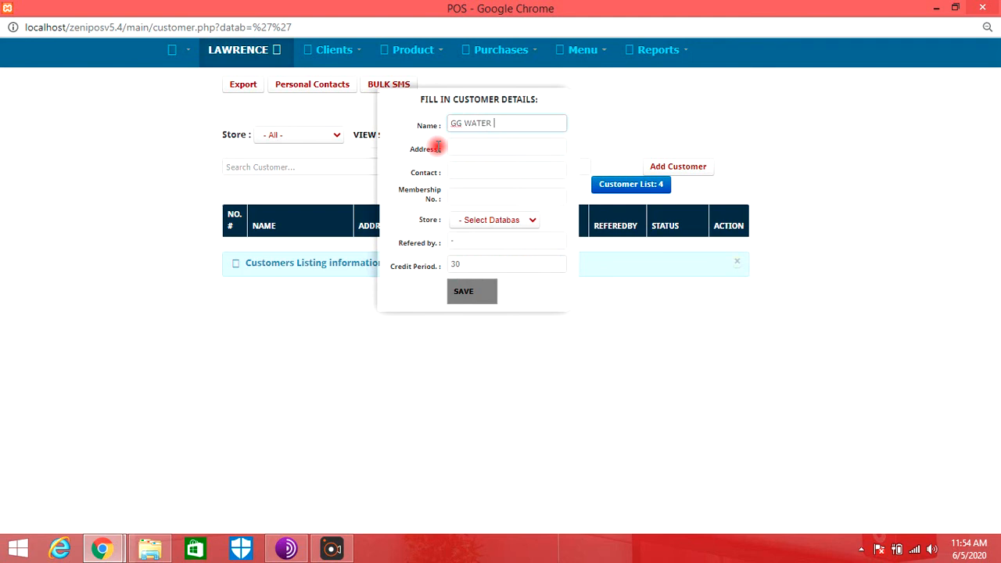
text( SHOP)
key(Tab)
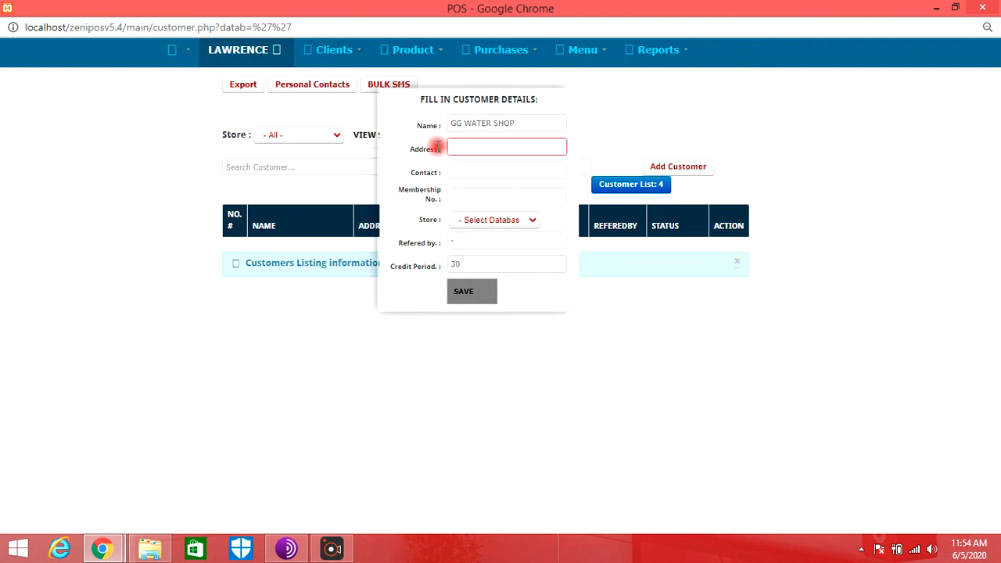
text(NAKURU)
key(Tab)
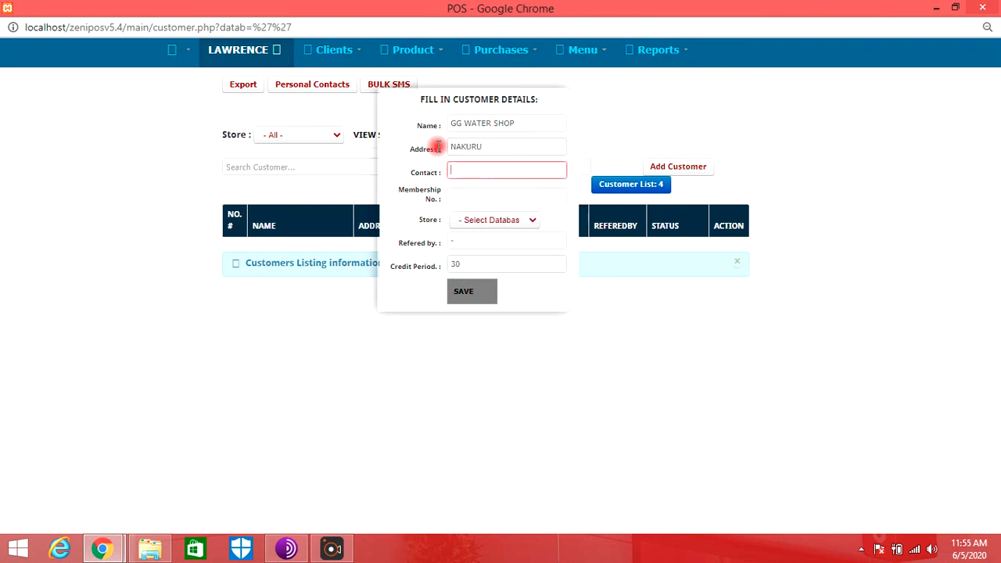
- Fill in the customer's contact number, choose the Inventory store, and save the record
text(07)
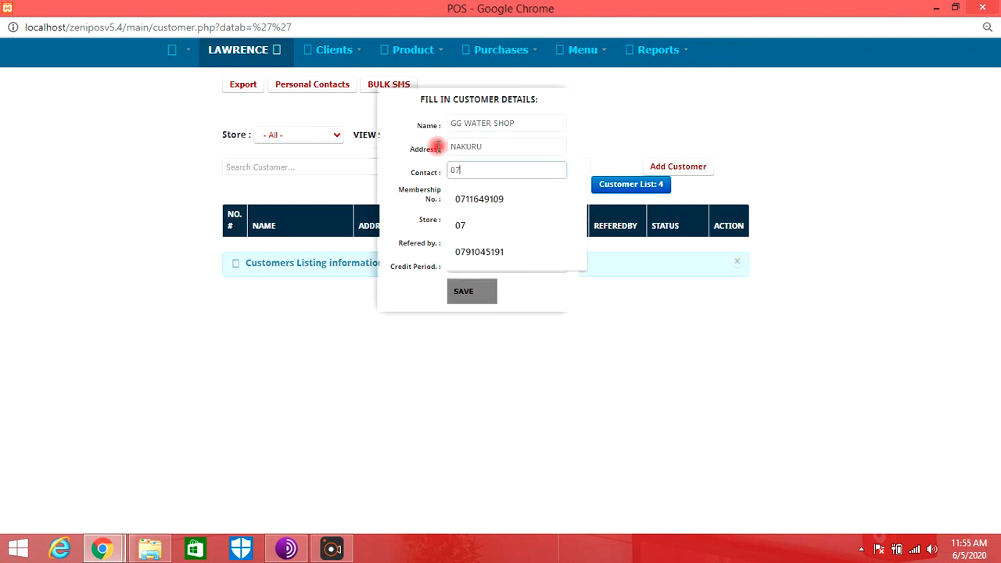
key(Down)
key(Return)
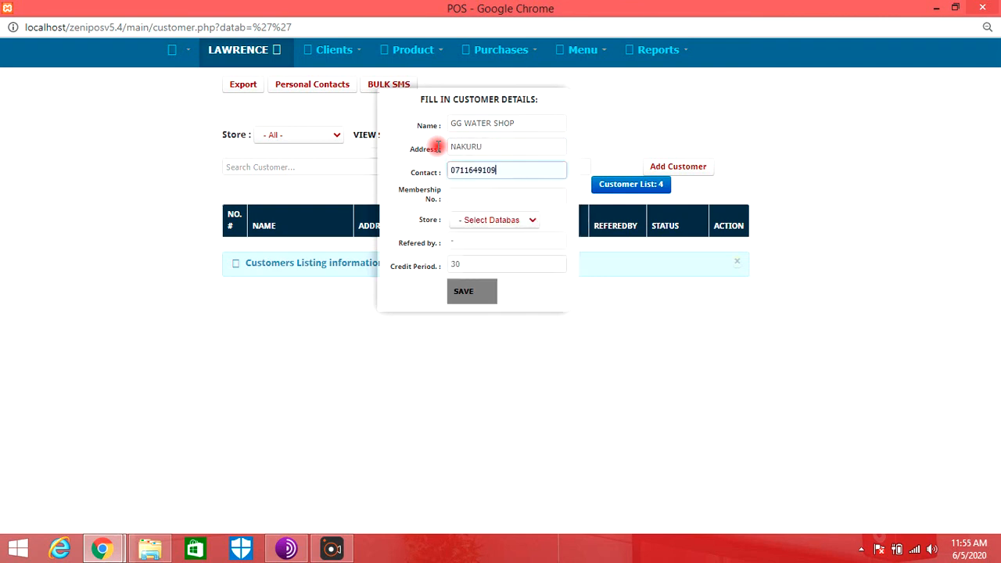
click(479, 222)
click(483, 244)
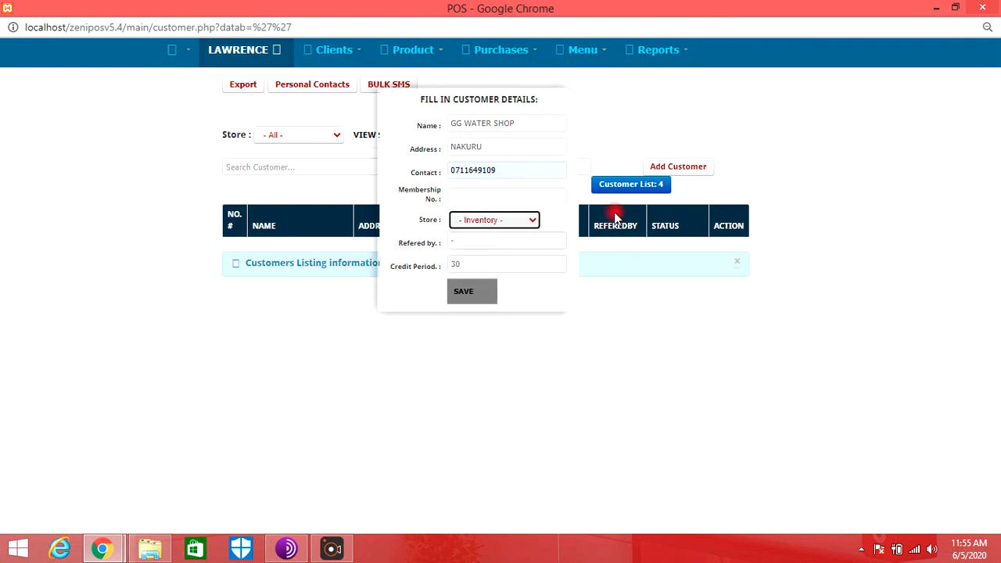
click(474, 292)
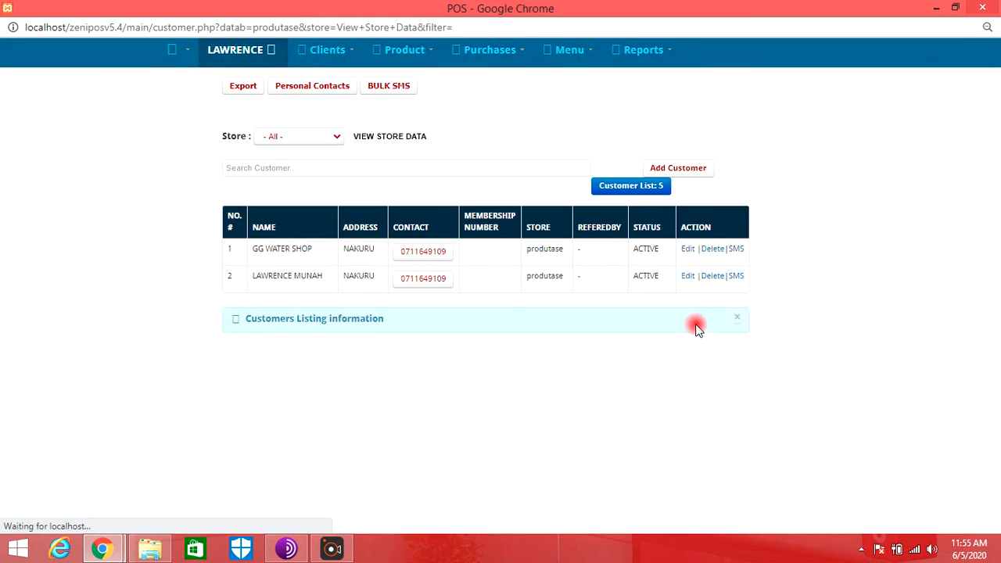
- Start a new credit sale and add WATER 500ML with a quantity of 20
click(177, 53)
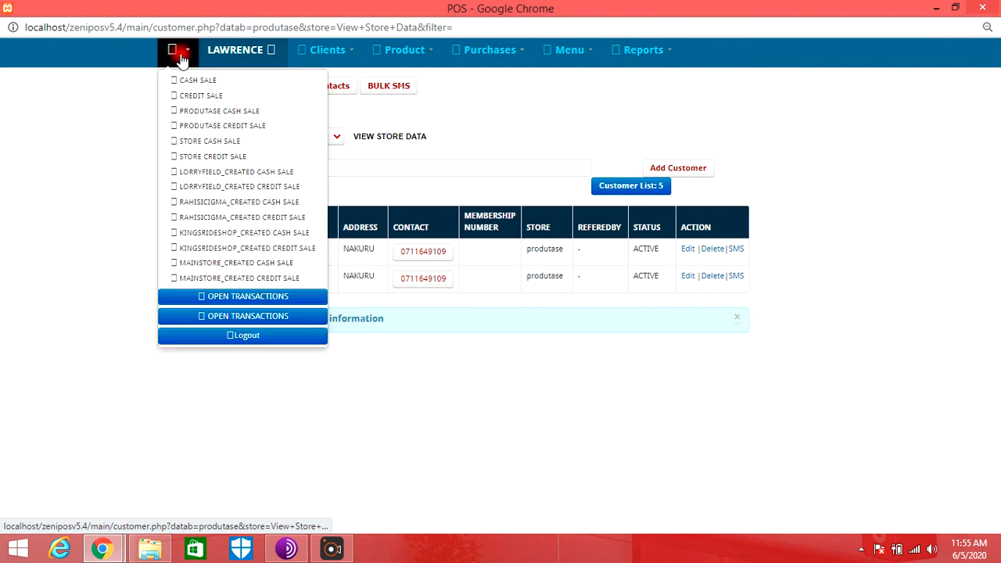
click(225, 98)
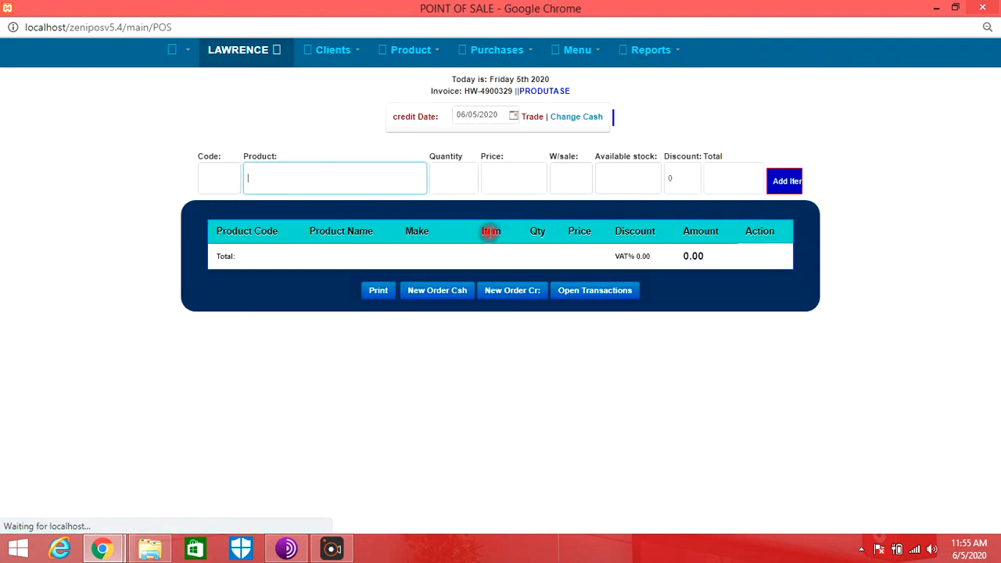
text(WATER 500ML)
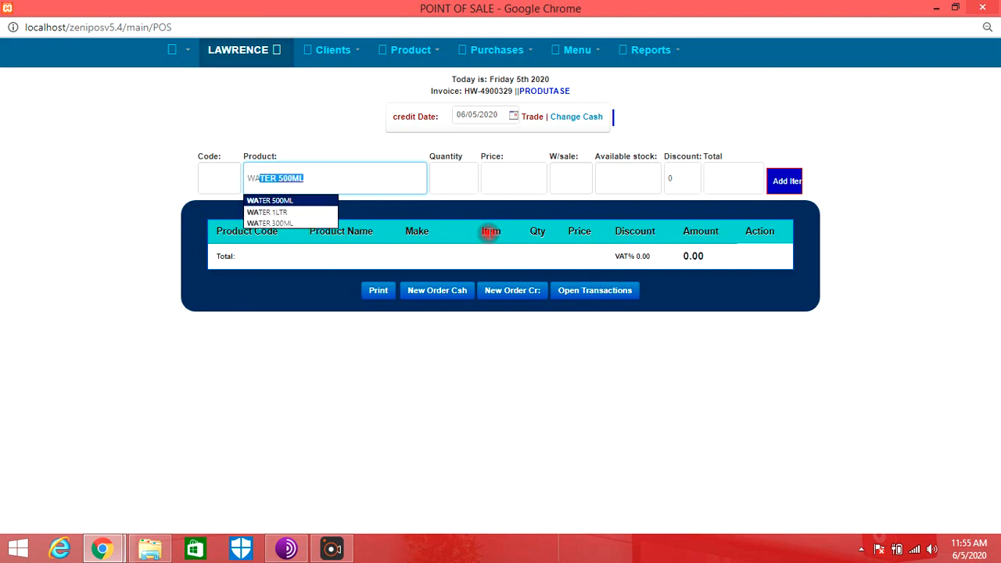
key(Return)
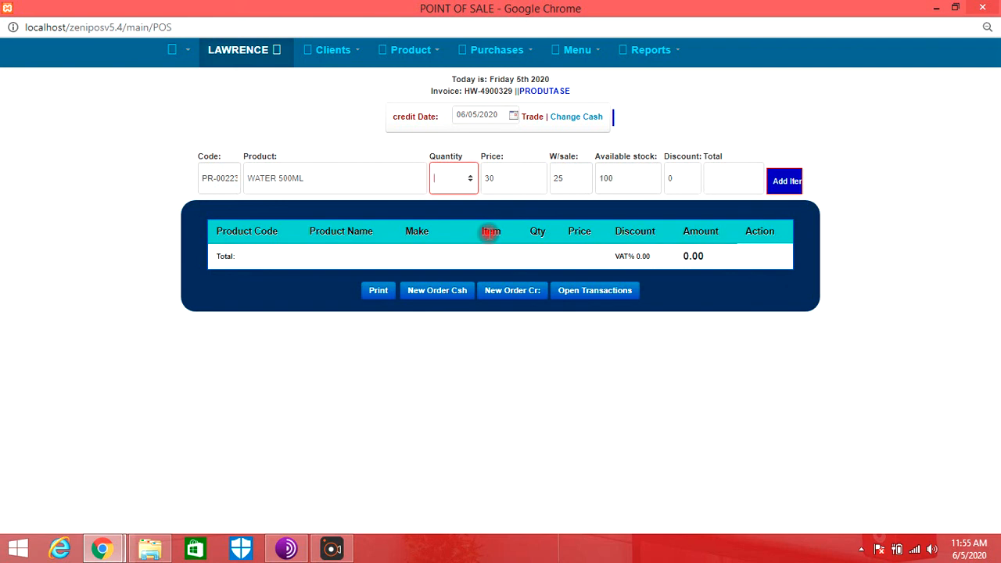
text(20)
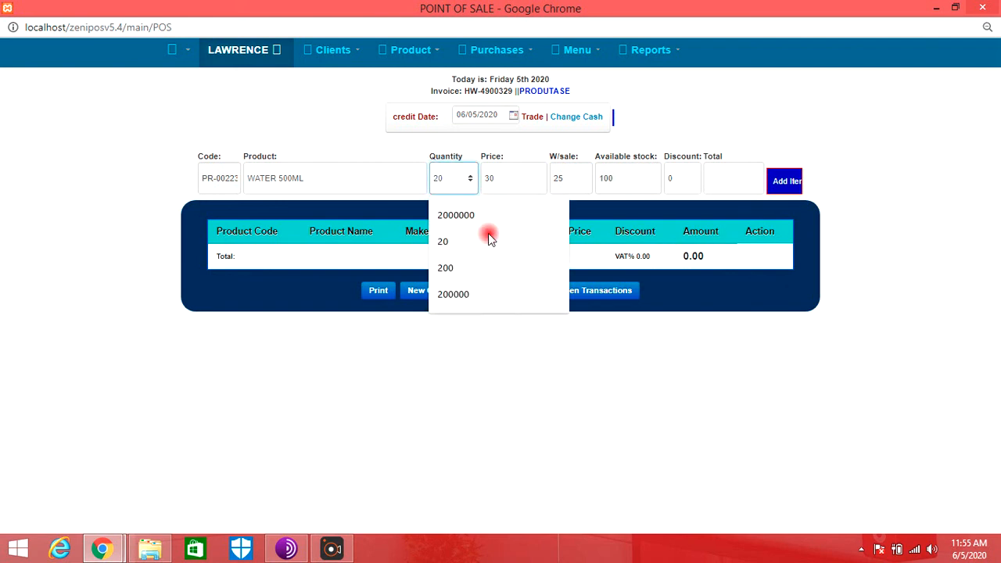
key(Return)
- Add WATER 1LTR to the credit sale with a quantity of 100
text(WATE)
key(Return)
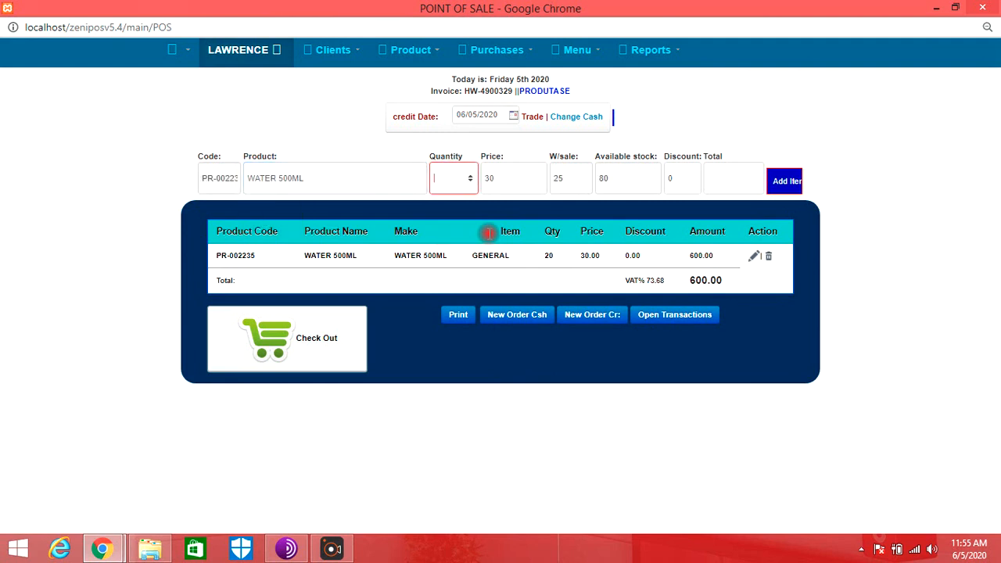
key(shift+Tab)
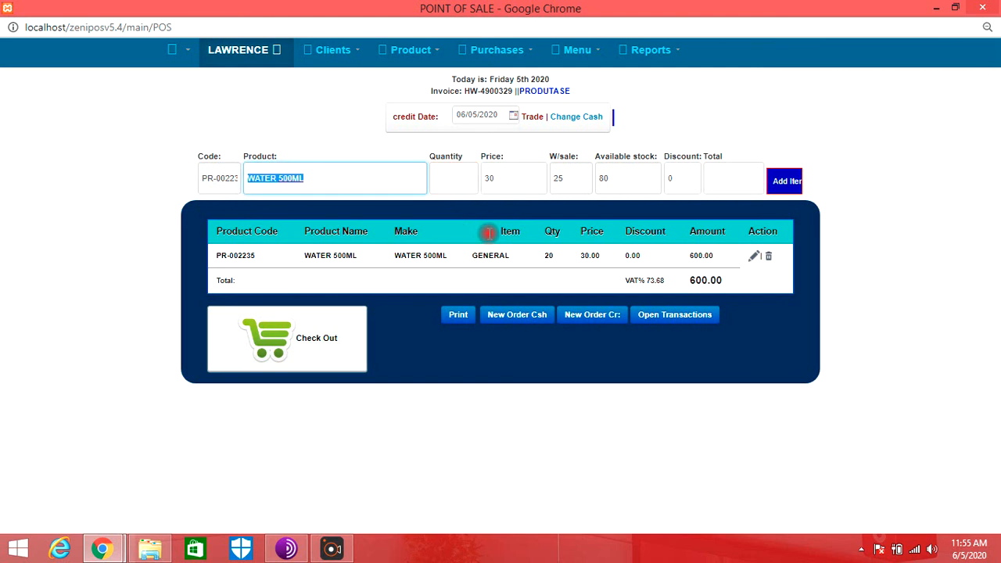
text(WATER)
key(Down)
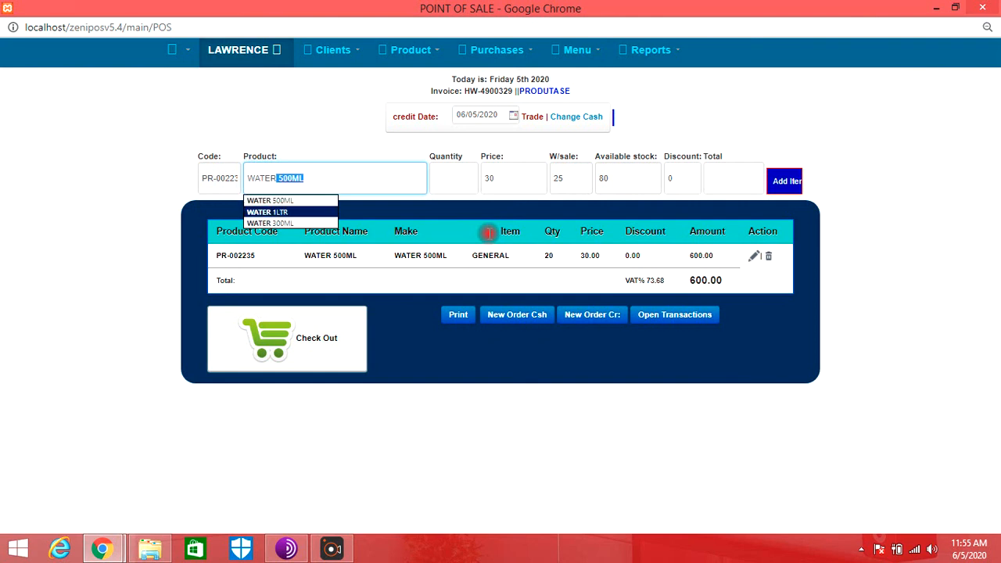
key(Return)
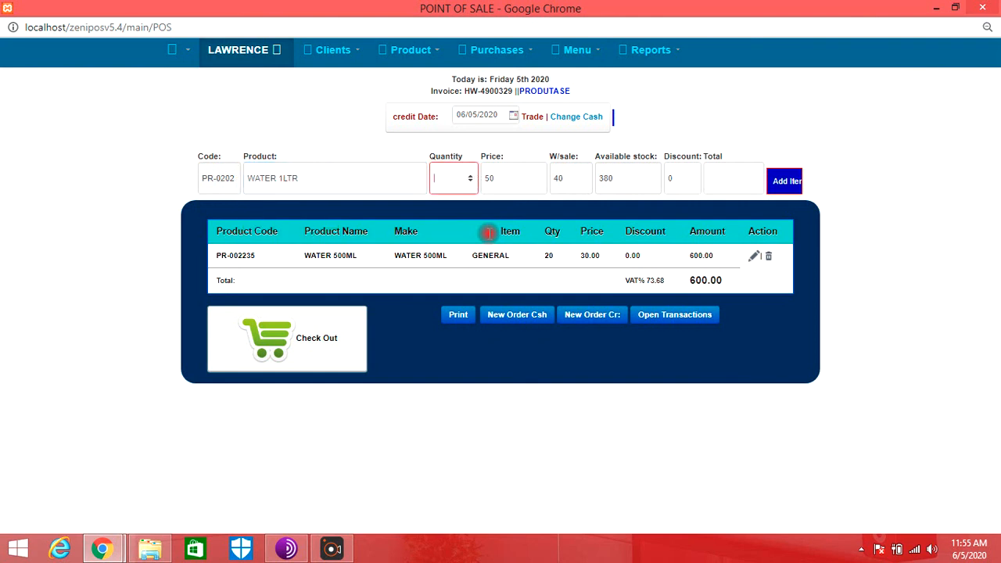
text(100)
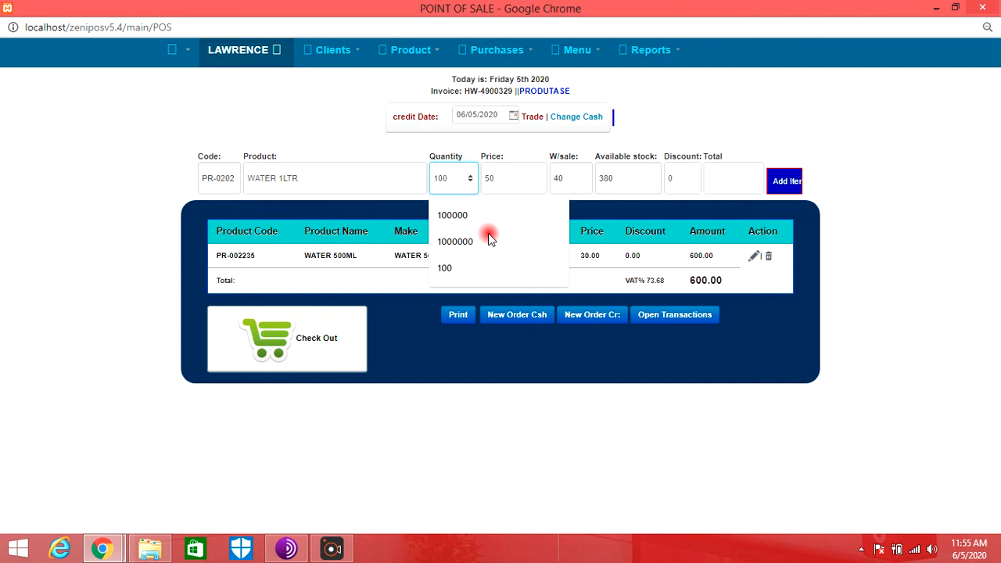
key(Return)
- Check out the credit sale to GG WATER SHOP with pay mode CASH and a deposit of 1000
click(336, 352)
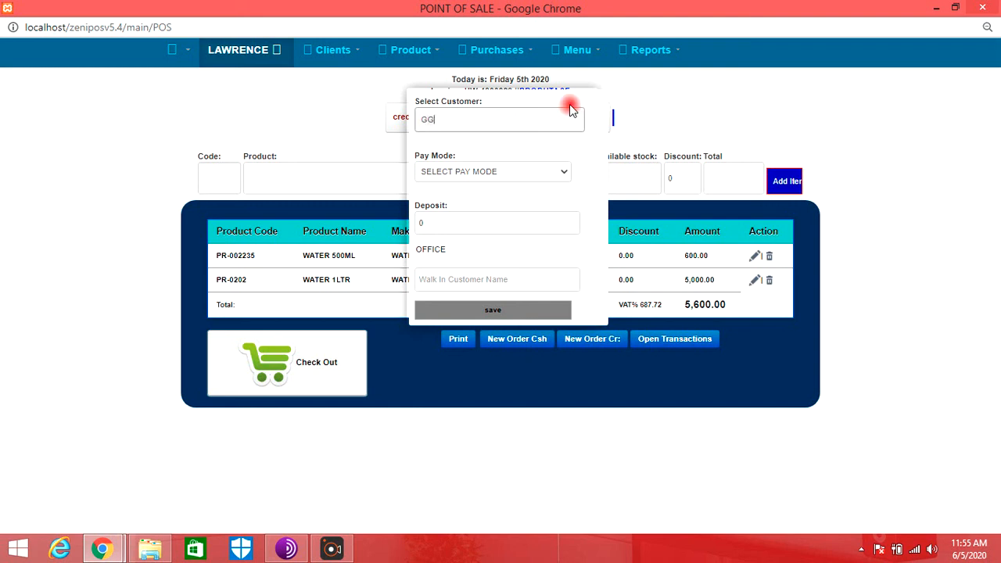
click(485, 121)
click(500, 170)
click(458, 195)
click(431, 225)
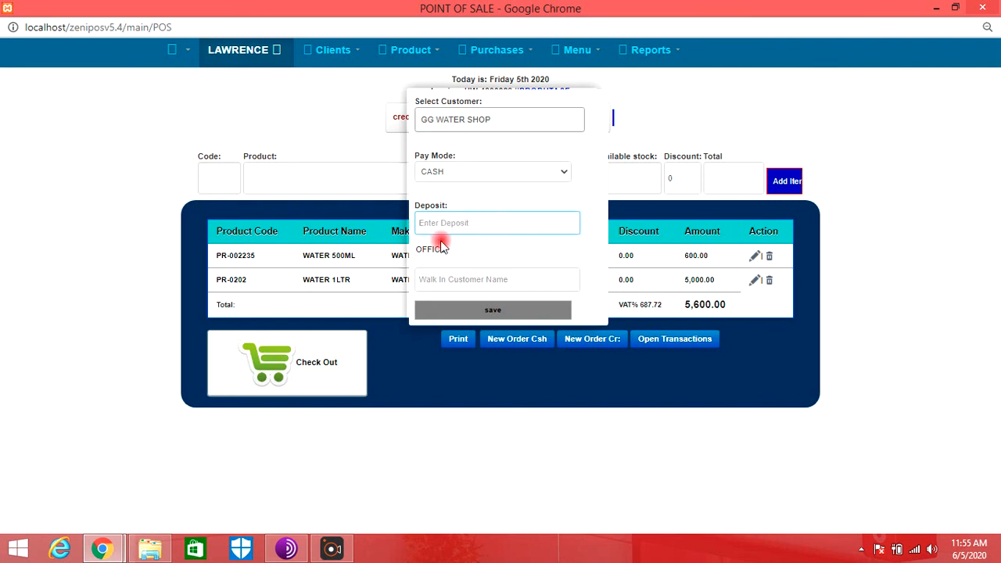
text(100)
click(438, 251)
click(513, 311)
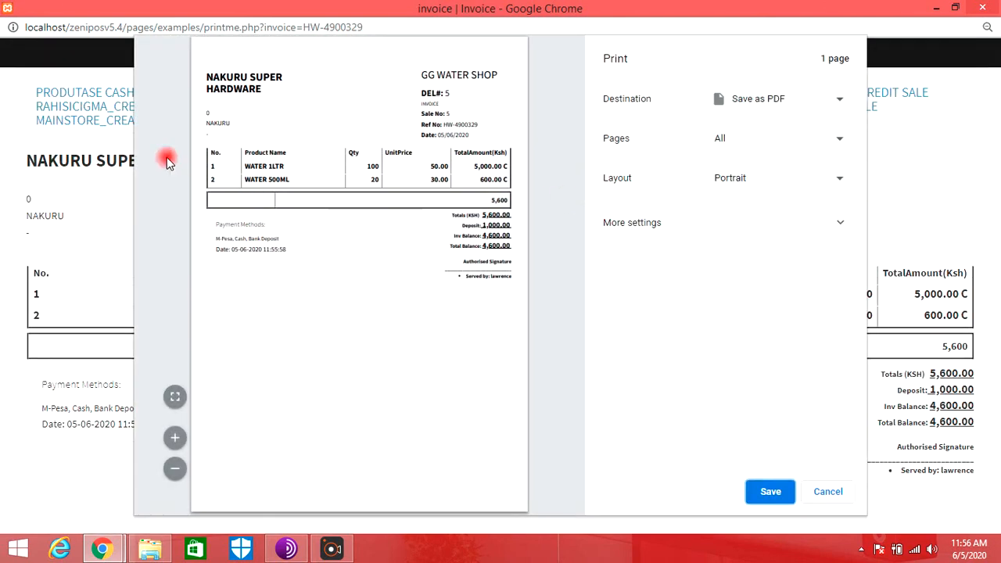
- Enlarge the invoice's print preview to examine its totals, deposit and balance, and dismiss it without saving
click(175, 398)
click(174, 438)
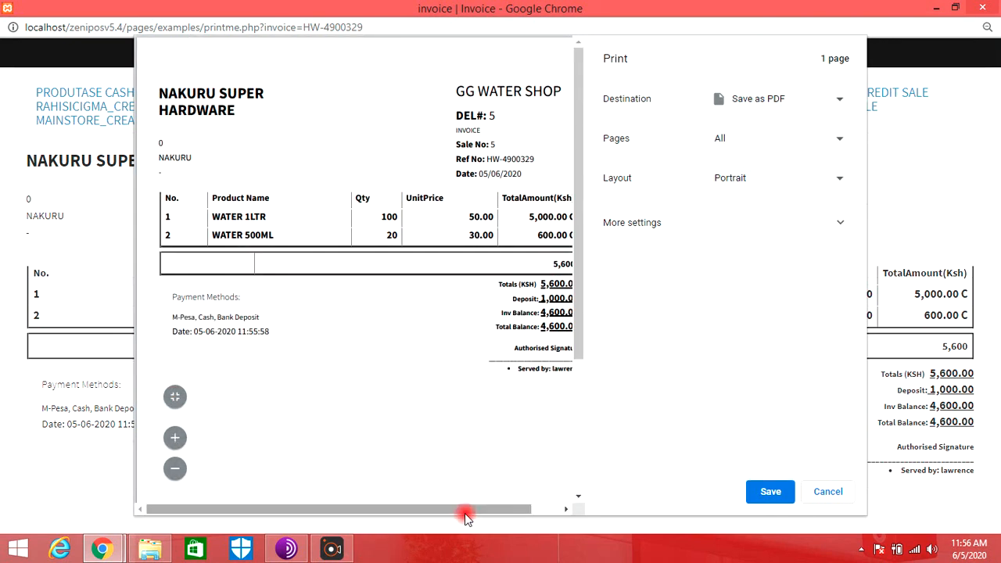
drag(467, 509, 542, 509)
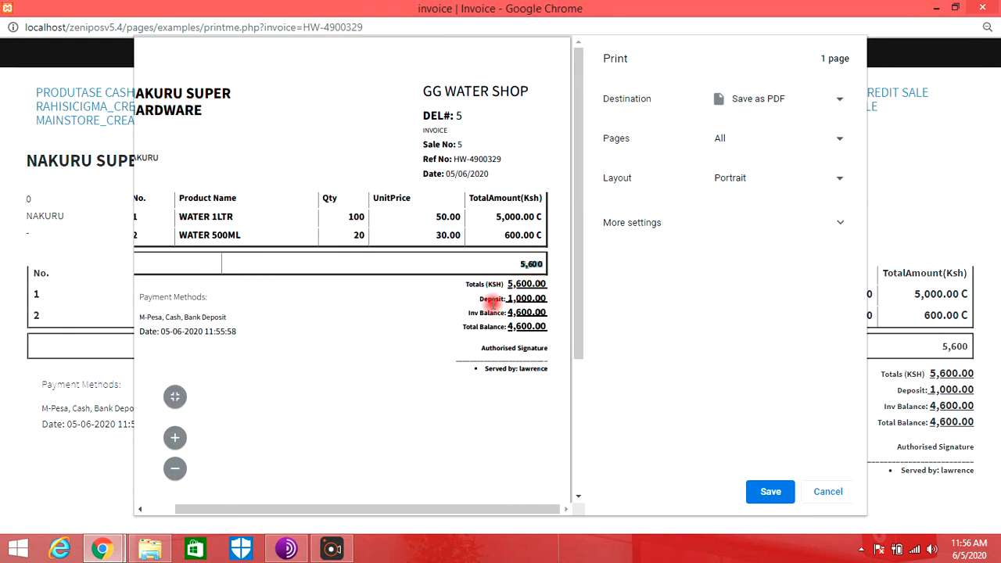
click(829, 492)
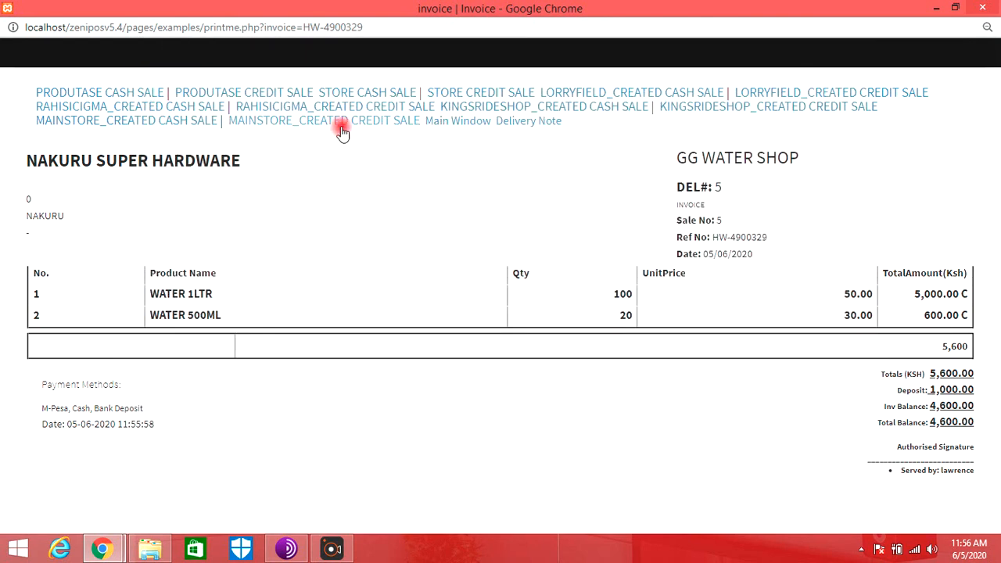
- Return to the main window and display the produtase store's inventory to check the water quantities after the credit sale
click(461, 125)
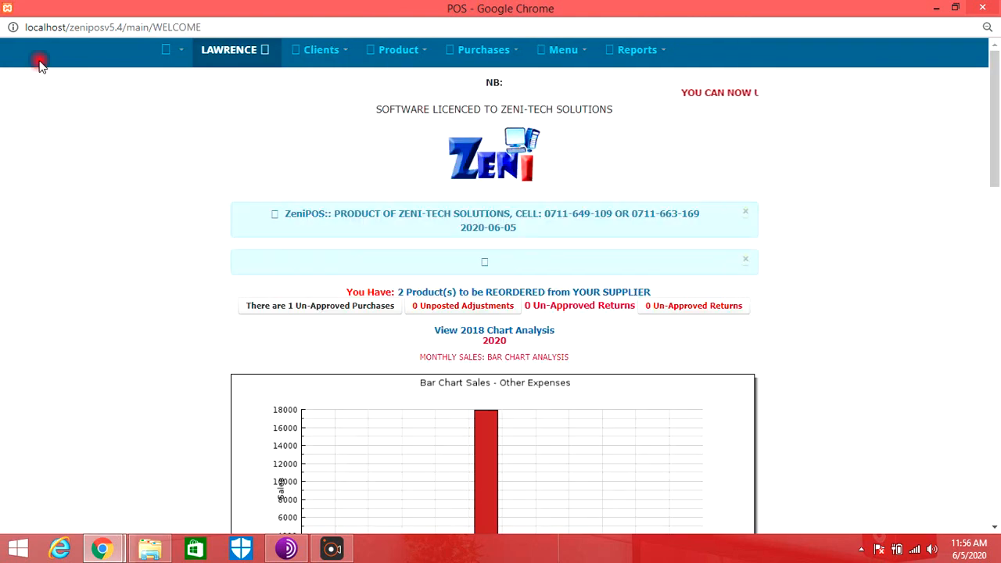
click(383, 50)
click(418, 80)
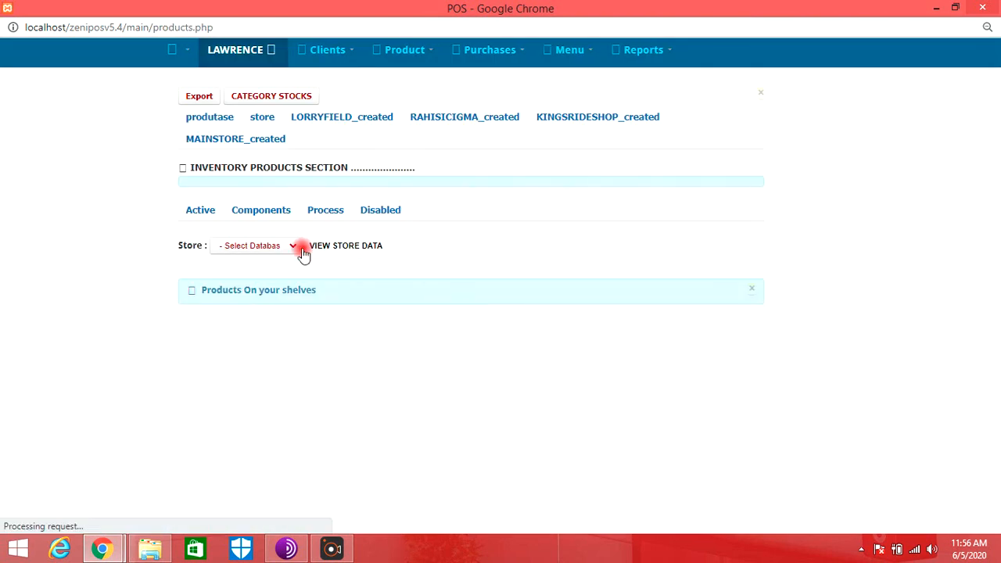
click(282, 248)
click(264, 280)
click(341, 249)
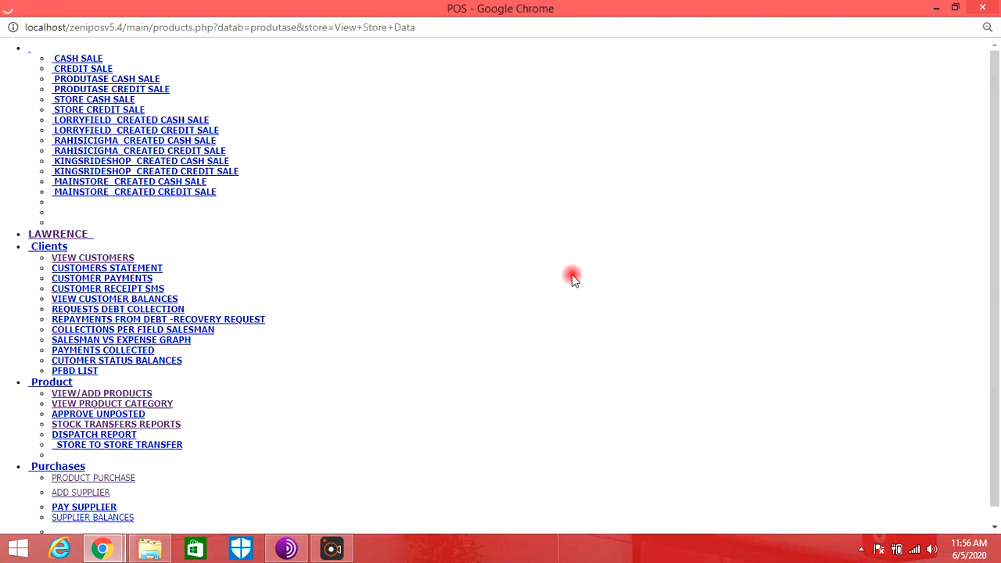
scroll(660, 274, down, 3)
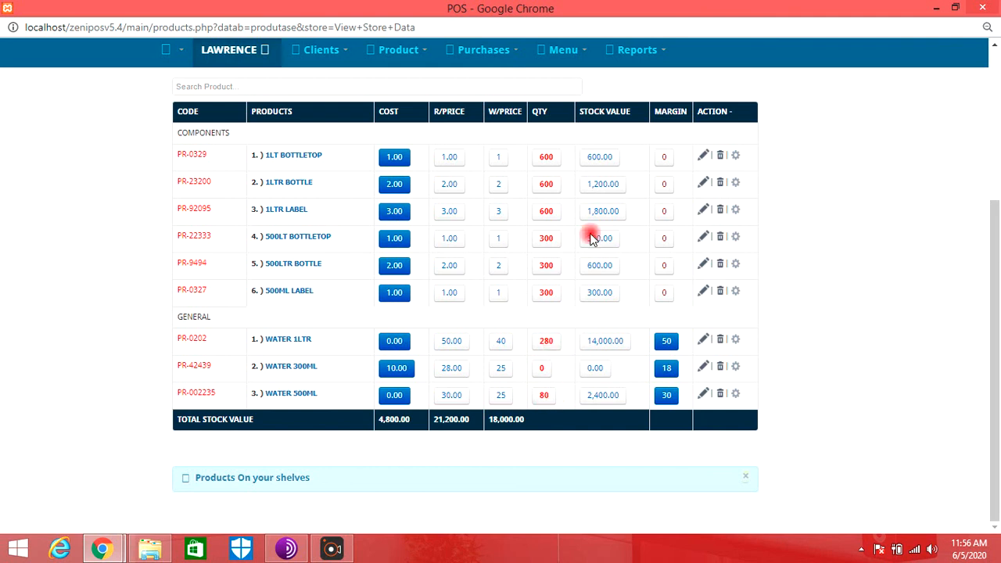
- Display the stock movements for WATER 1LTR and examine the production, both sales and the balance
click(567, 51)
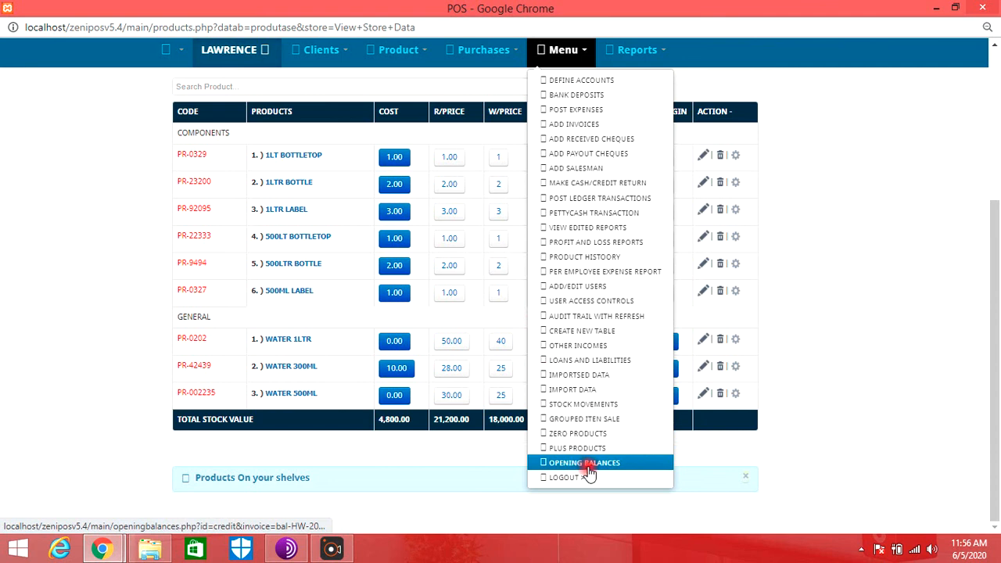
click(593, 404)
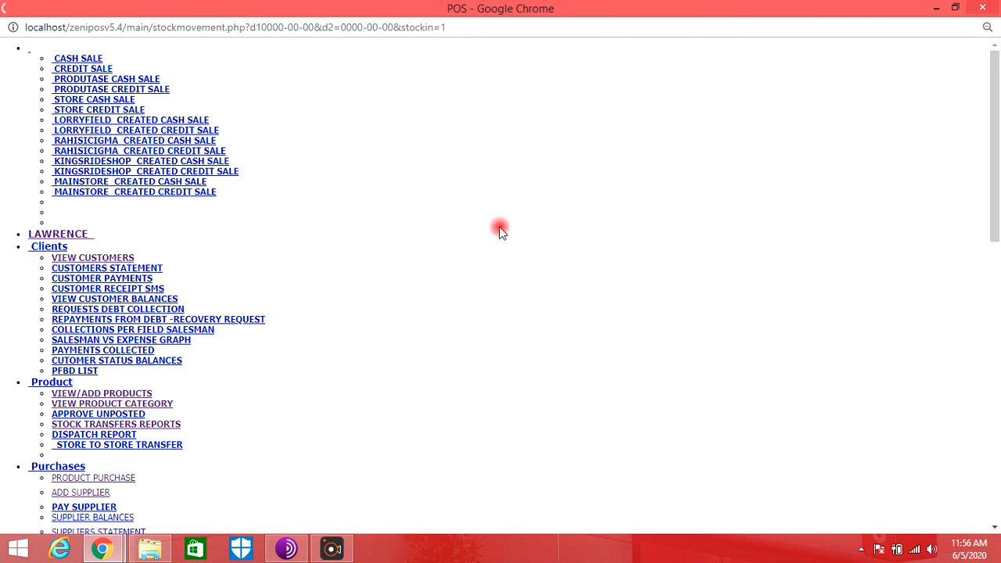
click(545, 87)
key(w)
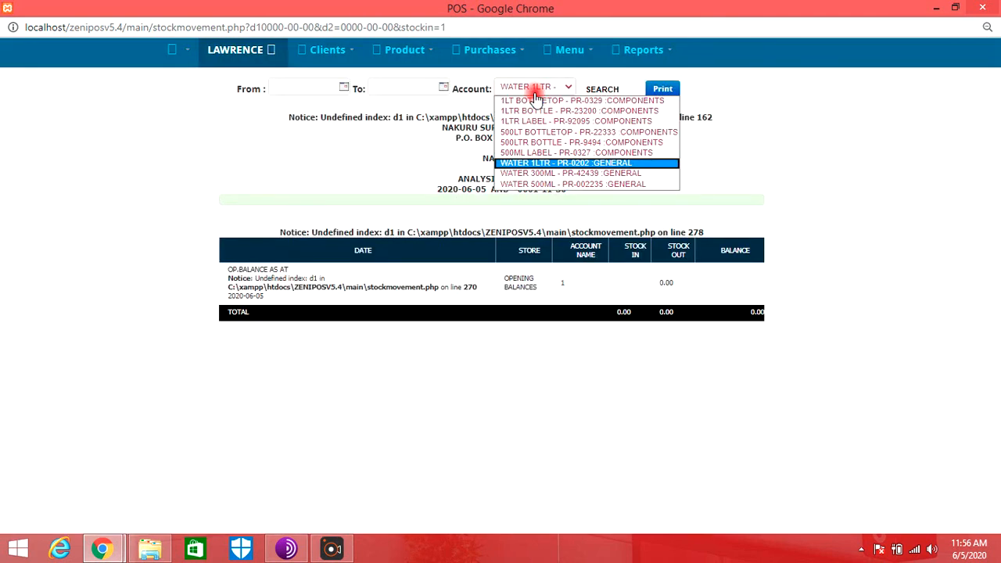
click(536, 93)
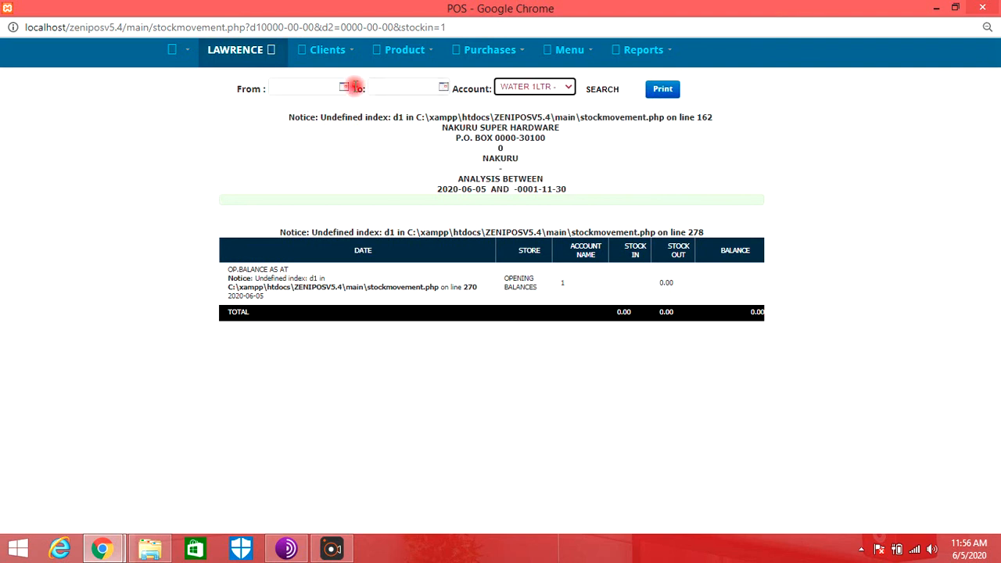
click(608, 91)
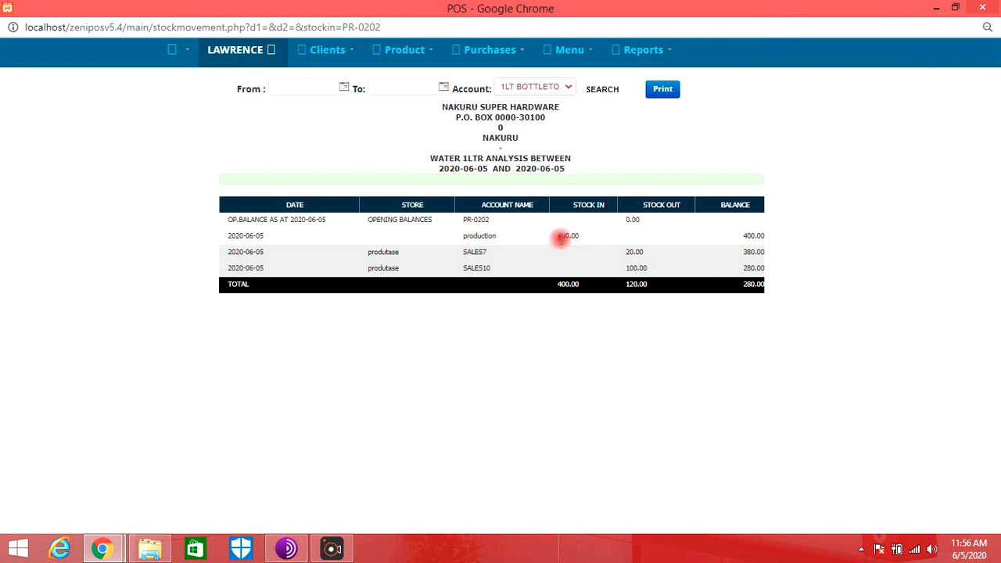
- Examine the WATER 1LTR stock movements, and list the produtase store's products filtered by "WA" to compare the remaining quantity
drag(557, 238, 576, 235)
double_click(631, 252)
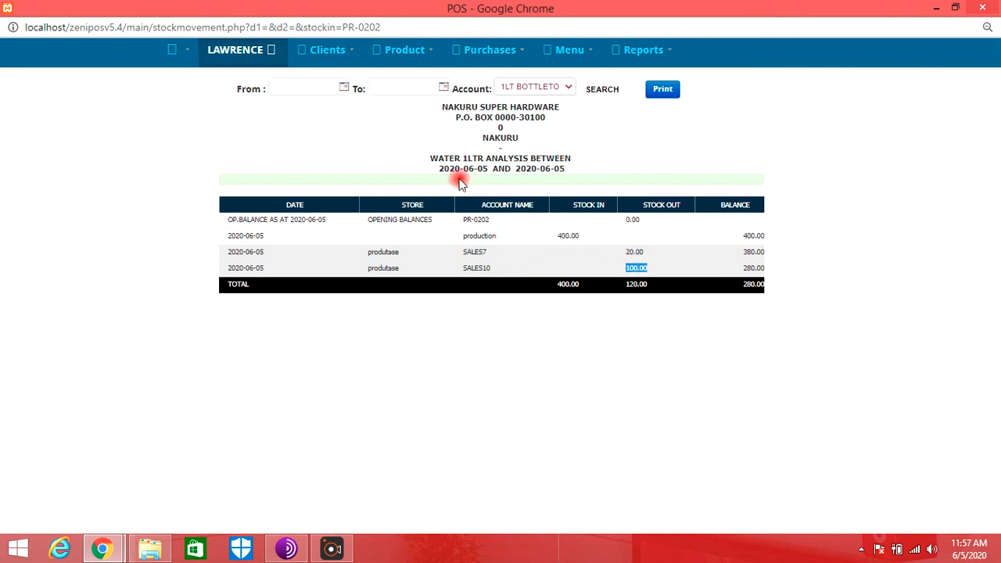
click(425, 50)
click(418, 78)
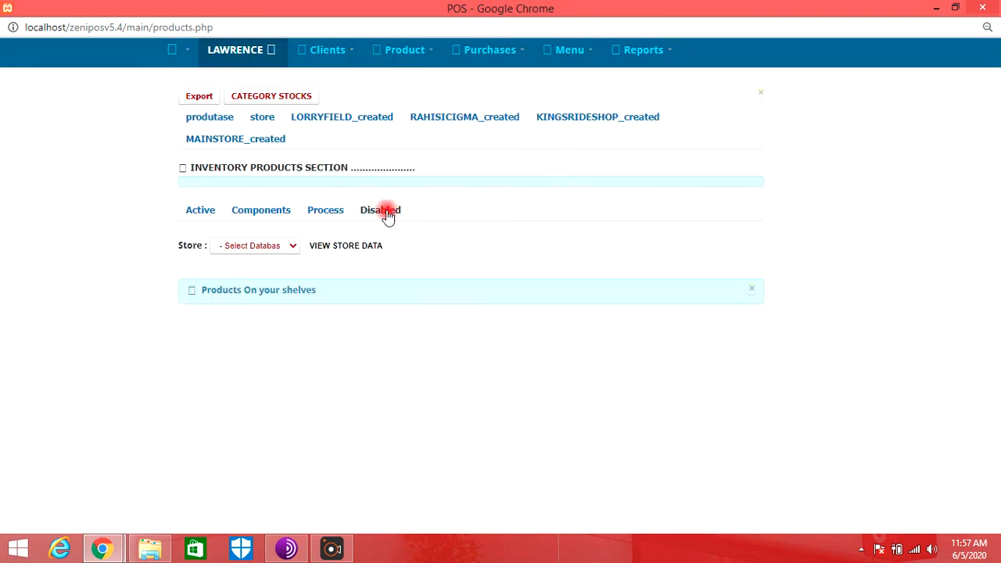
click(287, 249)
click(286, 280)
click(344, 246)
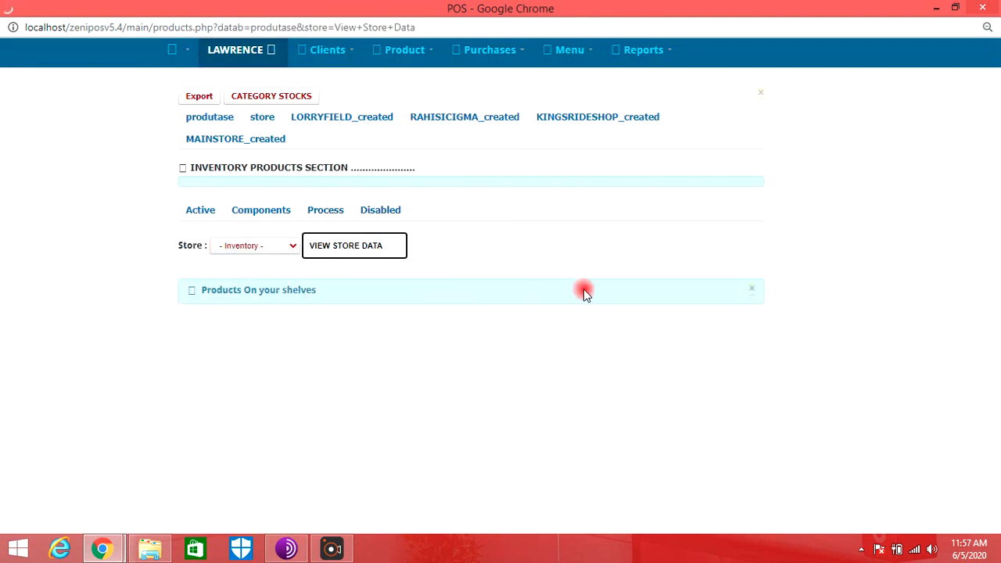
click(448, 317)
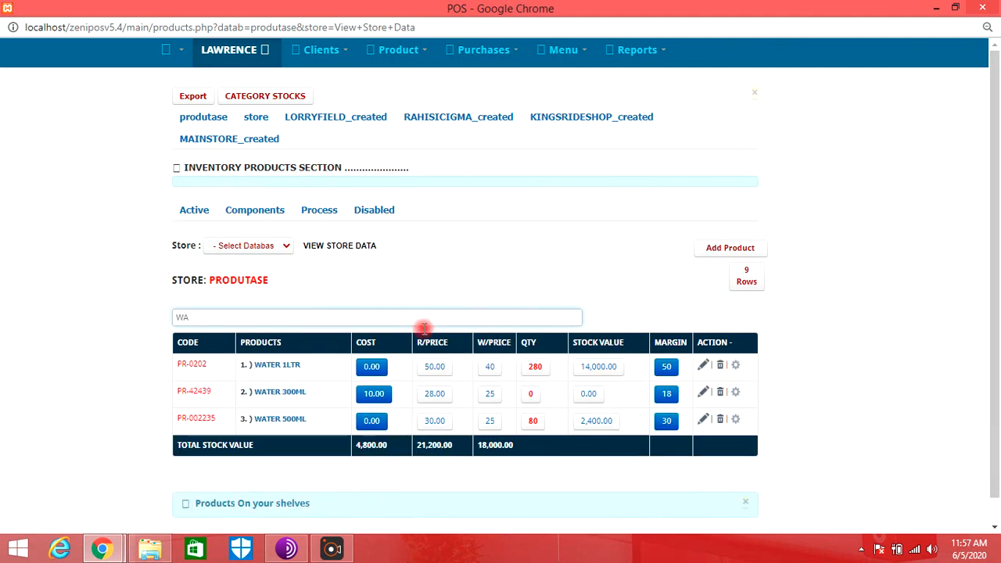
click(543, 374)
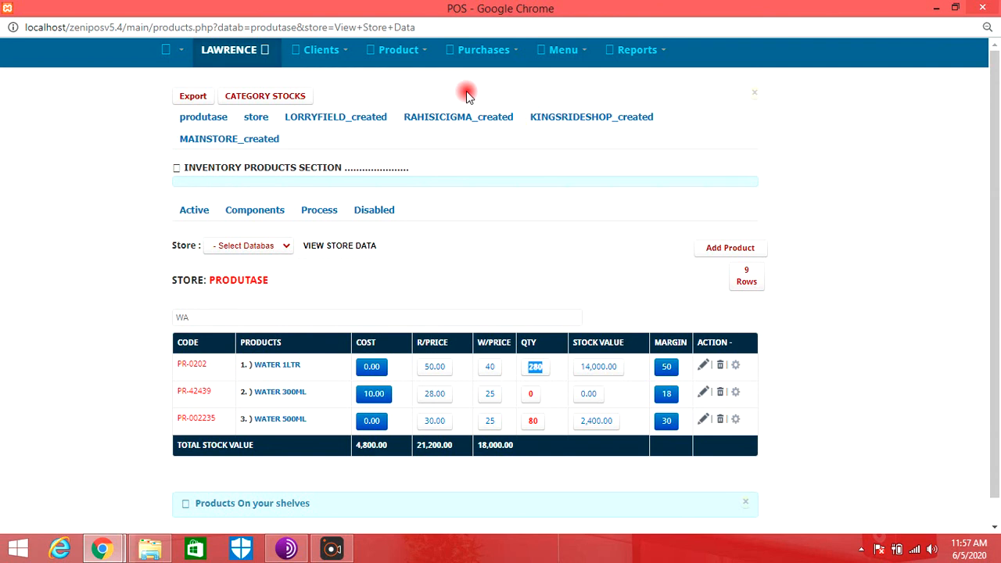
- Run the sales report for all stores and examine the cash and credit sales and their total
click(635, 50)
click(644, 83)
click(512, 179)
click(446, 200)
click(317, 173)
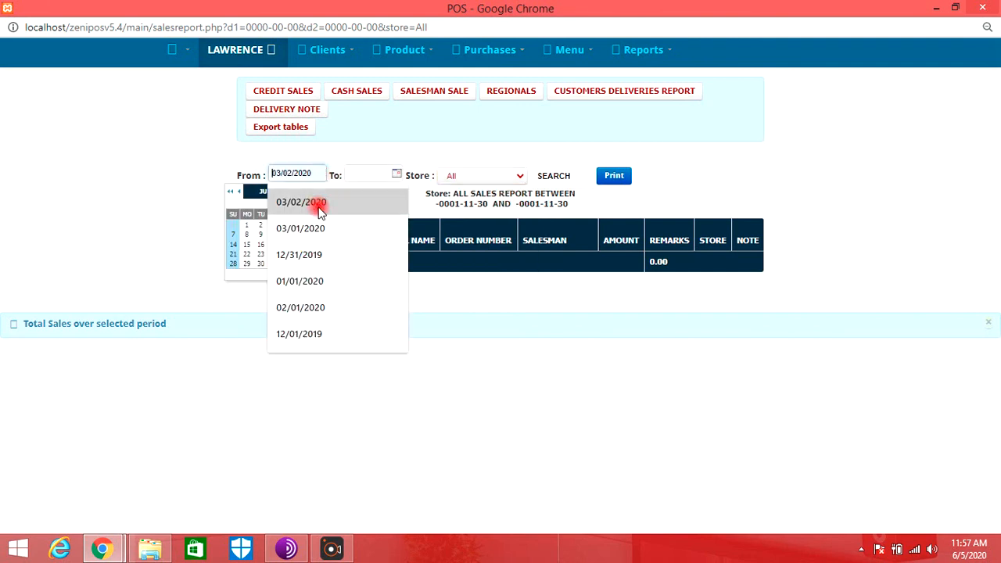
click(552, 179)
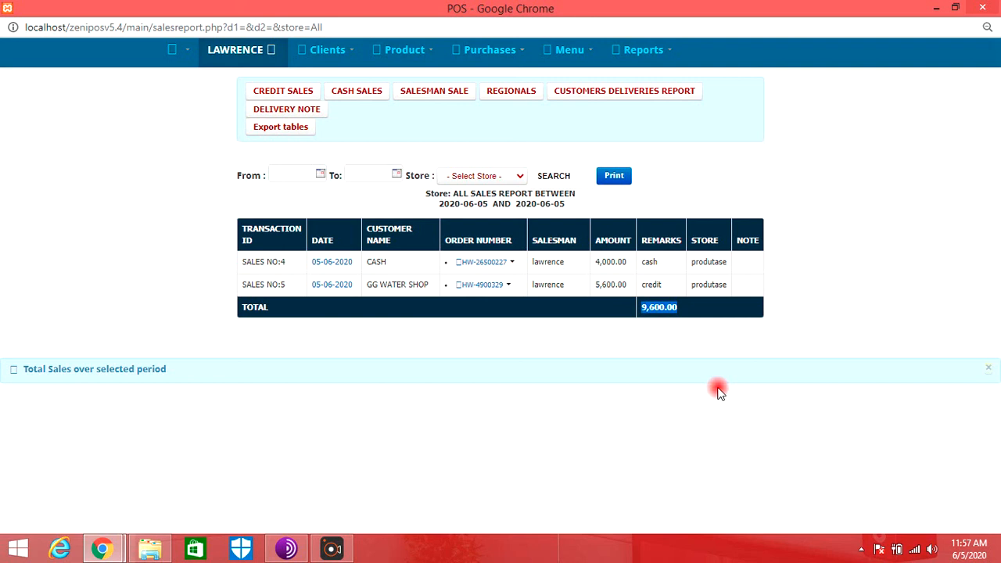
- Run the profit analysis report for all stores without a date range
click(643, 49)
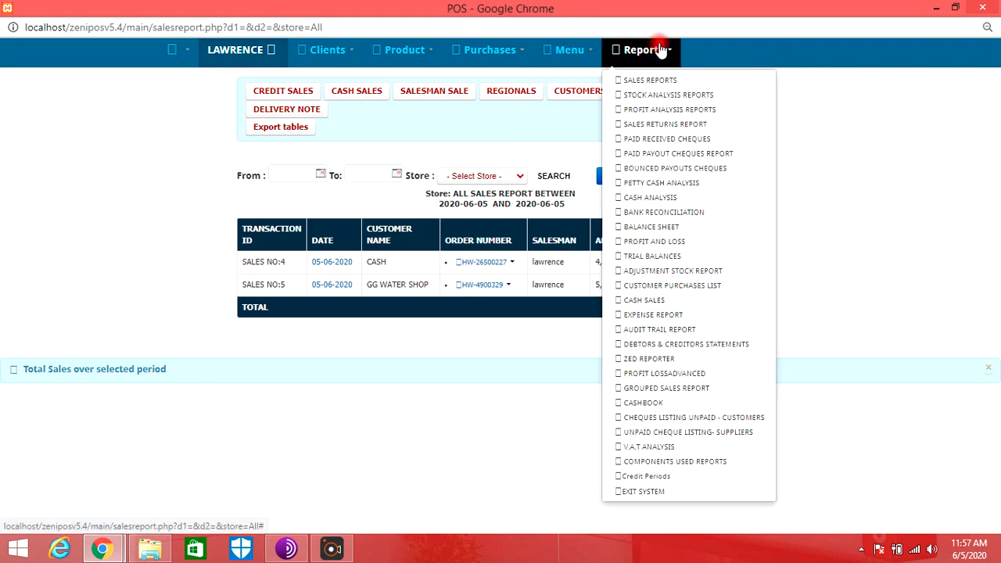
click(645, 113)
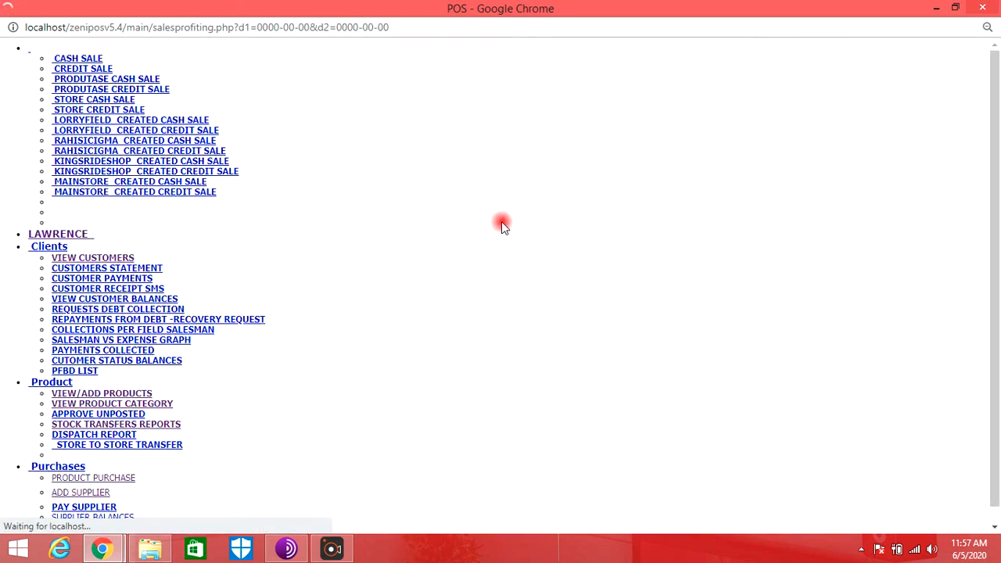
click(623, 121)
click(624, 148)
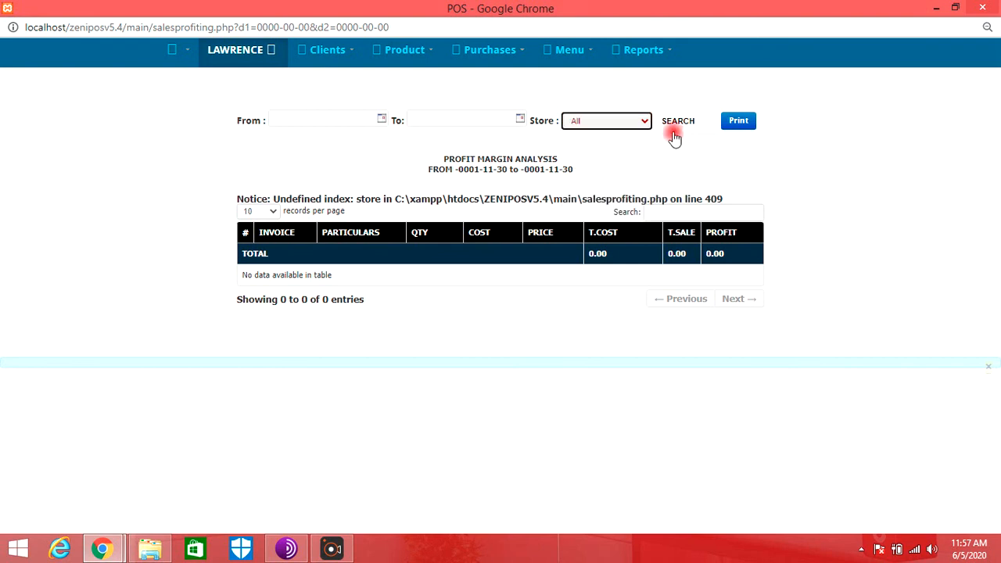
click(678, 121)
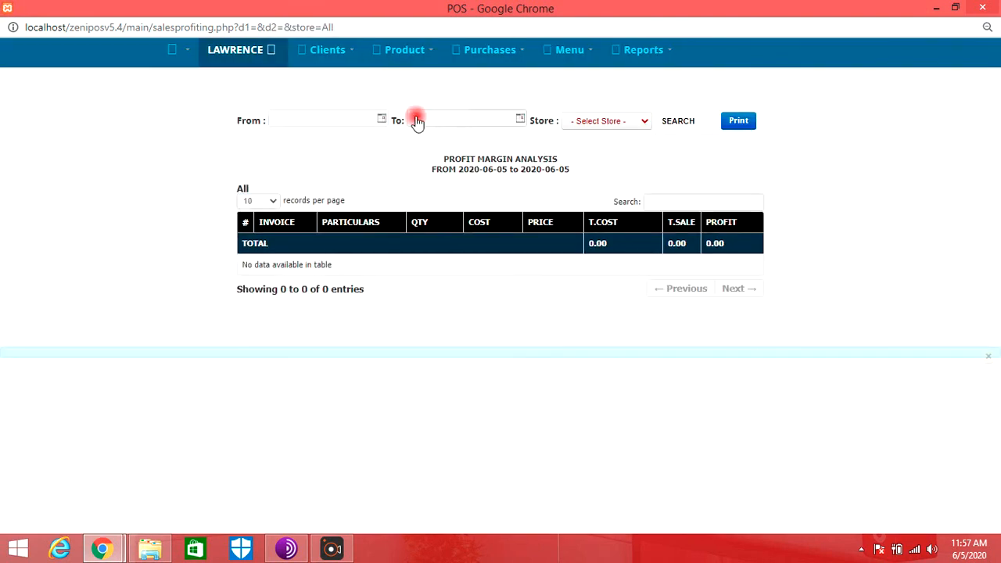
- Rerun the profit analysis for all stores with the start date set to 06/01/2020
click(586, 121)
click(583, 145)
click(385, 122)
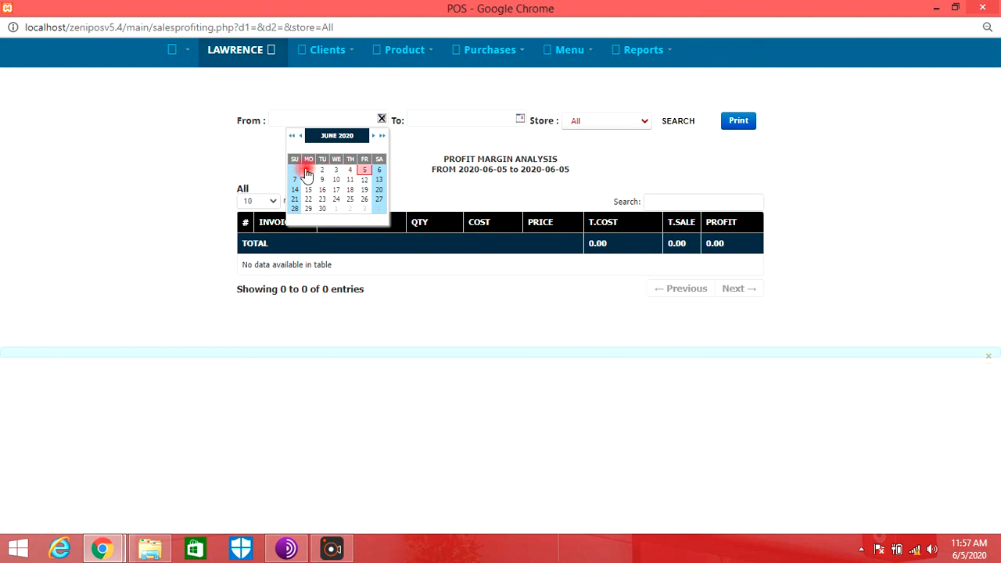
click(308, 170)
click(677, 122)
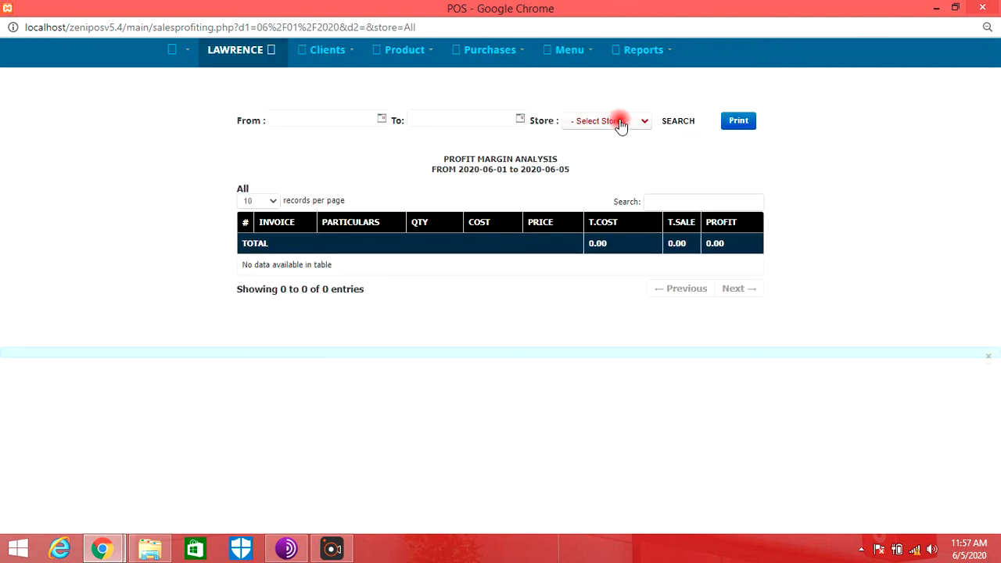
- Run the profit analysis for the produtase store and examine the cost, sale and profit of each invoice line
click(621, 123)
click(607, 157)
click(381, 121)
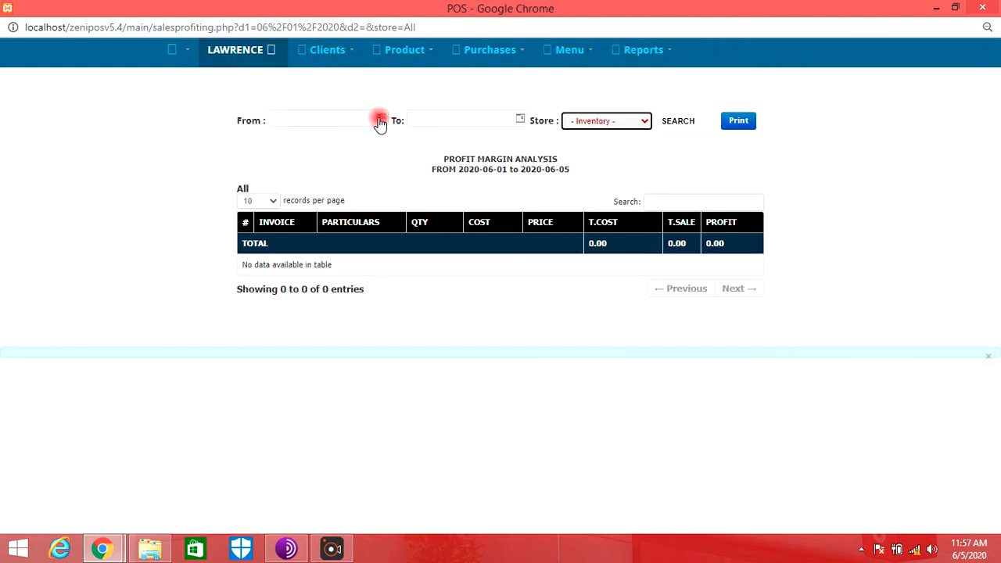
click(679, 123)
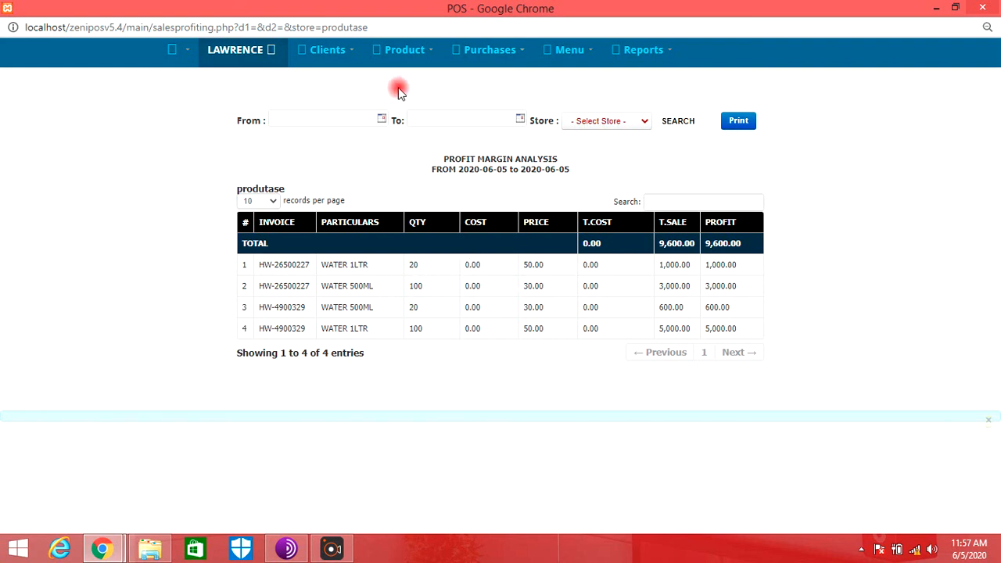
- Display the produtase store's inventory, set the cost of WATER 1LTR to 10 and save the product
click(344, 52)
click(407, 64)
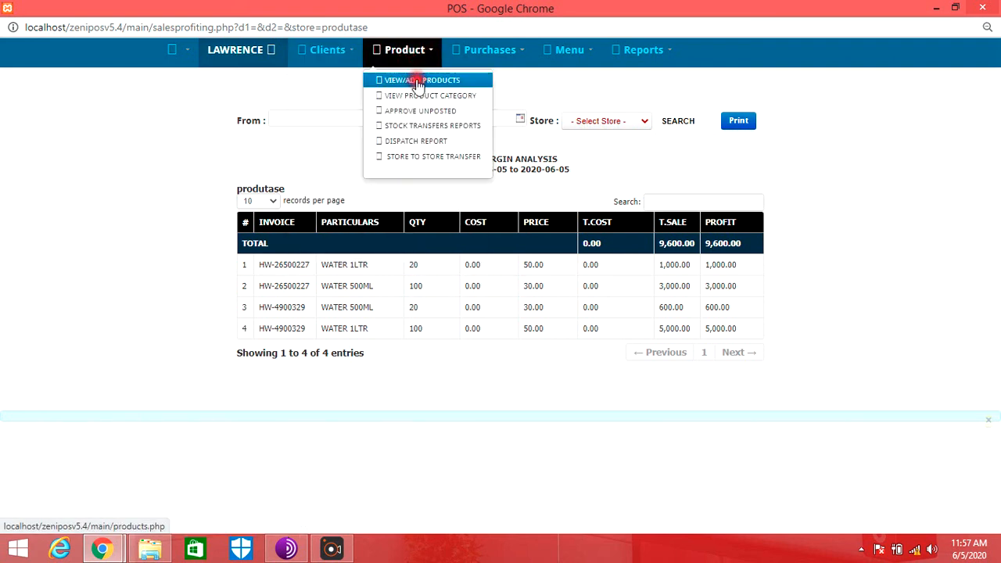
click(410, 79)
click(258, 246)
click(247, 279)
click(344, 247)
scroll(632, 339, down, 3)
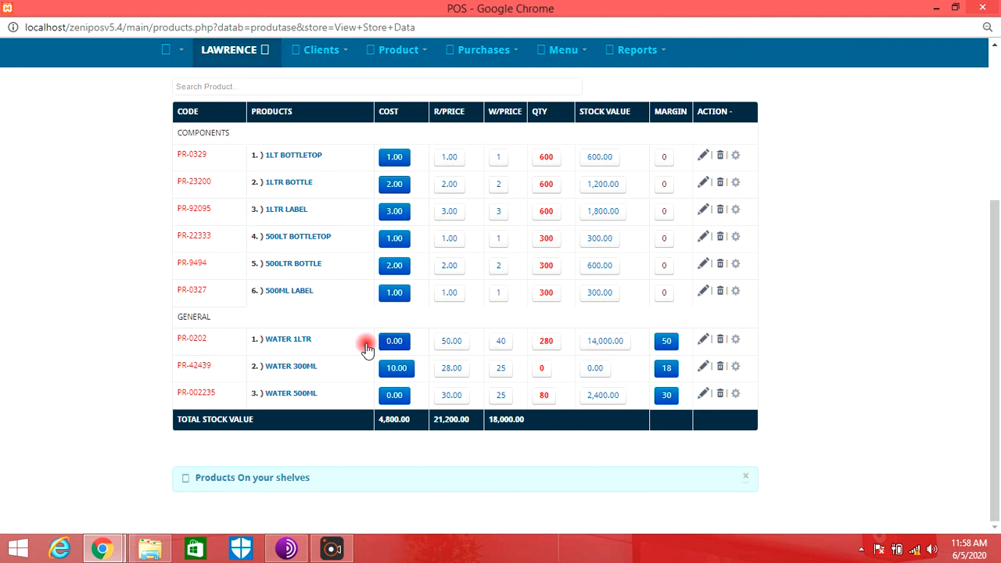
click(702, 339)
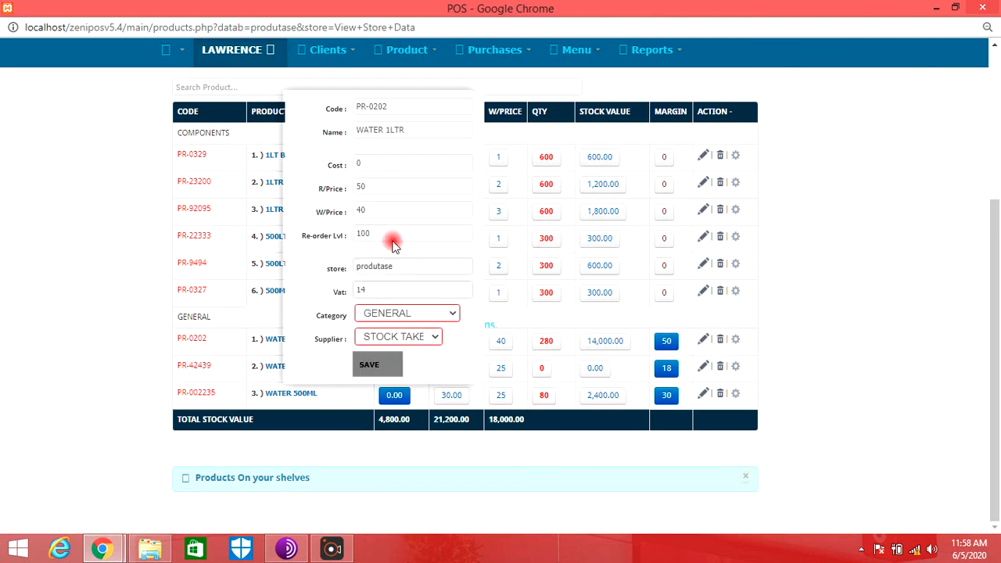
click(392, 162)
text(10)
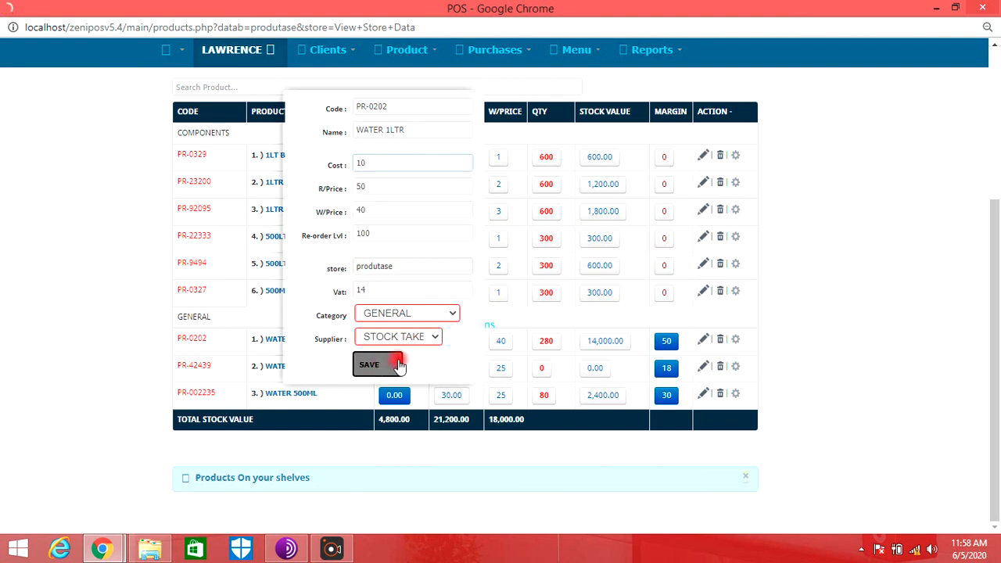
click(378, 365)
- Reload the produtase store's inventory, set the cost of WATER 500ML to 10 and save the product
click(288, 246)
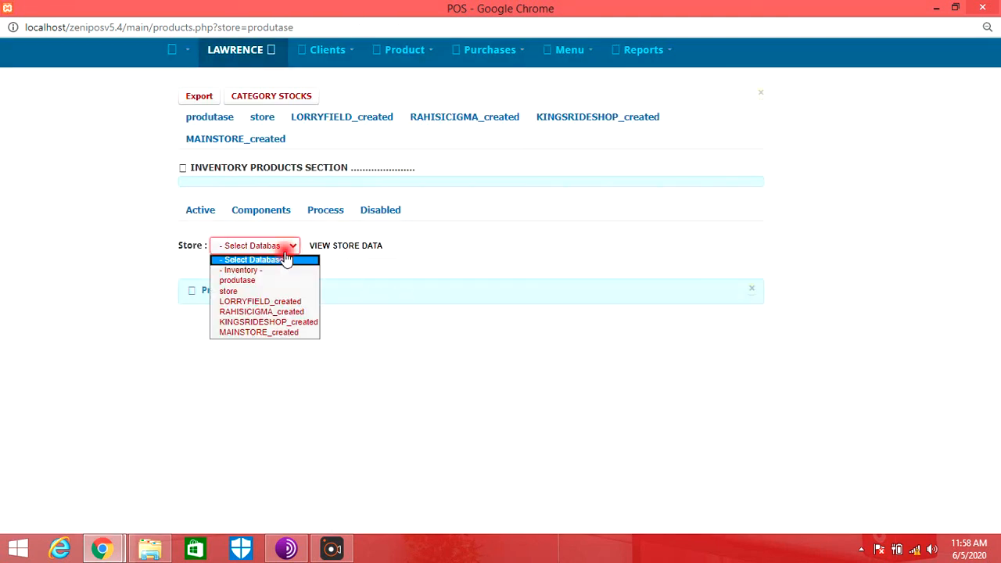
click(258, 268)
click(375, 250)
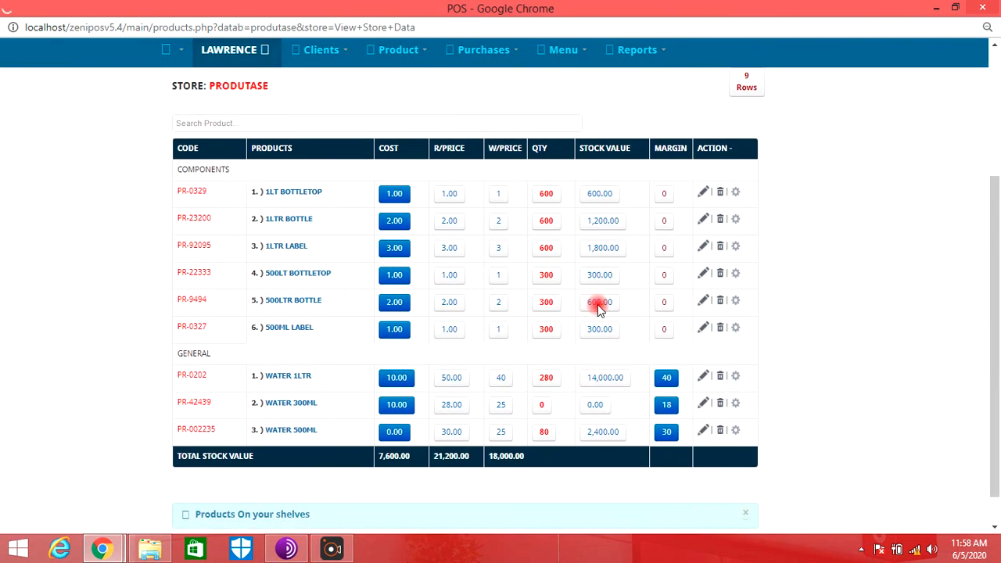
scroll(599, 305, down, 1)
click(704, 396)
click(368, 163)
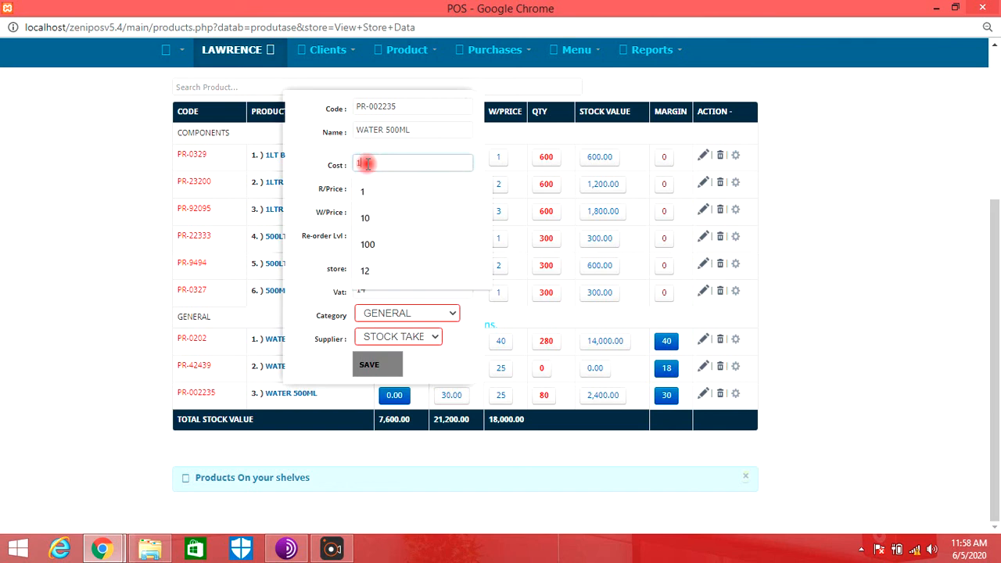
text(10)
click(371, 367)
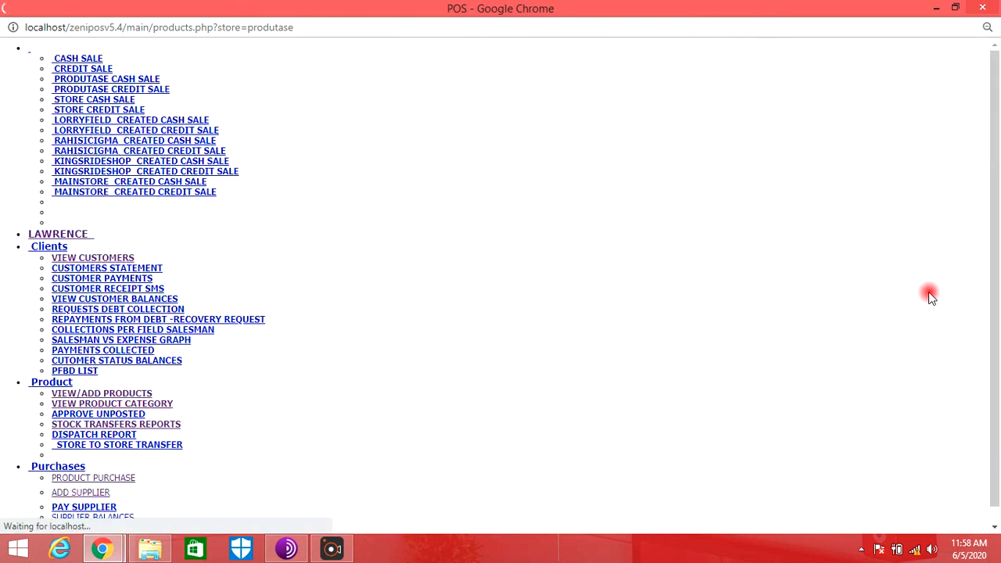
- Start a produtase cash sale and try to add WATER 500ML with a quantity of 100, above the available stock
click(177, 60)
click(180, 82)
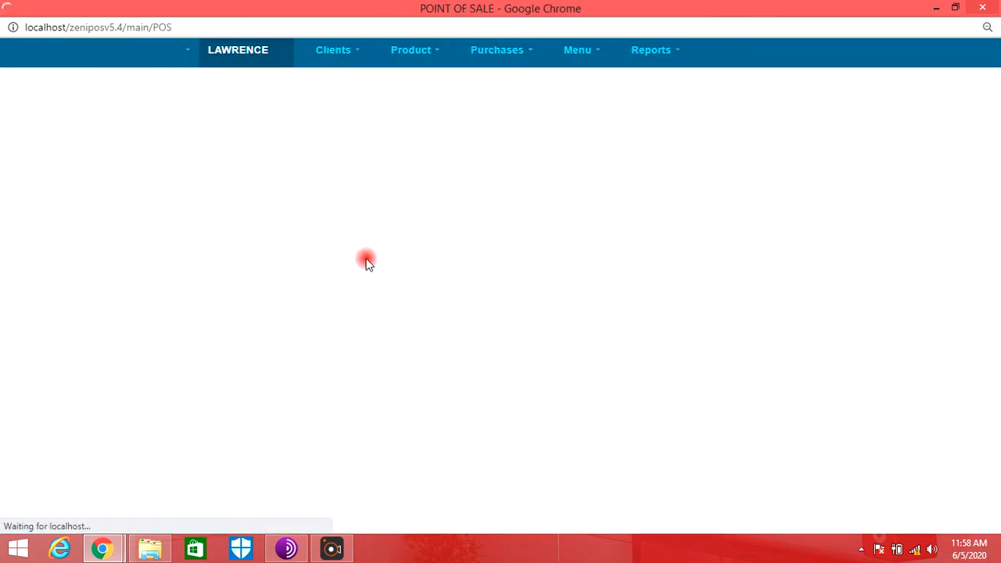
text(WATER 500ML)
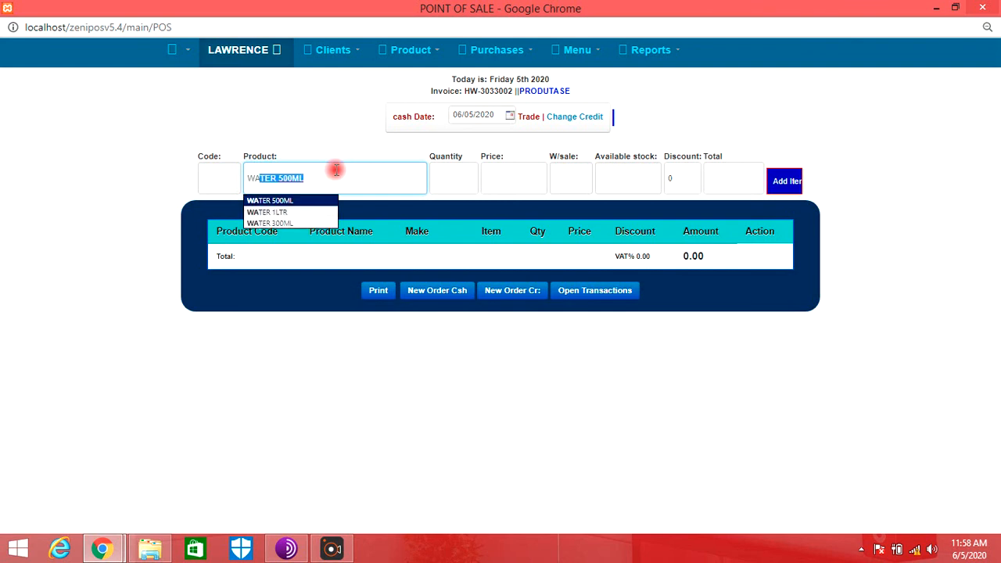
key(Tab)
text(10)
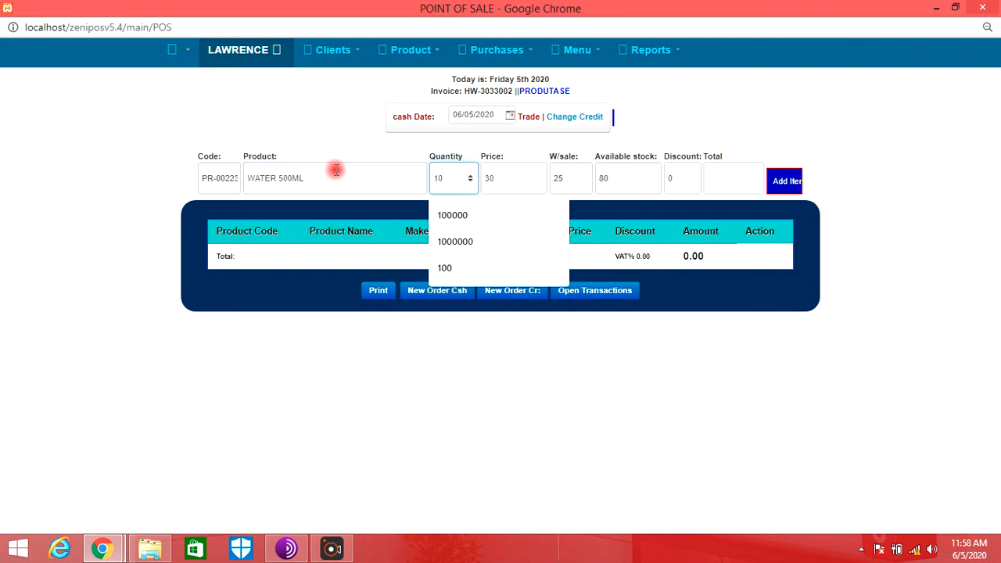
key(BackSpace)
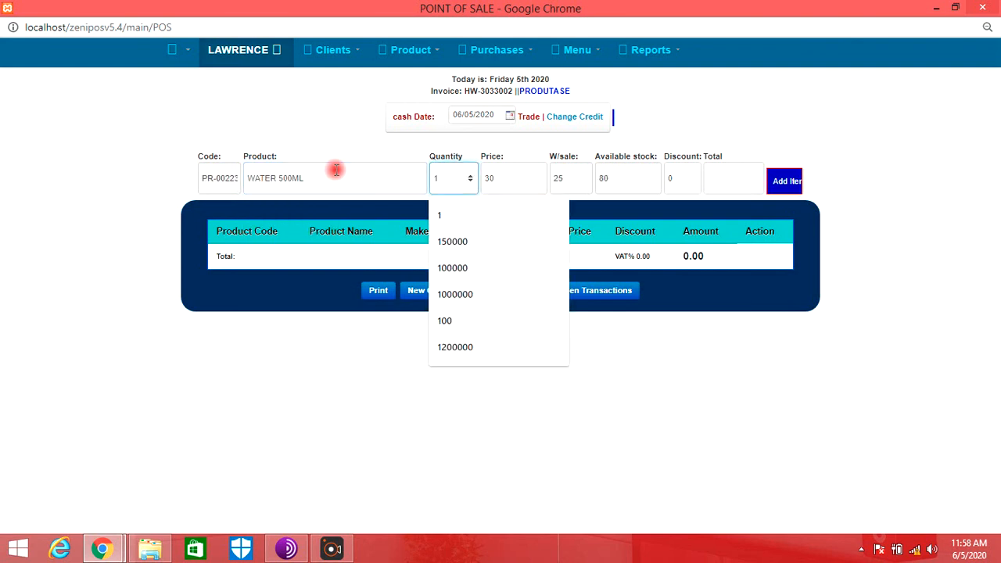
text(02)
text(00)
key(Return)
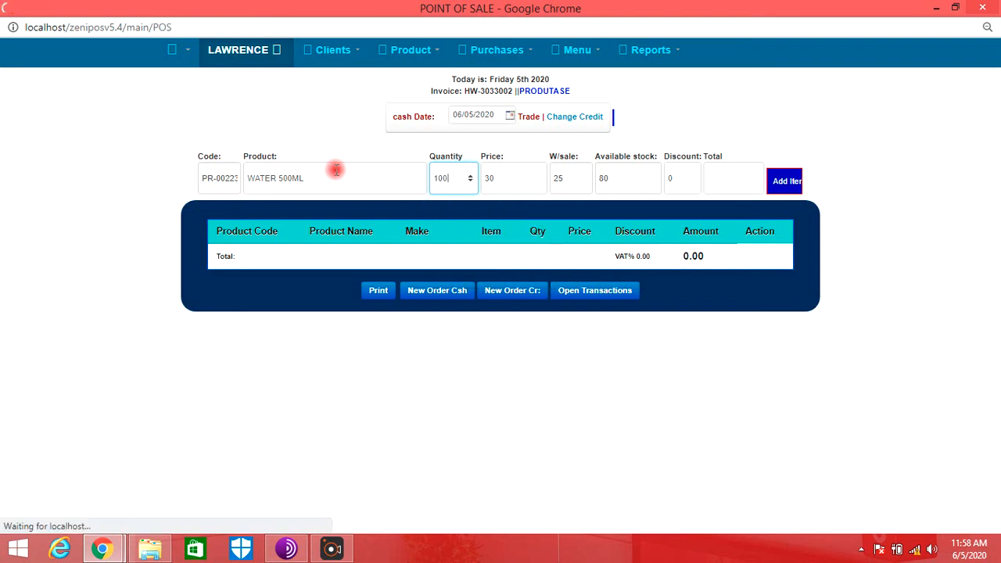
- Try to add WATER 500ML with a quantity of 81 and examine the stock warning
click(345, 185)
text(WATER)
key(Return)
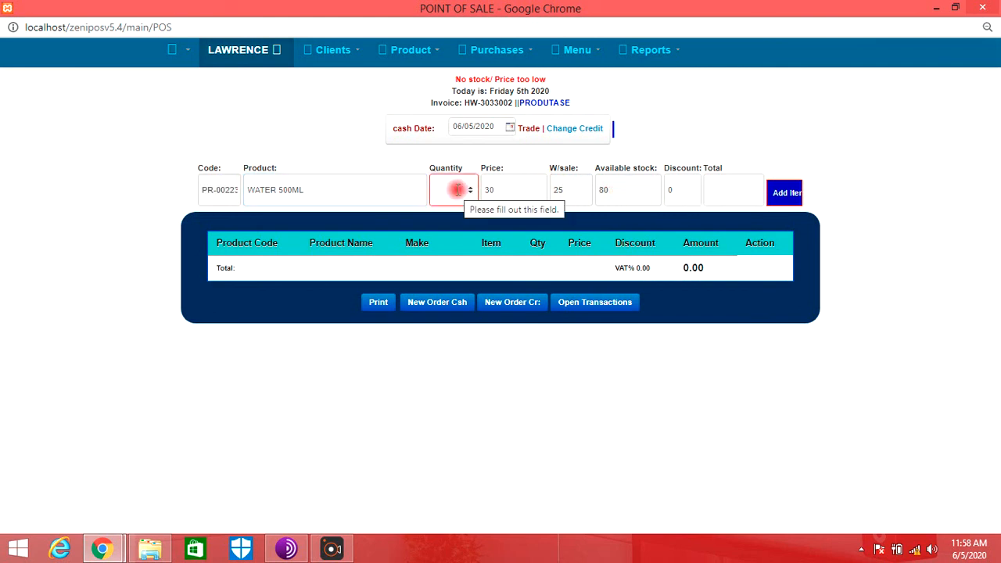
text(81)
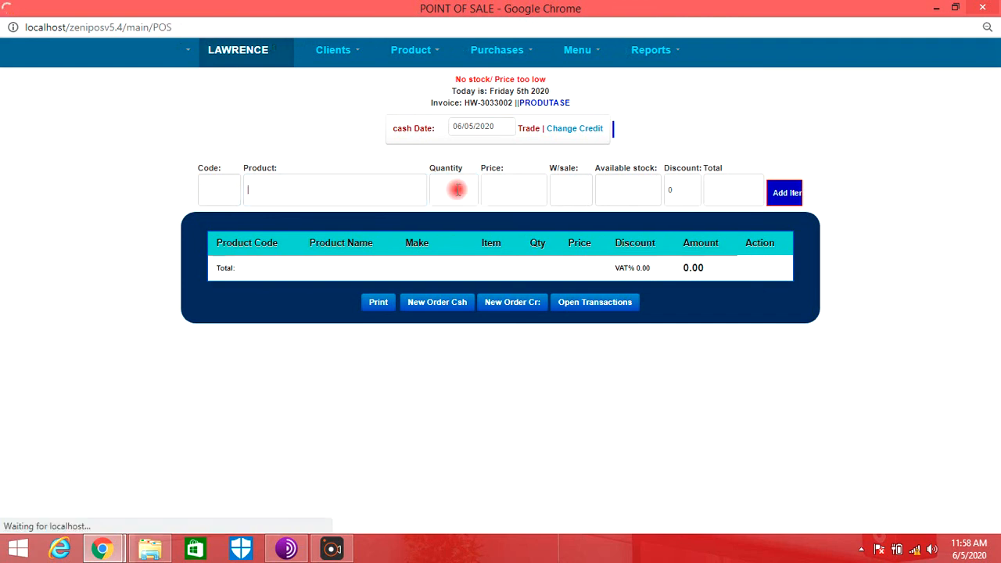
drag(492, 79, 448, 82)
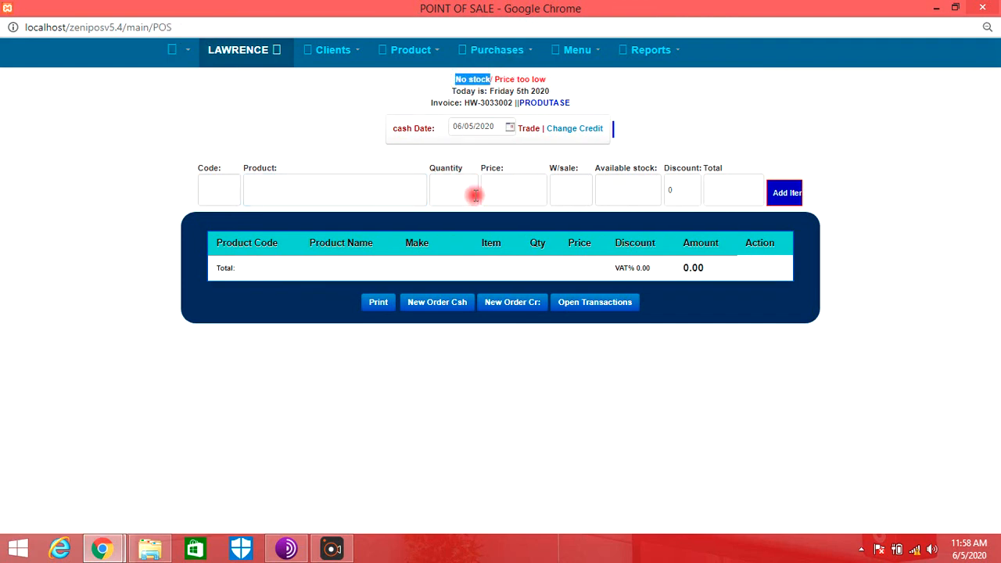
- Try to add one WATER 500ML at a price of 24, below the wholesale price
click(398, 188)
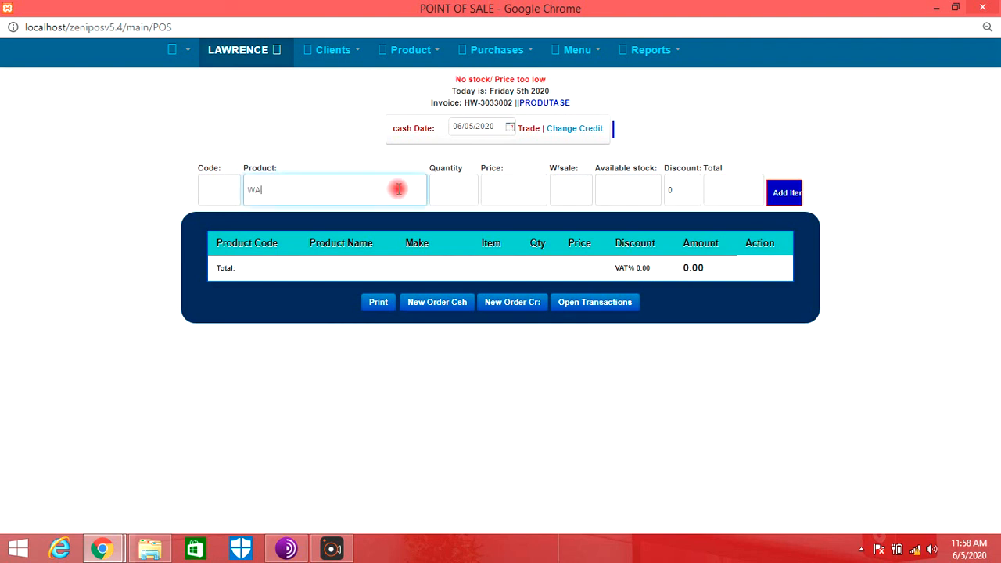
text(WATE)
key(Return)
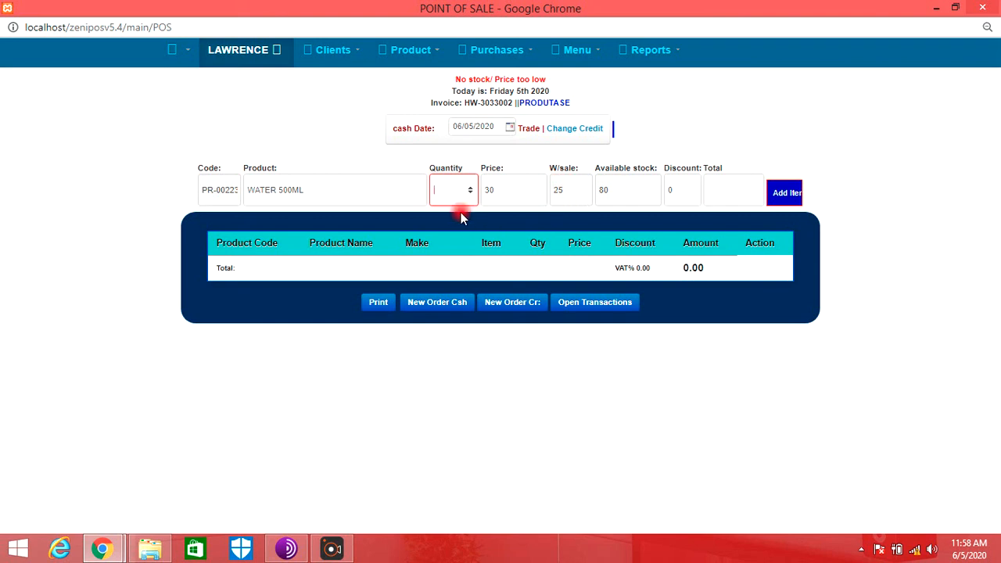
text(1)
click(499, 189)
key(BackSpace)
key(BackSpace)
text(24)
key(Return)
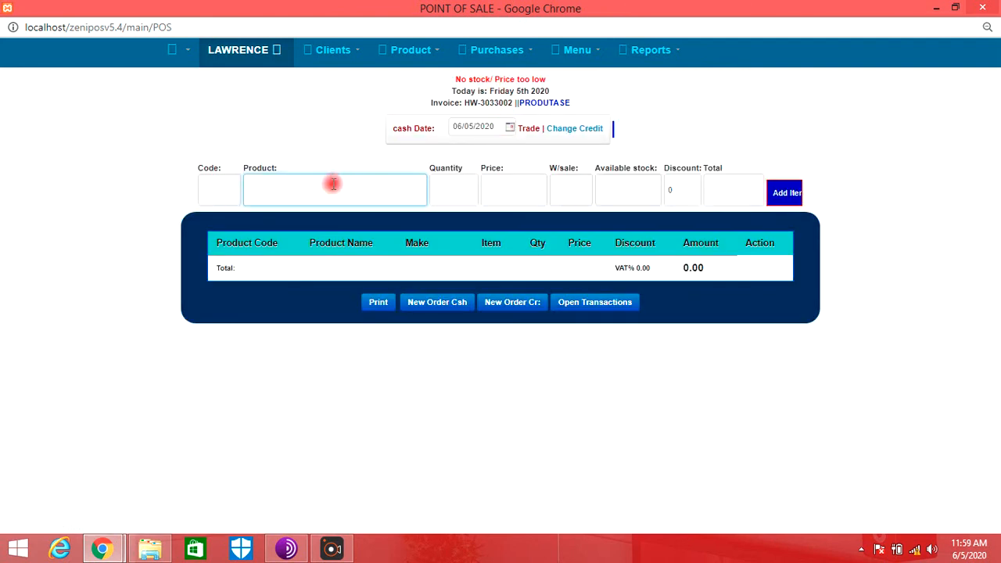
- Add 10 WATER 500ML at a price of 30 to the produtase cash sale
text(WATER 500ML)
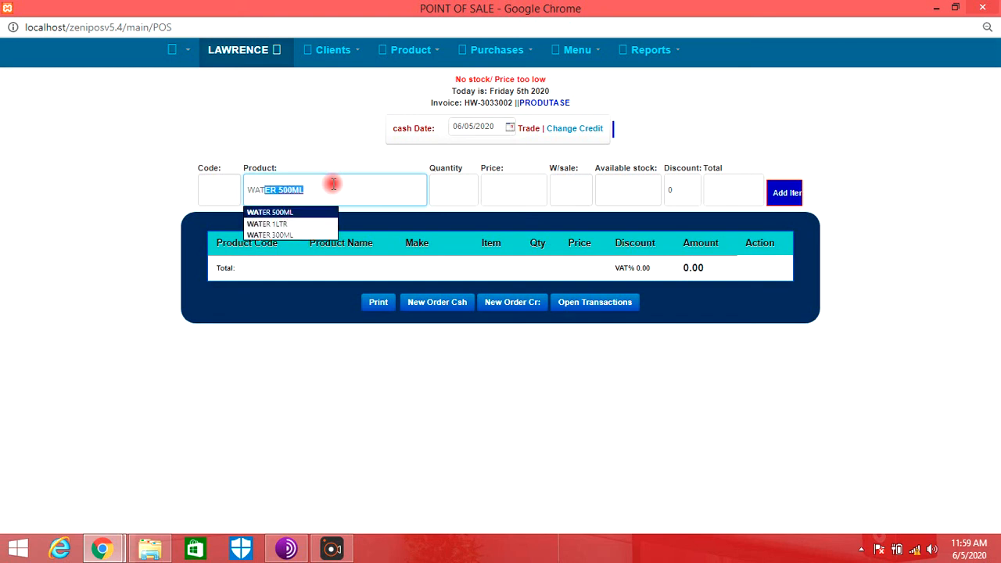
key(Return)
text(10)
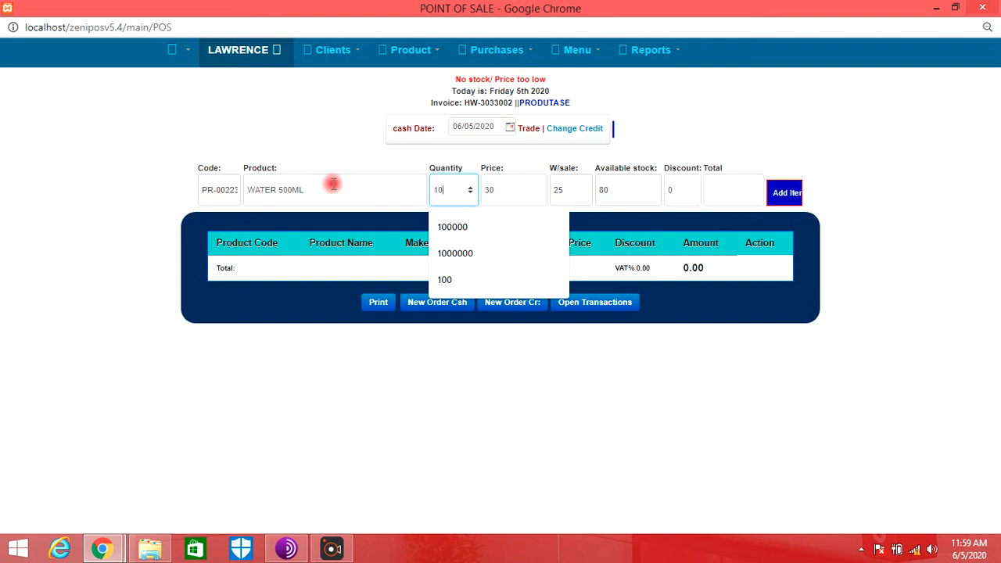
key(Tab)
key(Tab)
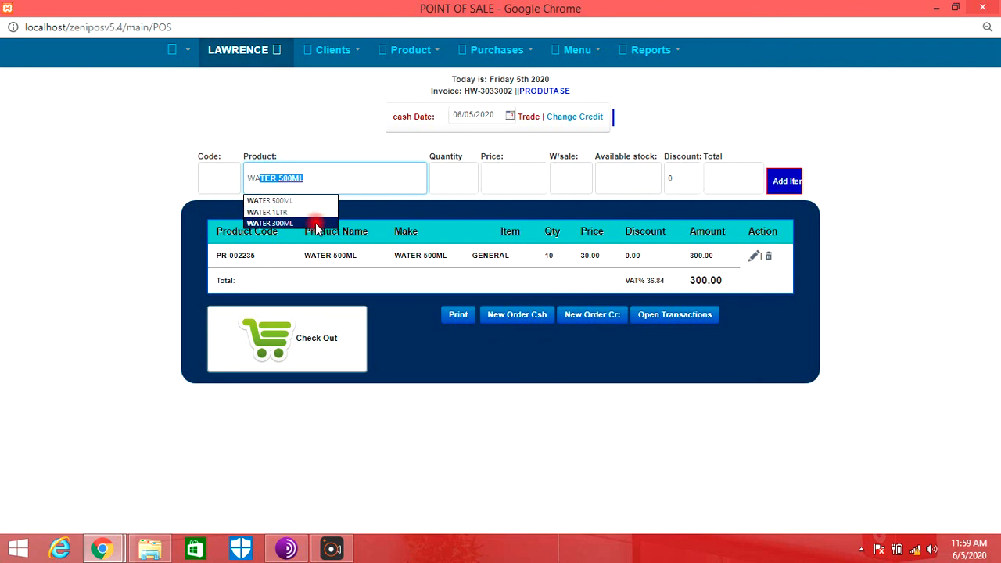
- Add 80 WATER 1LTR at a price of 50 to the same sale
click(315, 211)
click(452, 178)
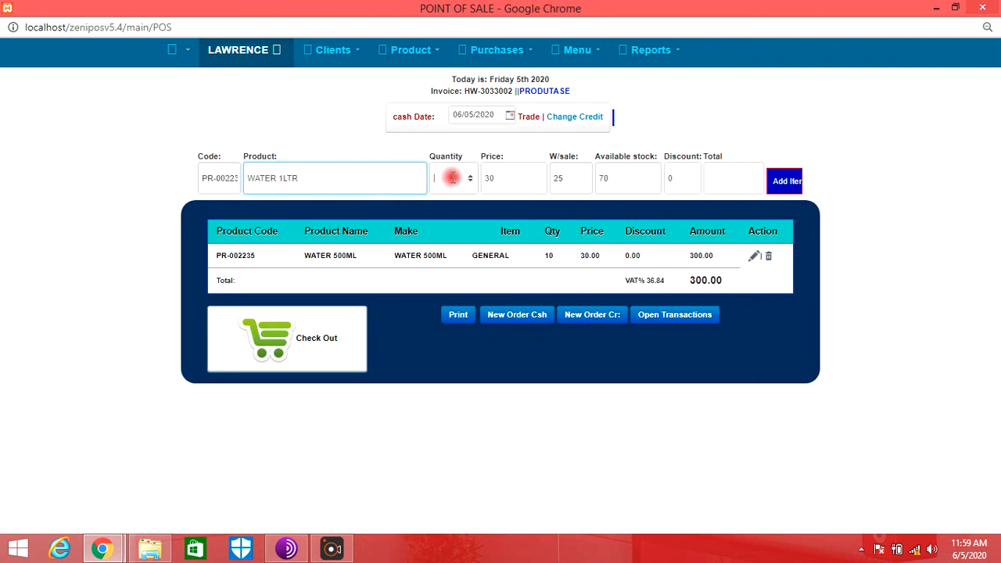
text(80)
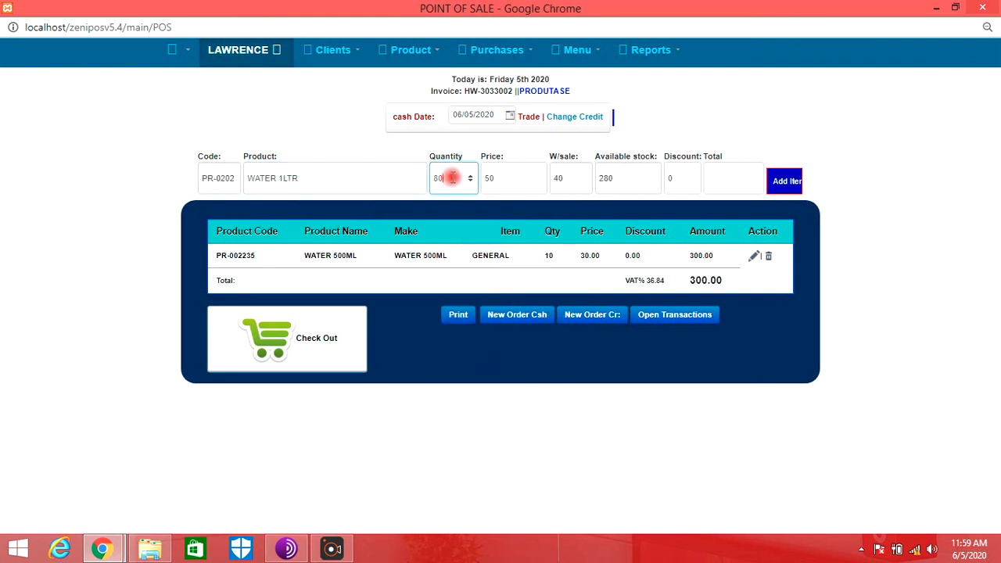
key(Return)
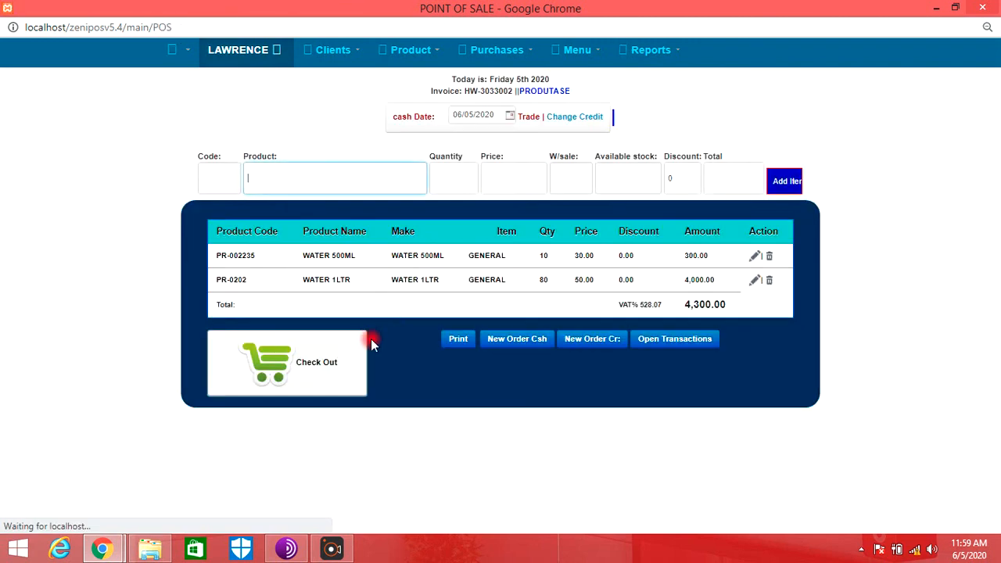
- Check out the sale with MPESA as the transaction type, save it, and dismiss the invoice print preview to return to the home page
click(364, 344)
click(485, 129)
click(459, 156)
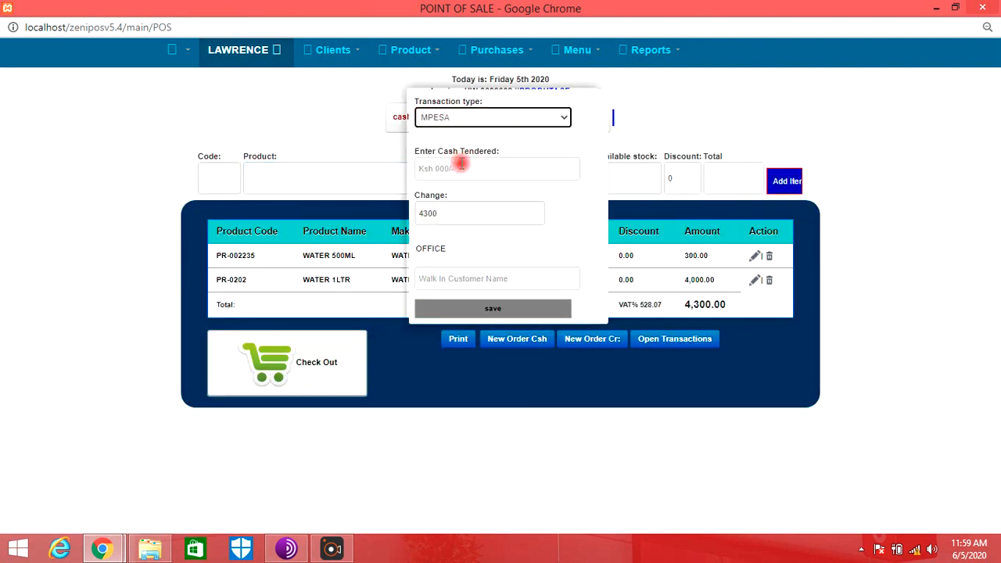
click(457, 169)
text(43)
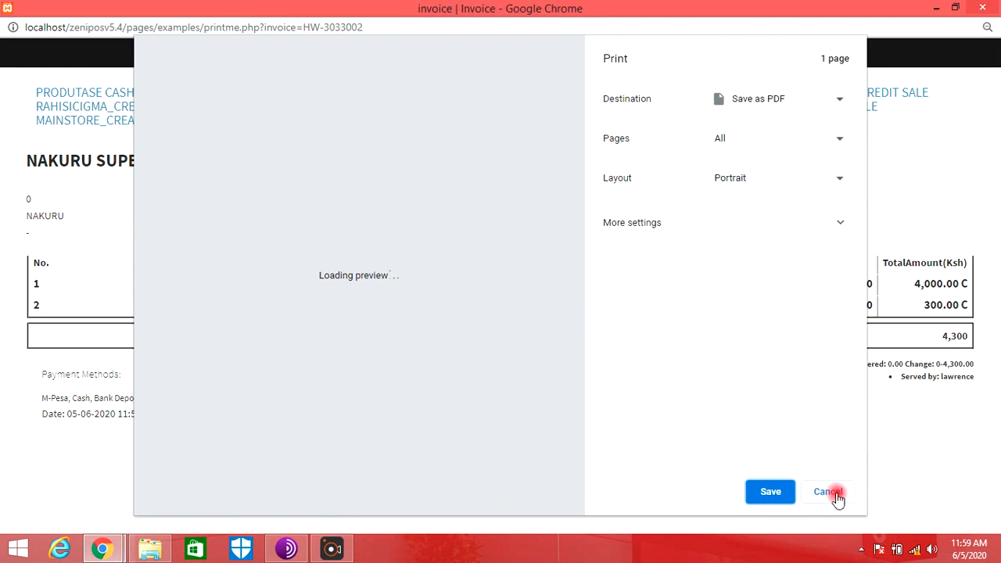
click(835, 495)
click(481, 123)
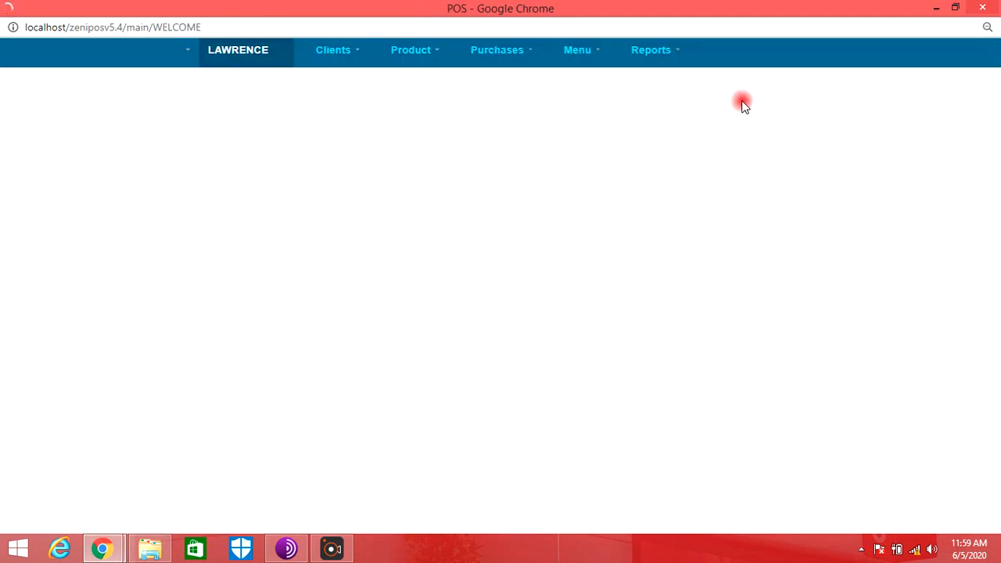
- Run the profit analysis report for the produtase store
click(662, 53)
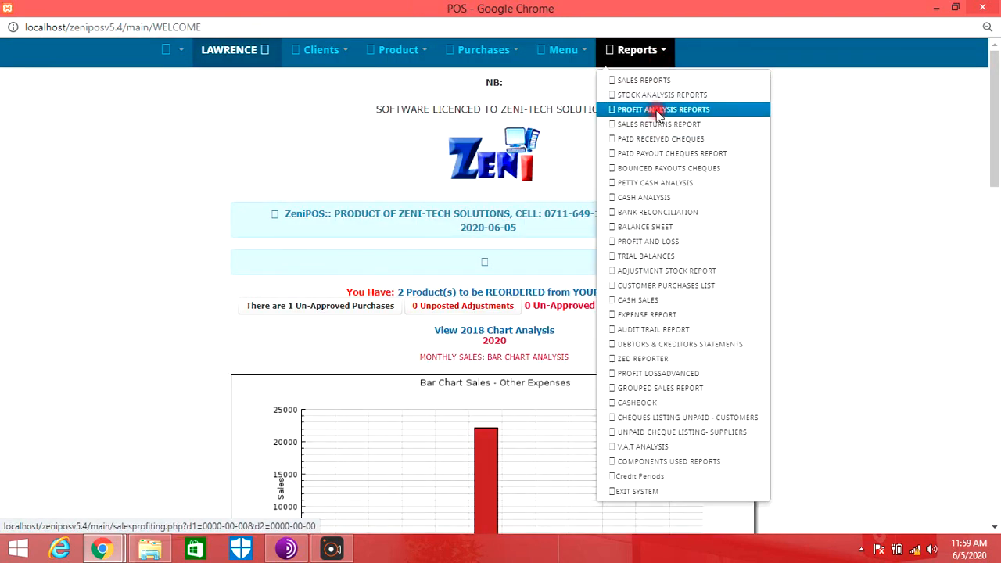
click(657, 109)
click(642, 121)
click(583, 143)
click(678, 121)
click(608, 123)
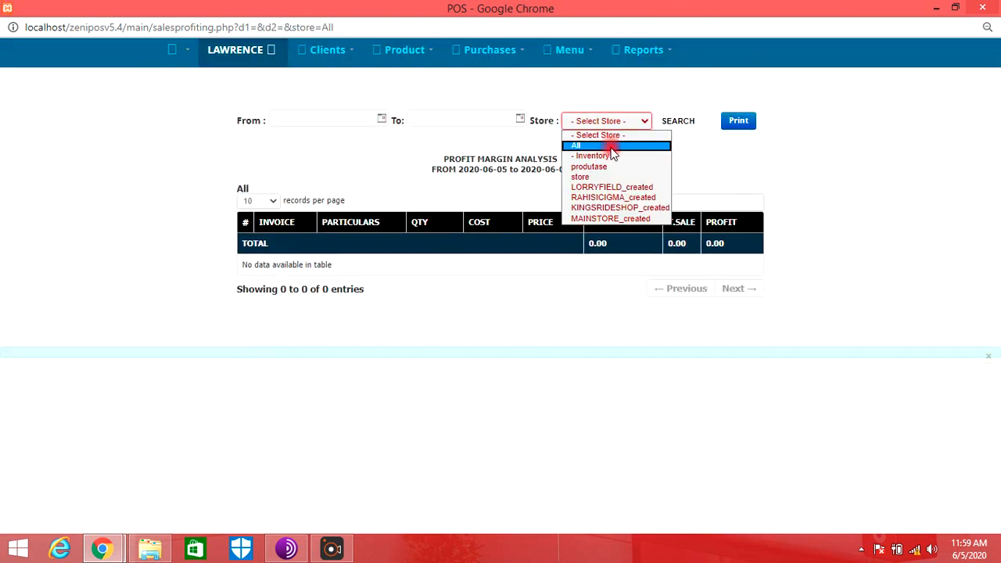
click(607, 155)
click(702, 134)
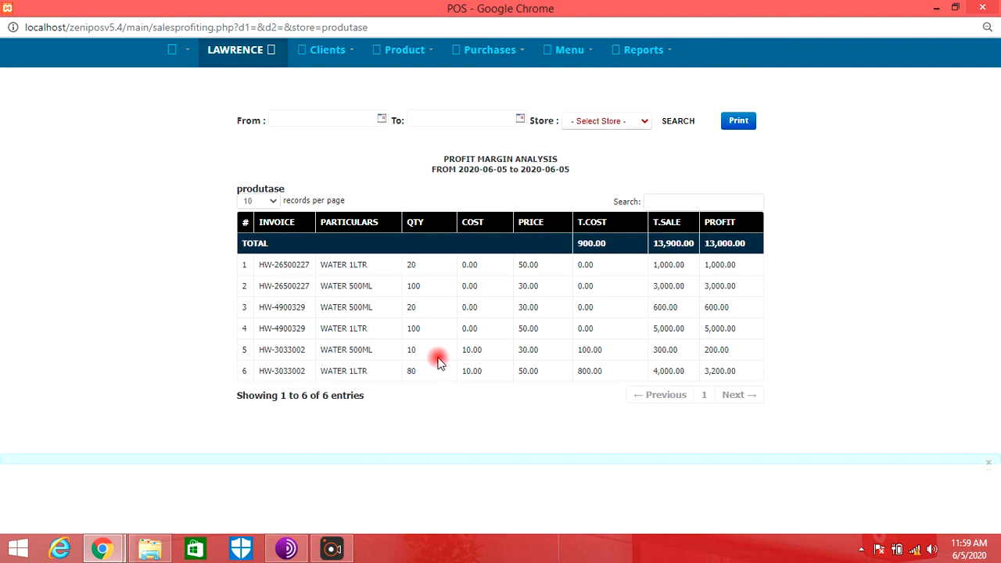
- Examine the costs of the sales on invoices HW-26500227 and HW-4900329 in the profit margin analysis
drag(759, 333, 469, 331)
click(473, 331)
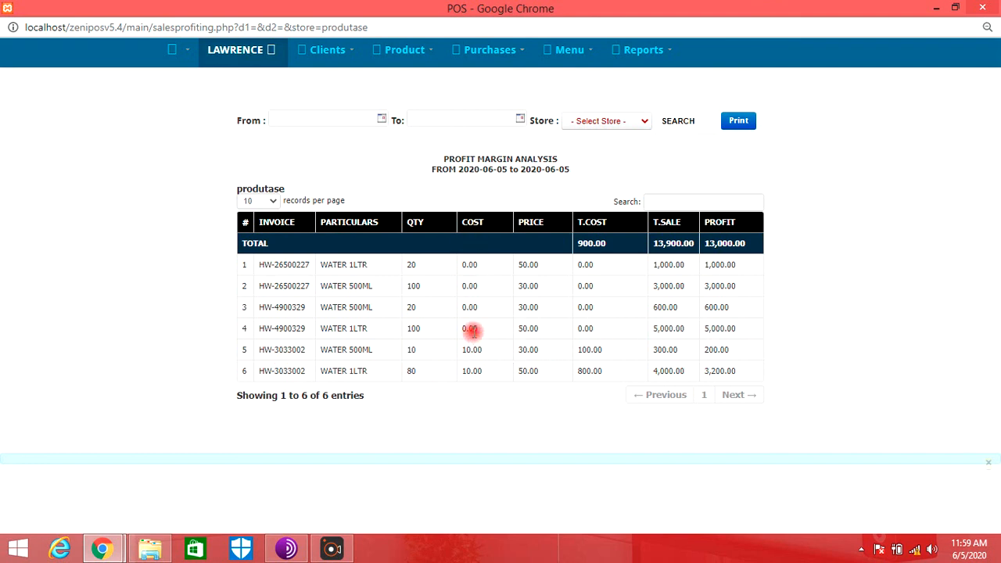
drag(473, 329, 462, 266)
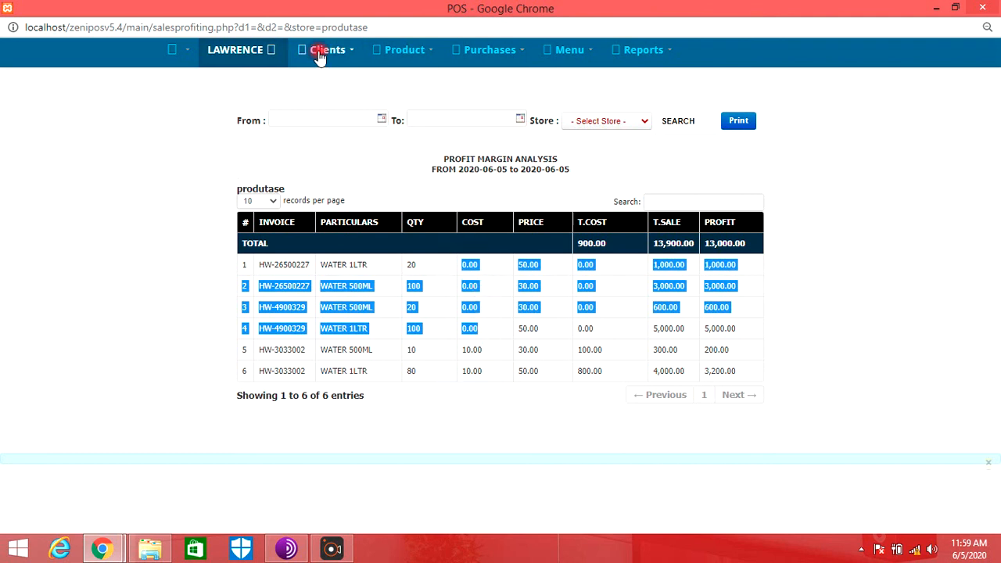
- Return to the home dashboard and view the monthly sales and expenses charts
click(219, 50)
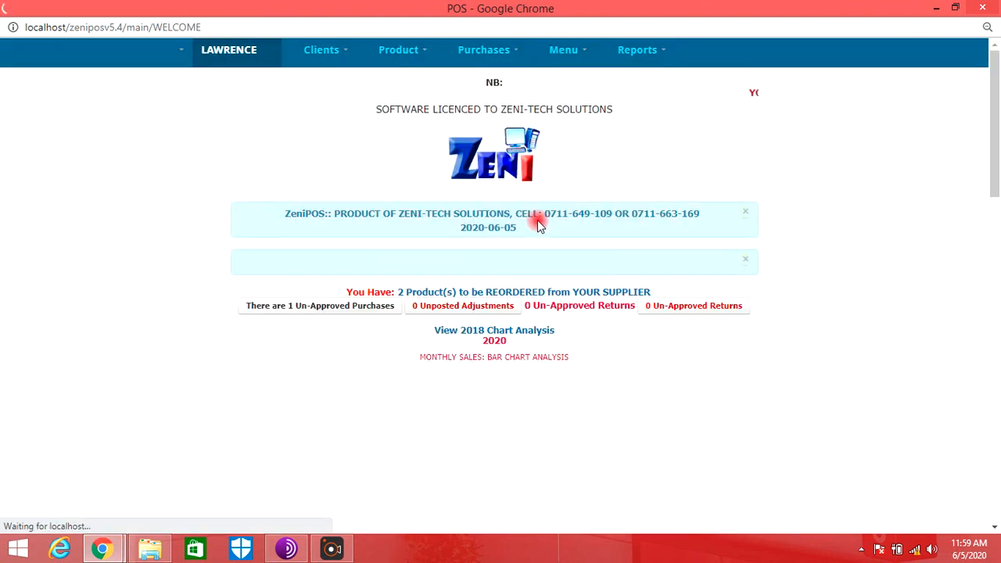
scroll(603, 226, down, 15)
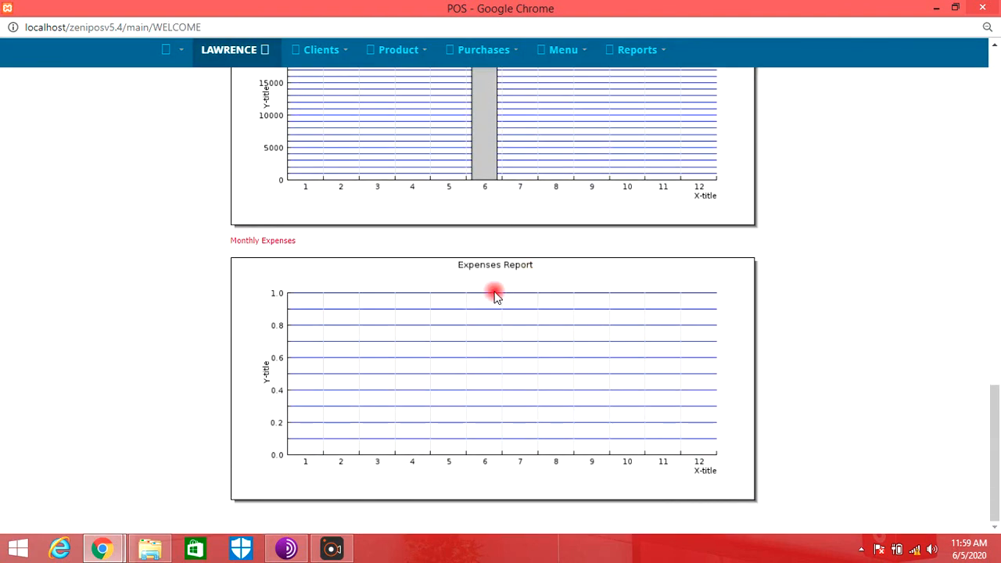